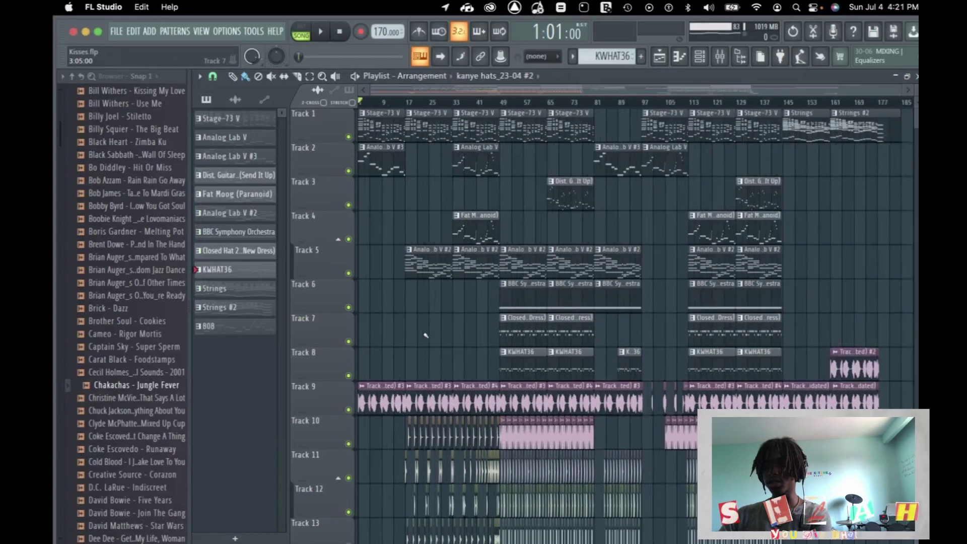
- Solo track 27 with The Manhattans Can I, play the original sample, and inspect its channel settings
scroll(426, 335, down, 4)
scroll(426, 335, down, 8)
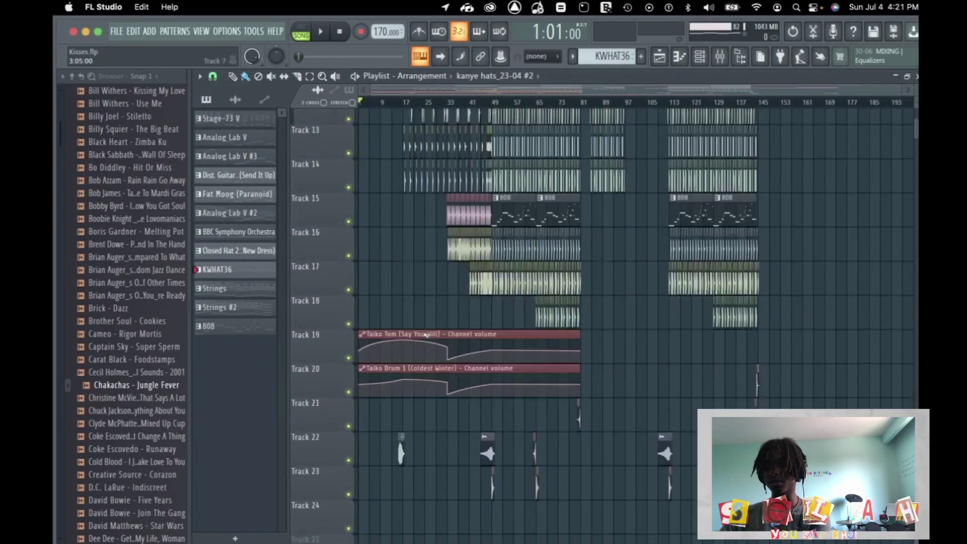
ctrl+scroll(337, 260, up, 6)
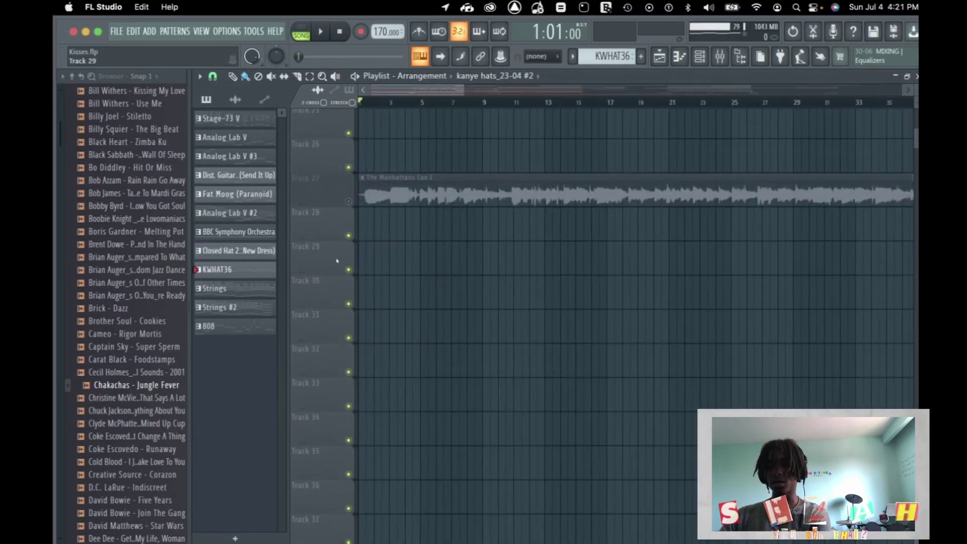
right_click(349, 202)
key(space)
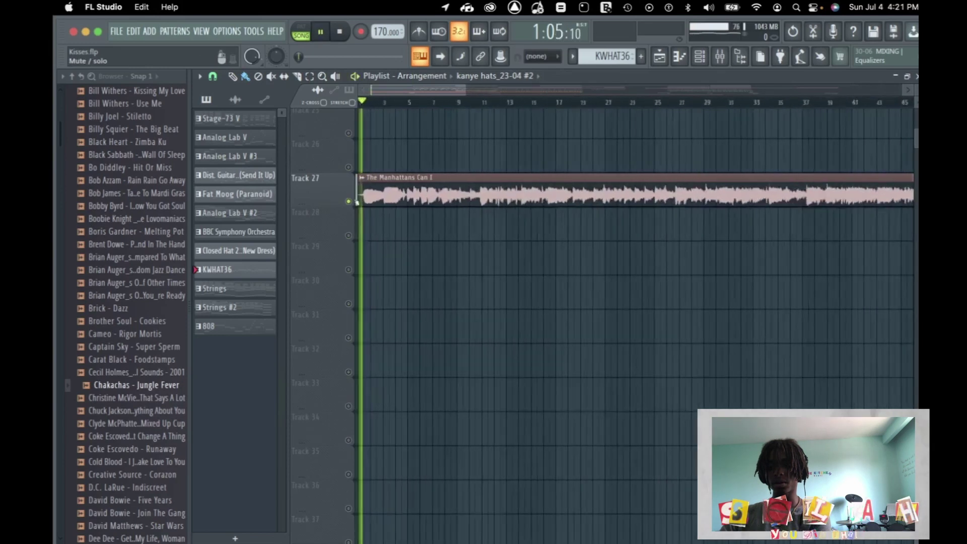
double_click(519, 198)
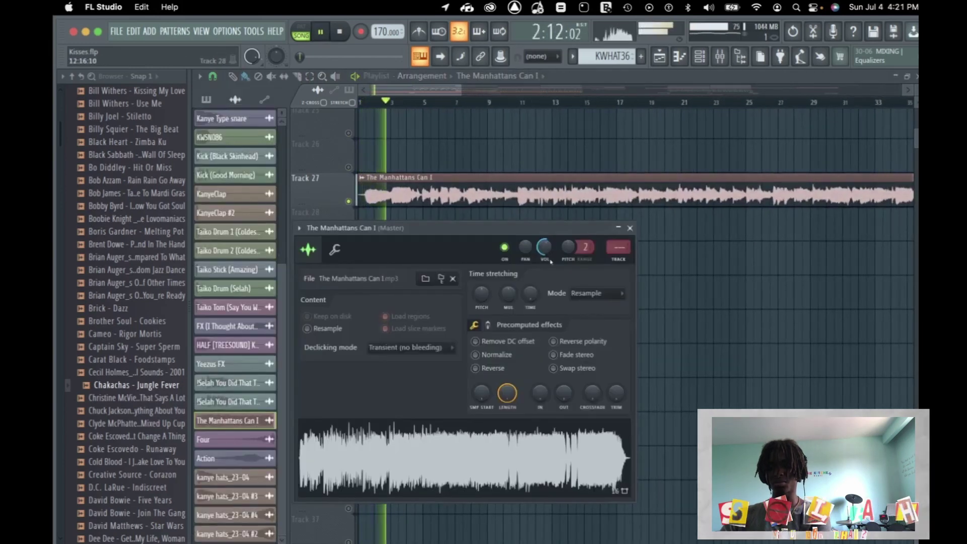
click(630, 227)
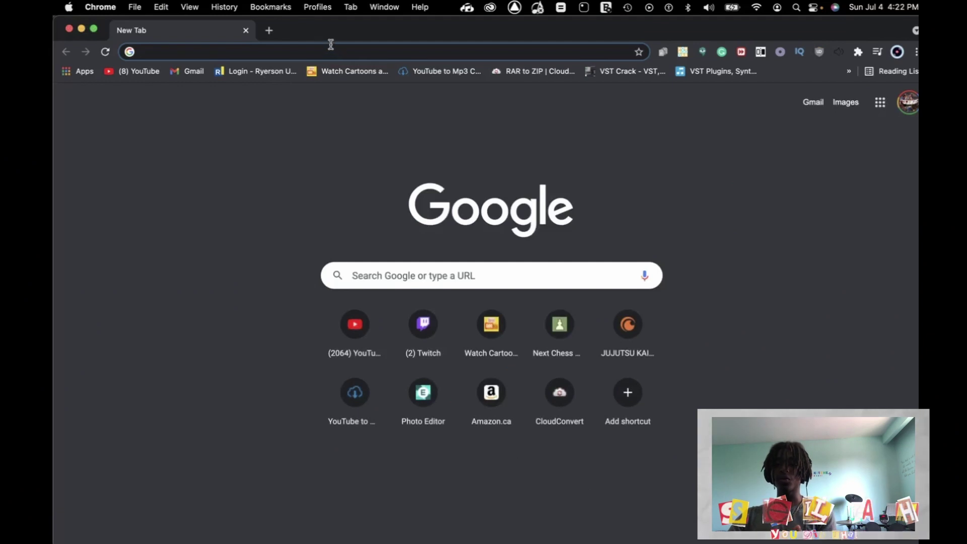
- Switch to Chrome and open the bookmarked Vocal Remover and Isolation site
click(332, 49)
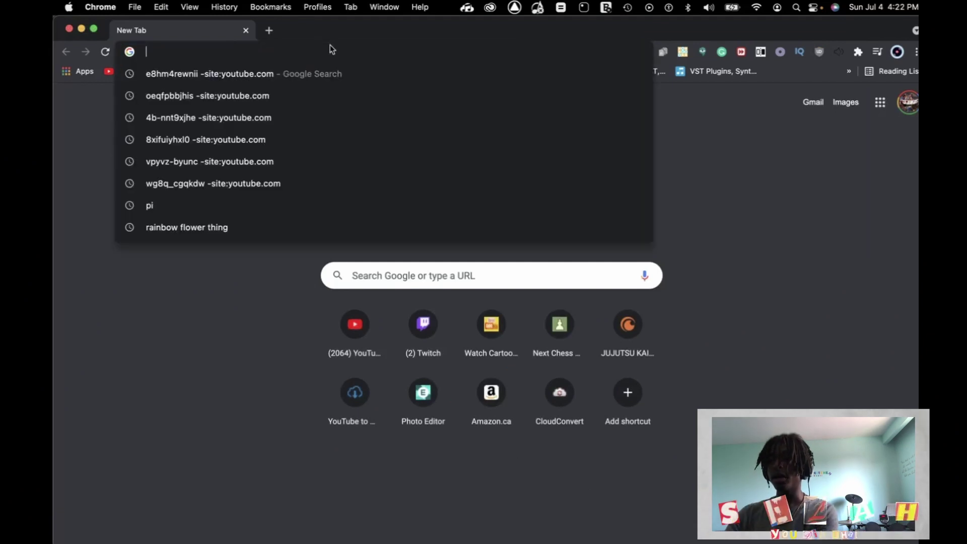
click(849, 72)
click(848, 72)
click(848, 72)
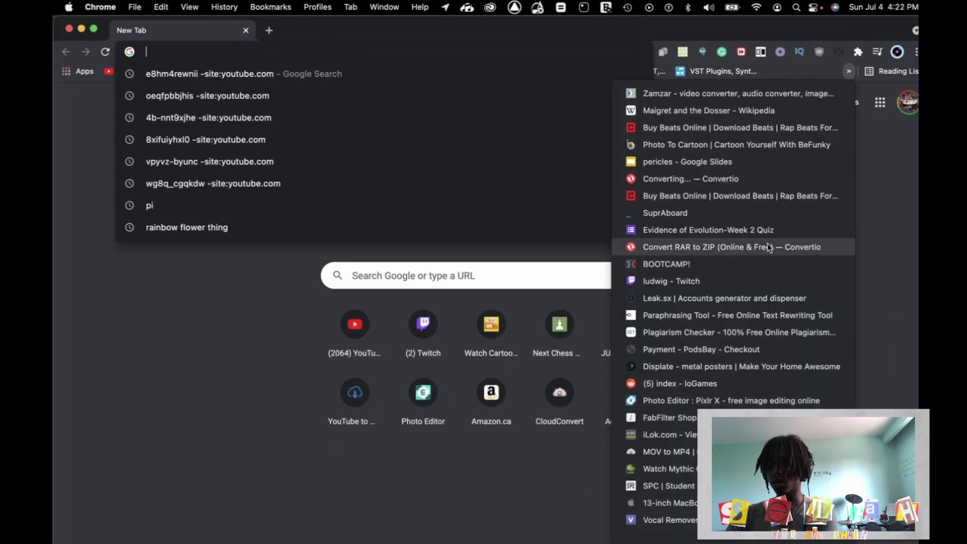
scroll(769, 247, down, 10)
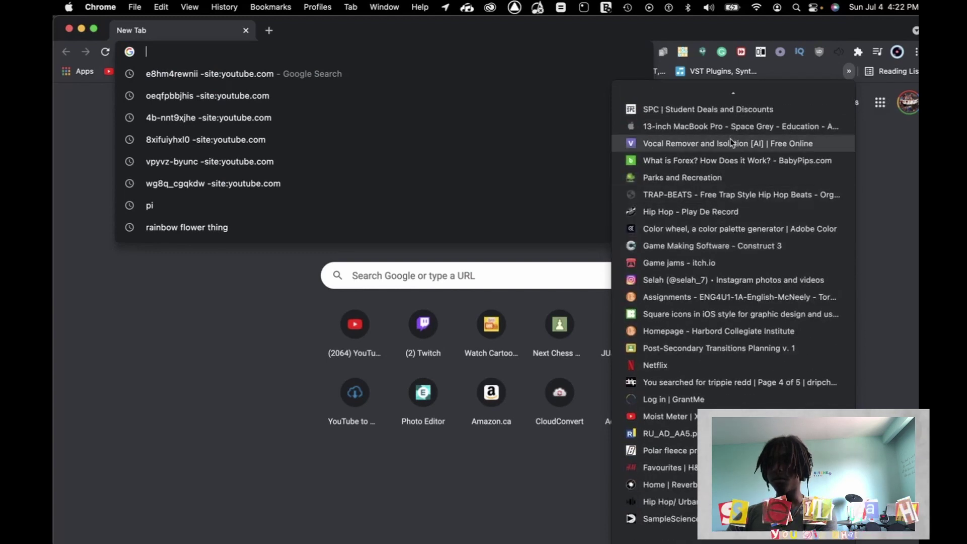
click(731, 143)
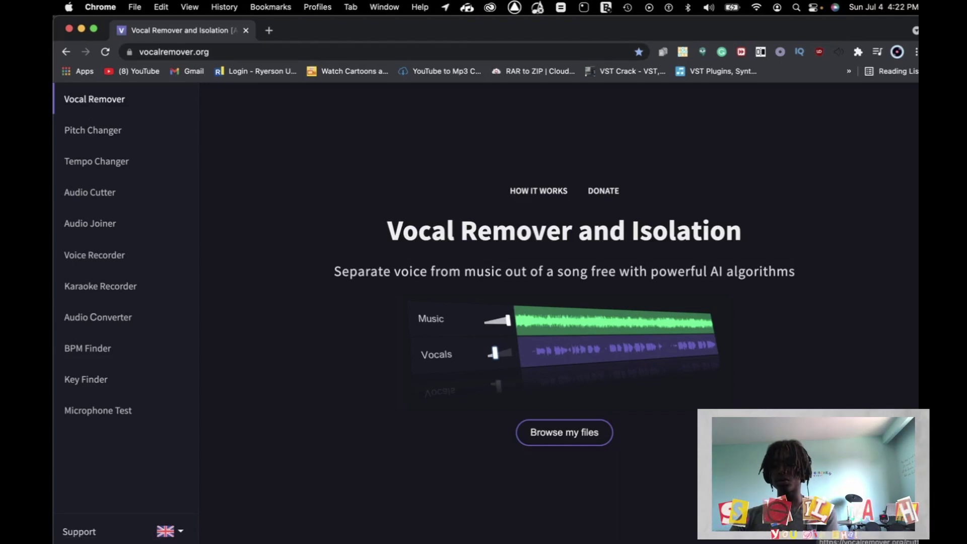
mouse_move(79, 540)
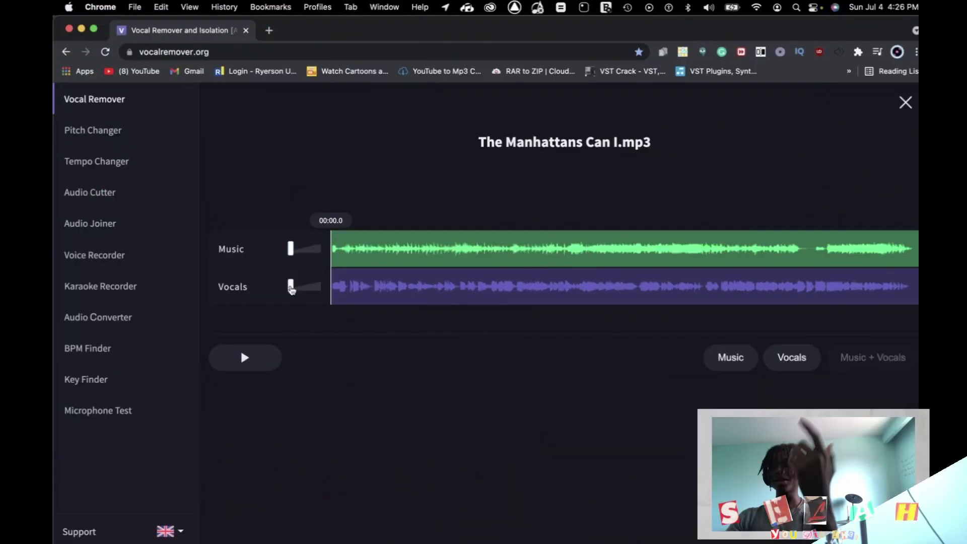
- Raise the Vocals level of The Manhattans Can I.mp3 to full and preview the isolated vocals
drag(291, 288, 334, 287)
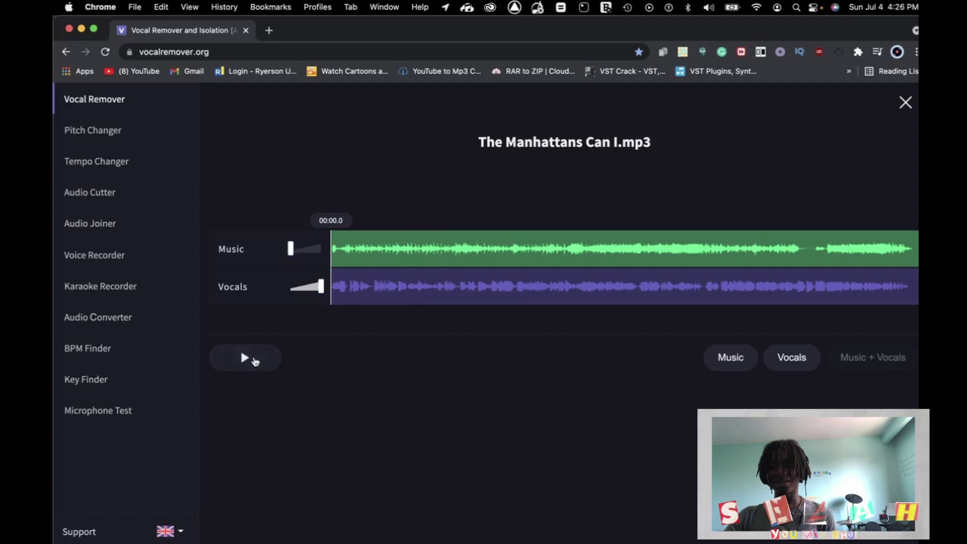
click(252, 358)
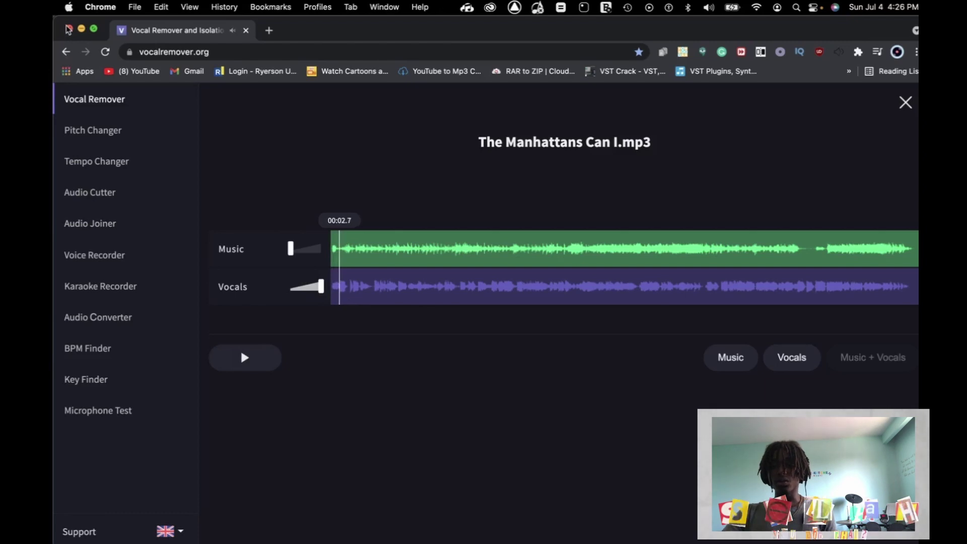
drag(292, 286, 239, 260)
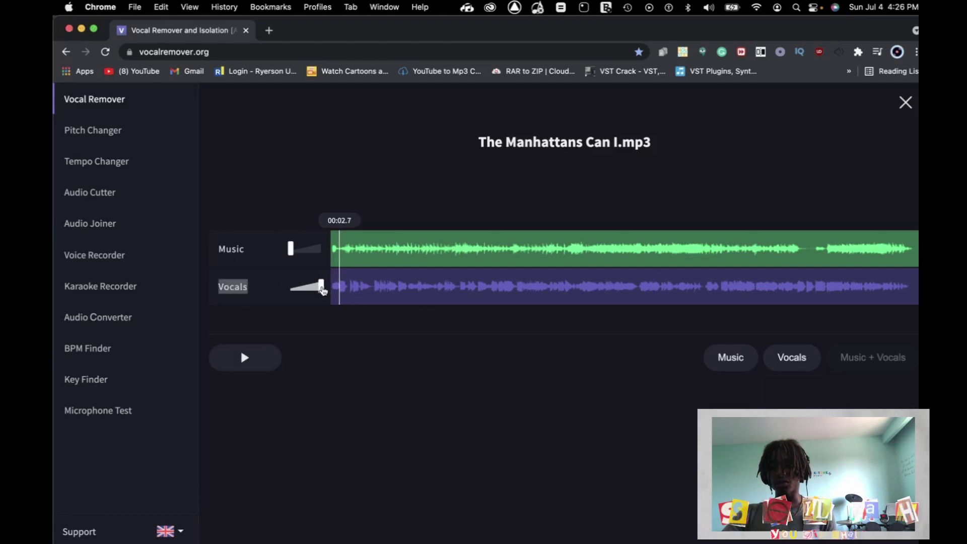
drag(322, 288, 268, 284)
- Switch back to FL Studio, solo track 9, and listen to the Track 4 (consolidated) vocal chops
key(super+Tab)
scroll(423, 202, up, 6)
scroll(423, 201, down, 3)
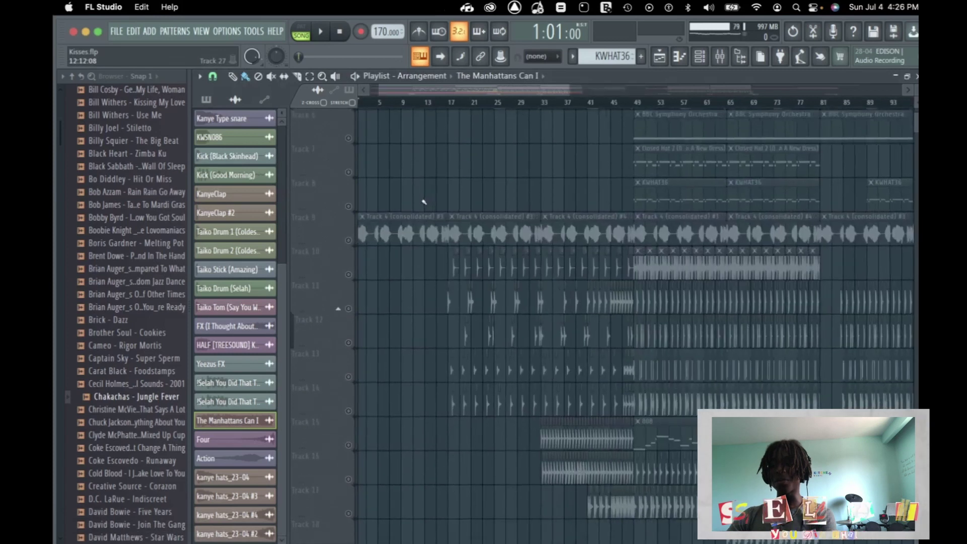
right_click(348, 241)
scroll(356, 246, up, 3)
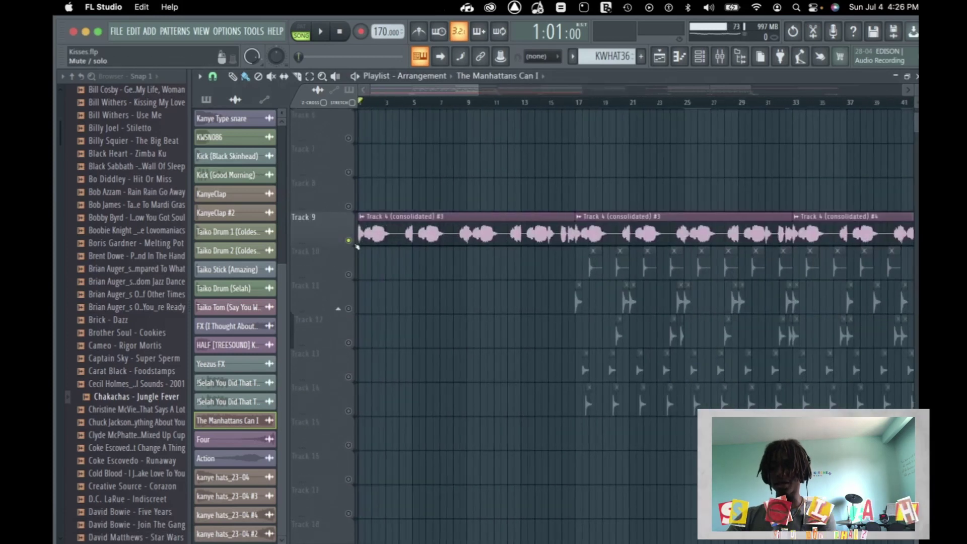
key(space)
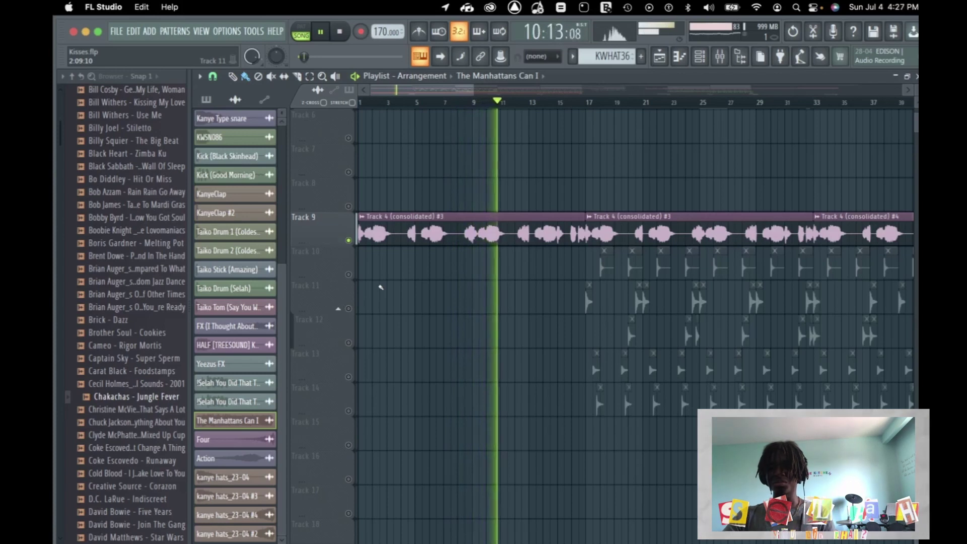
- Solo track 24 with The Manhattans Can I.mp3_vocals, play it, and park the playhead at 5:09:00, where the second phrase starts
scroll(449, 272, down, 1)
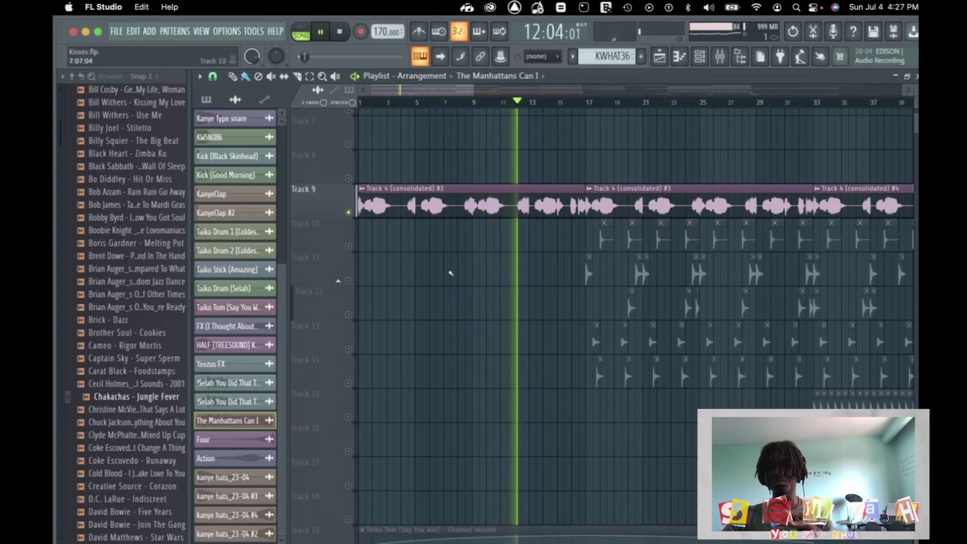
scroll(451, 275, down, 2)
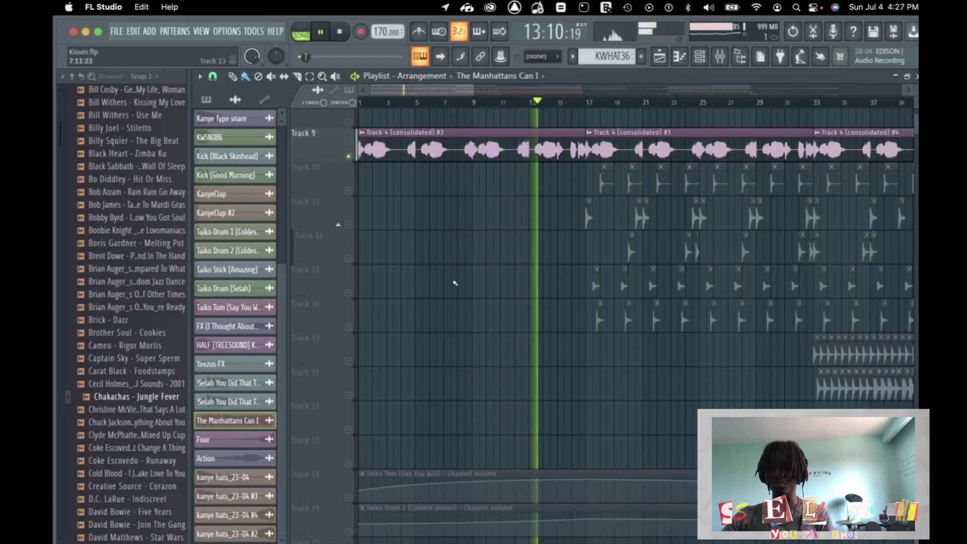
scroll(455, 283, down, 1)
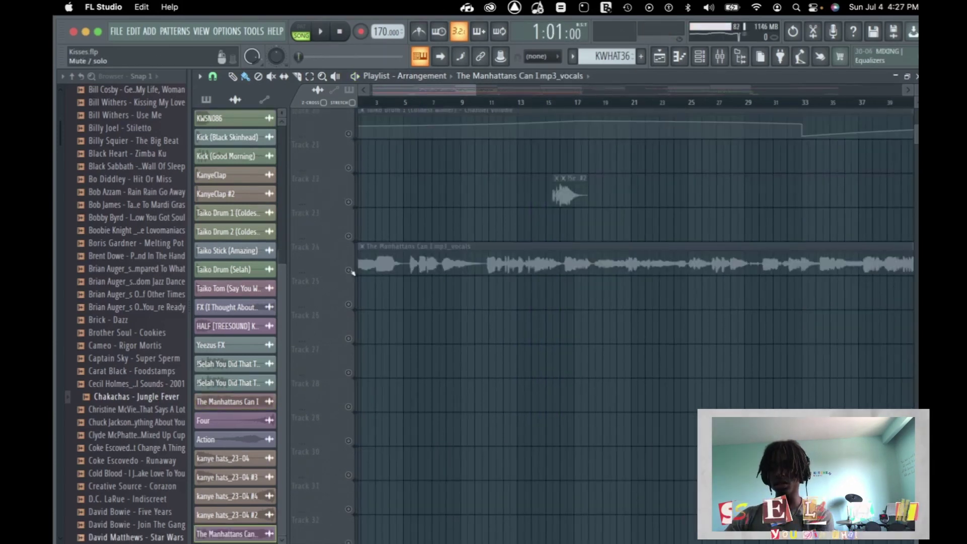
click(348, 270)
scroll(466, 121, left, 1)
key(space)
scroll(466, 103, up, 2)
click(467, 102)
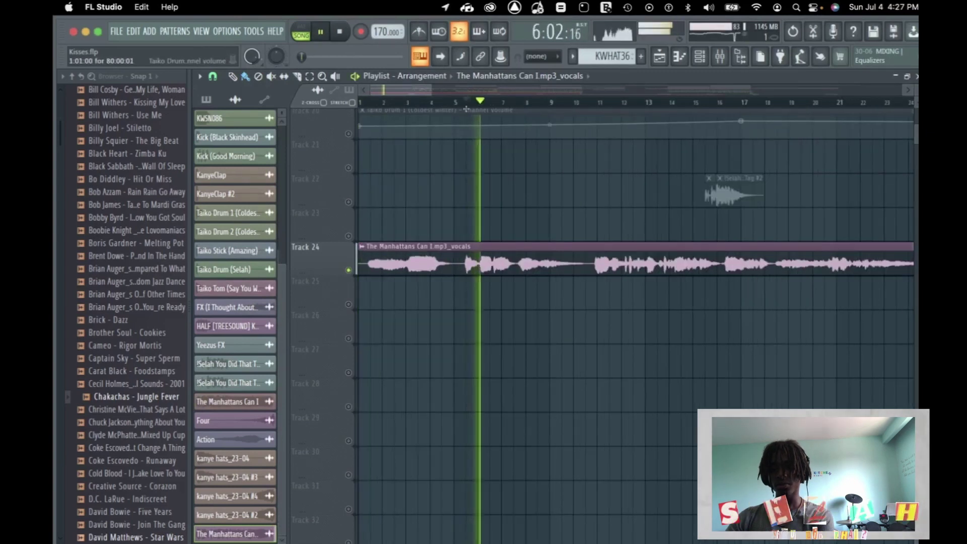
key(space)
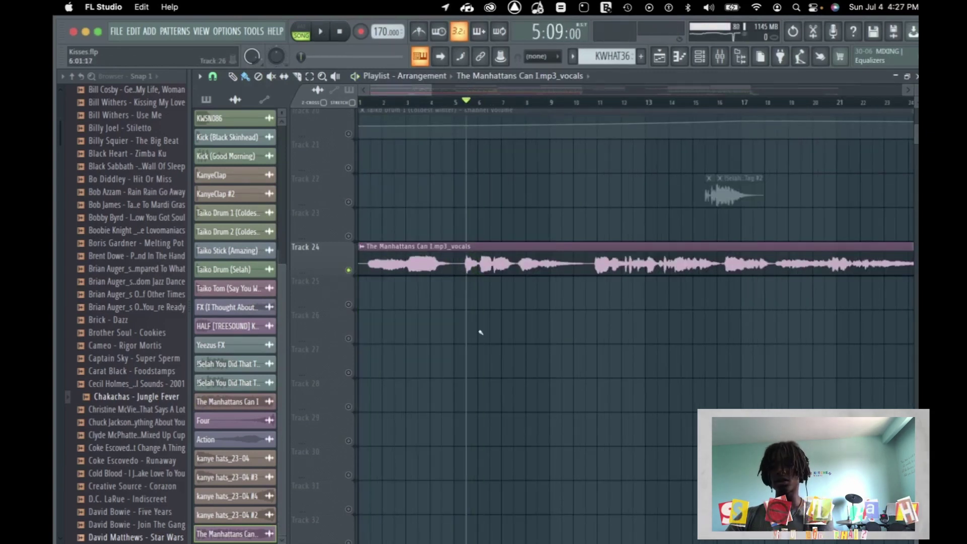
- Slice the vocals clip on track 24 around the short vocal at the playhead and place a copy of that slice on track 25
scroll(468, 285, up, 1)
scroll(401, 217, up, 3)
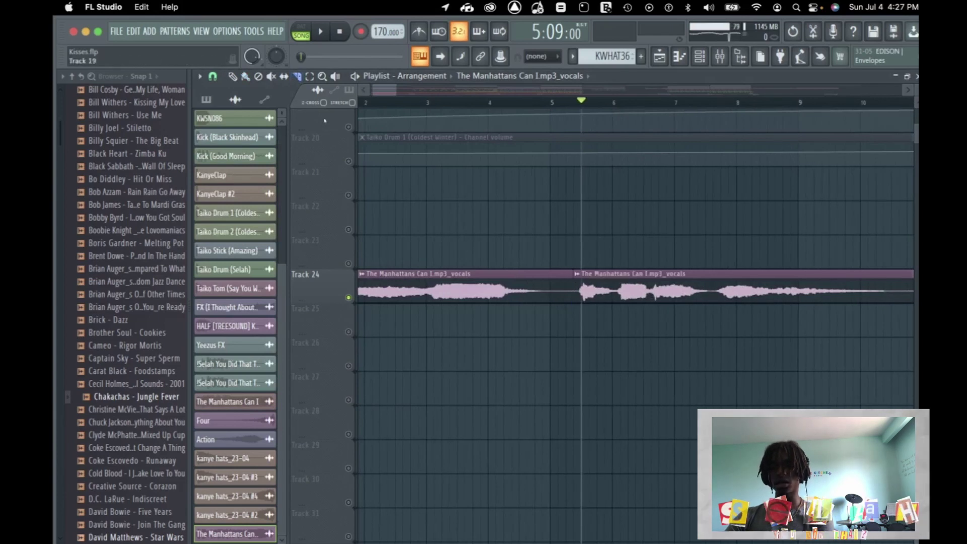
scroll(311, 289, left, 2)
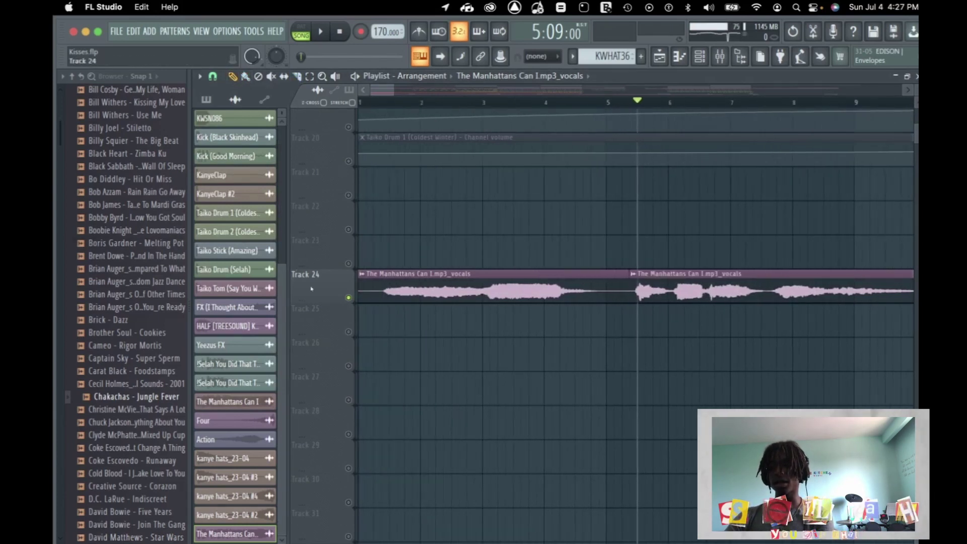
scroll(375, 323, up, 2)
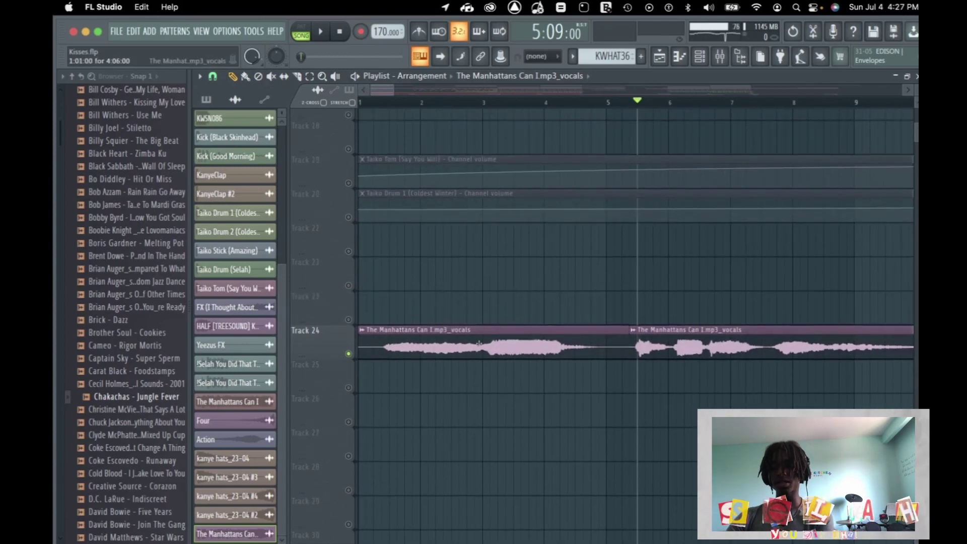
scroll(649, 373, down, 2)
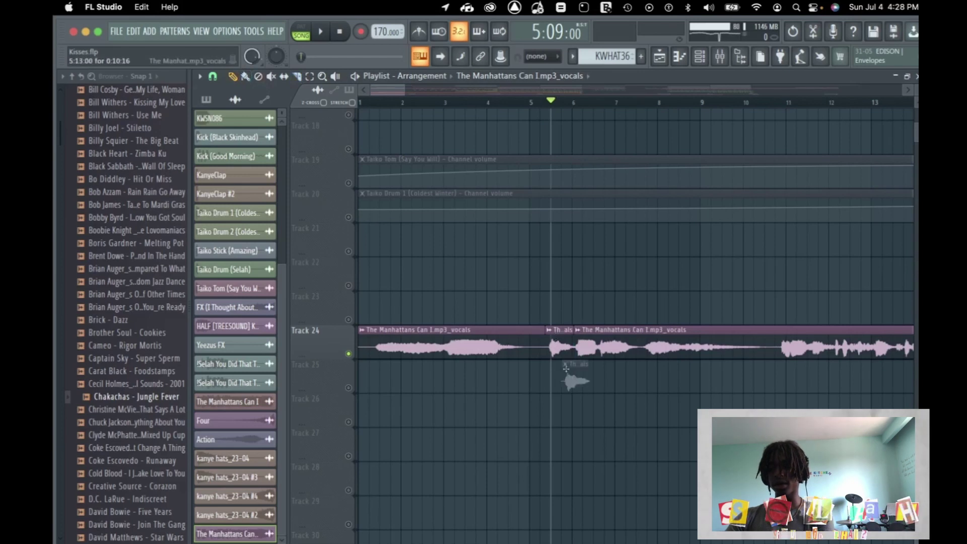
- Delete the copied vocal slice from track 25
right_click(568, 368)
click(592, 454)
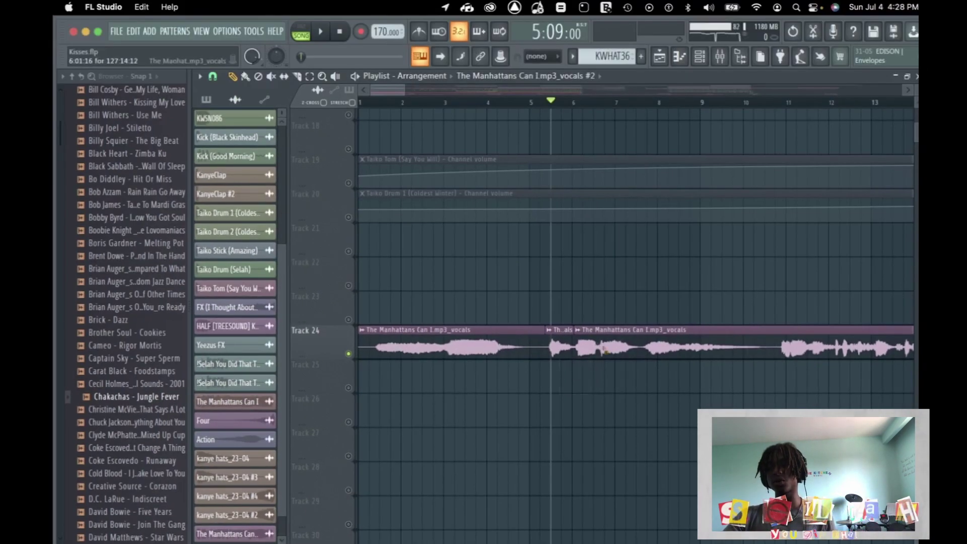
right_click(586, 347)
- Solo track 9 and listen to the consolidated vocal chops from bar 33
scroll(354, 296, up, 6)
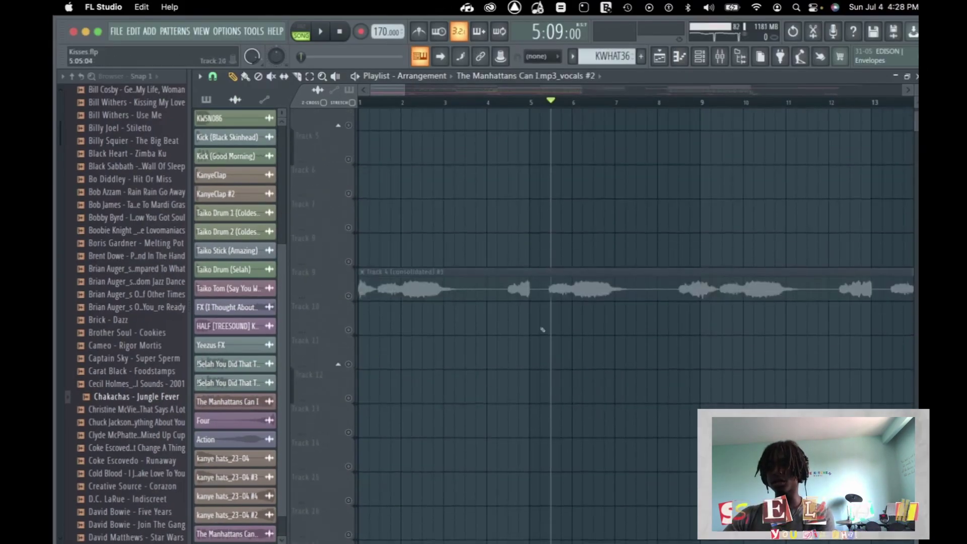
right_click(355, 297)
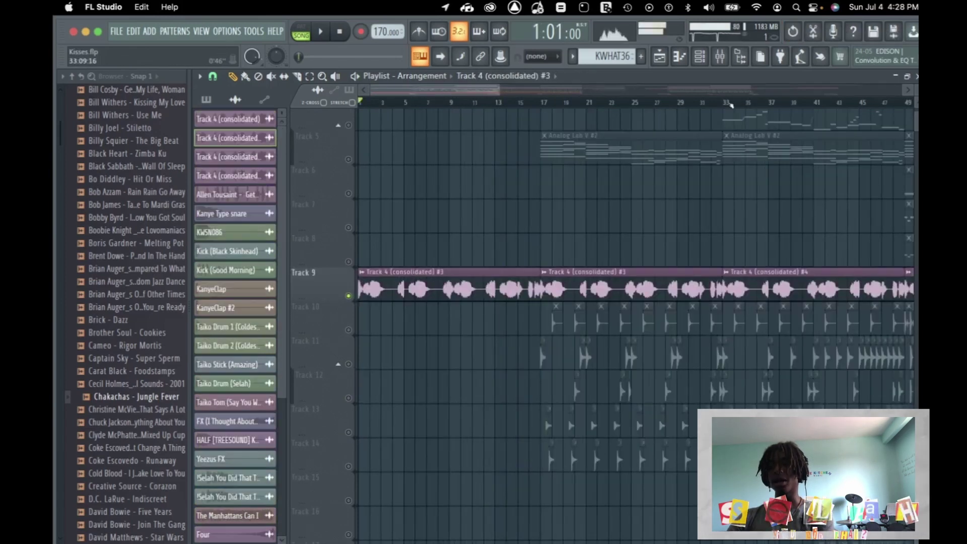
click(726, 103)
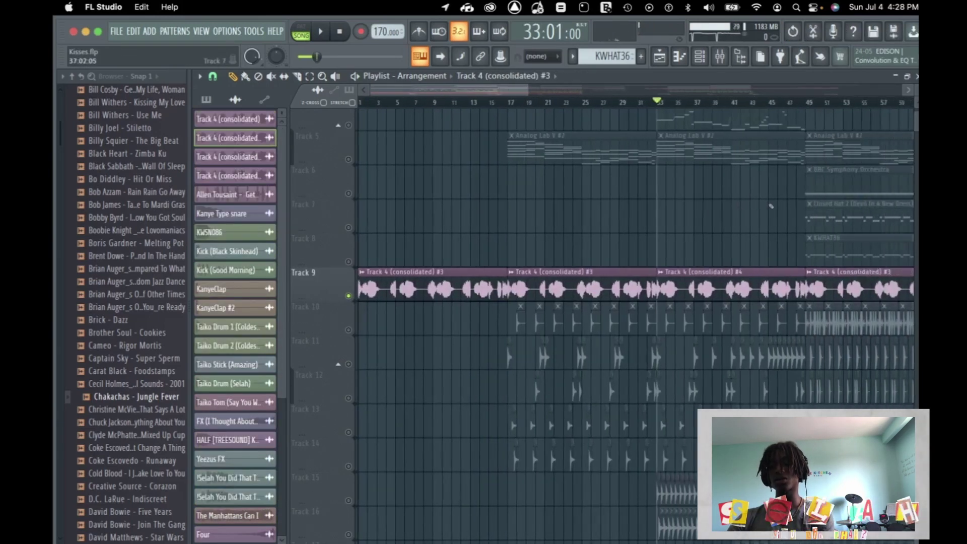
key(space)
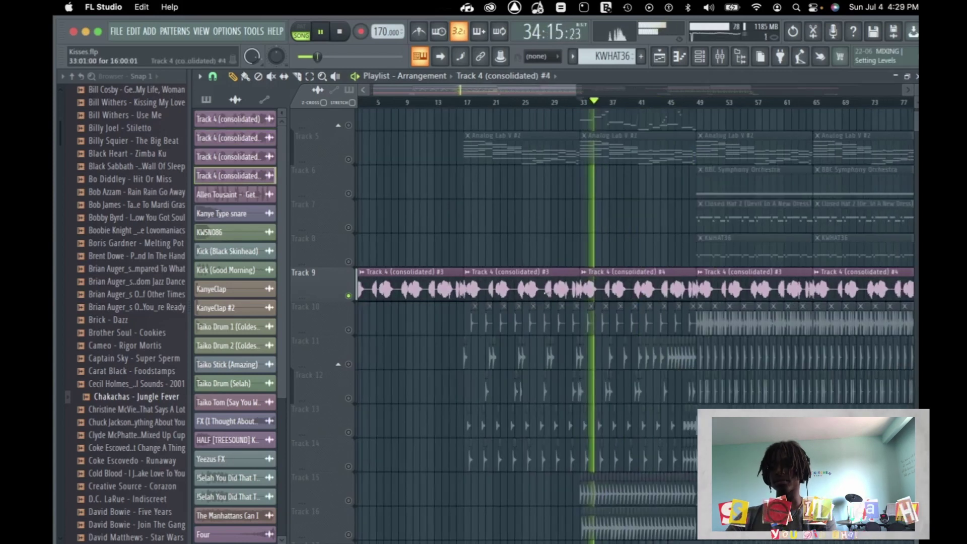
scroll(639, 287, left, 1)
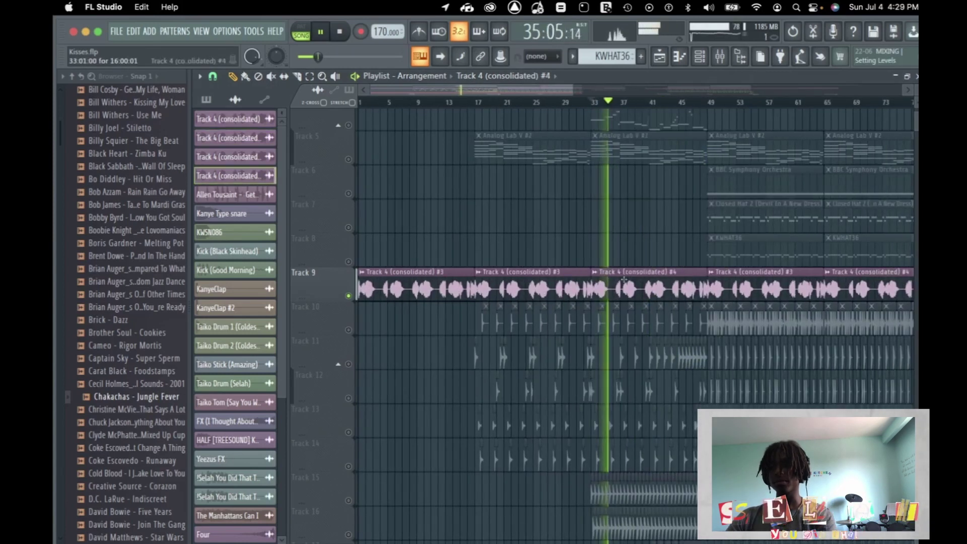
key(space)
- Open the channel settings of Track 4 (consolidated) #4, then show its effects on mixer insert 2 and open SoundShifter Pitch Stereo
double_click(639, 287)
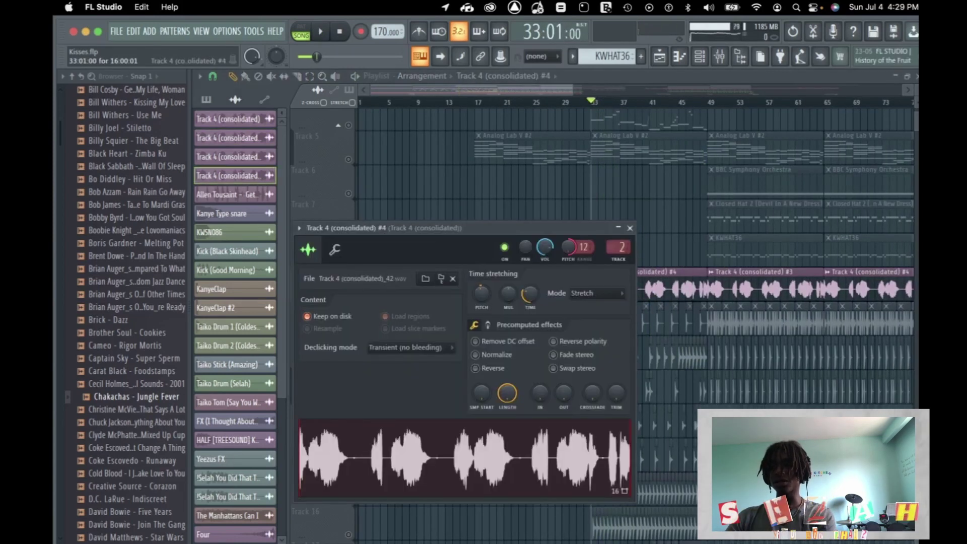
key(F9)
click(279, 187)
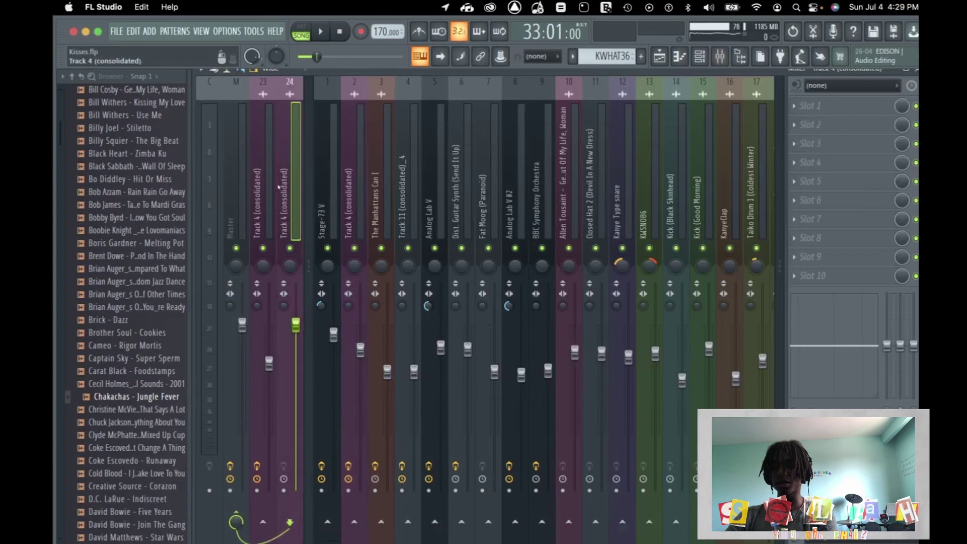
click(263, 188)
click(354, 187)
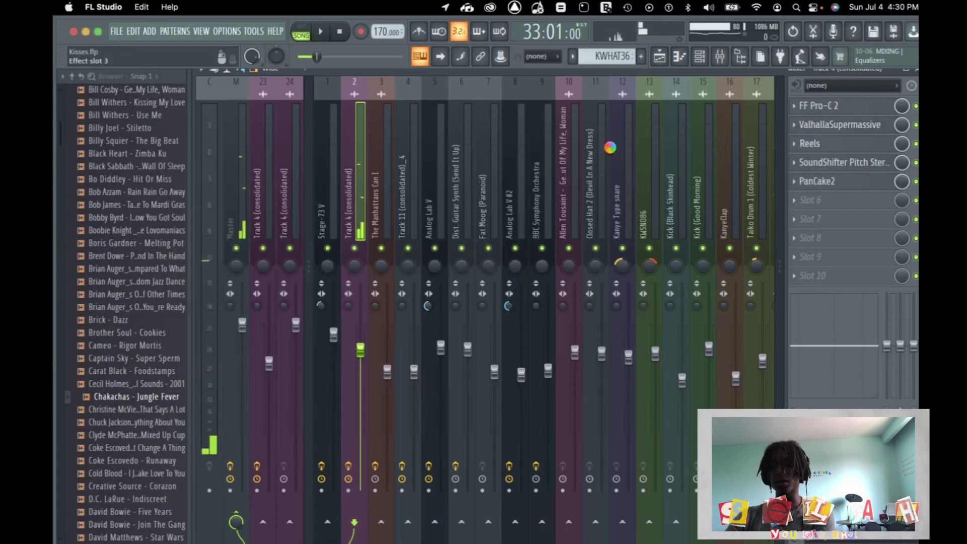
click(838, 162)
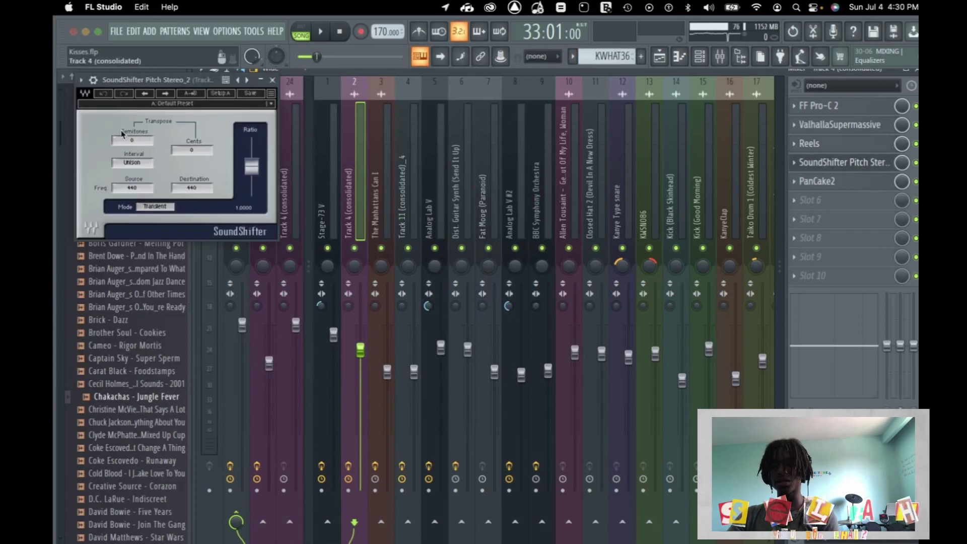
- Close SoundShifter Pitch Stereo and open the PanCake2 effect on the vocal chops' mixer insert
click(272, 81)
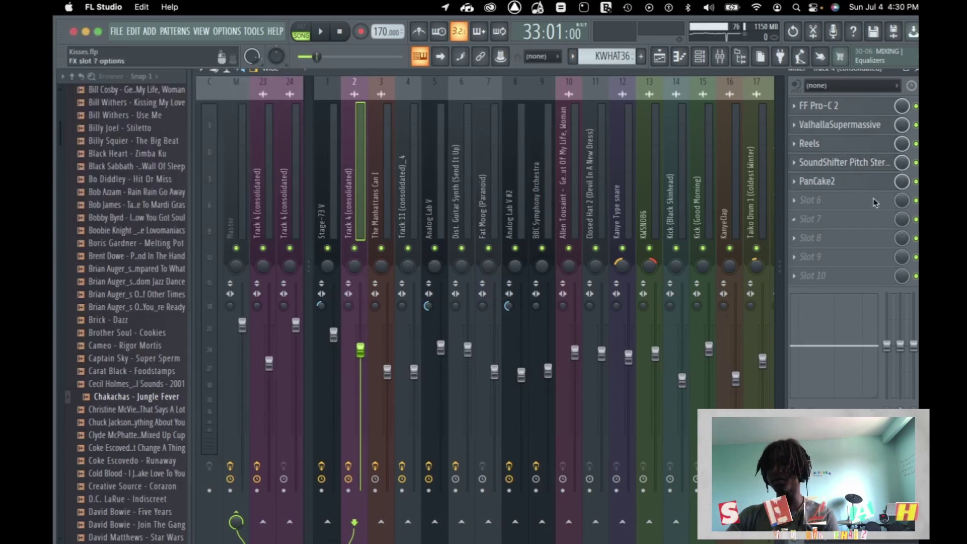
click(845, 182)
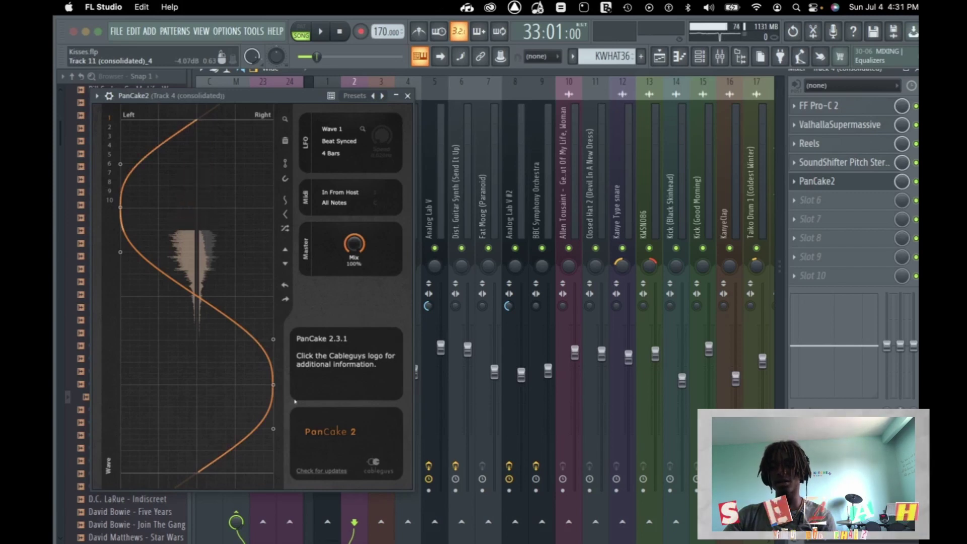
- Solo the Stage-73 V track in the playlist and play it from bar 1
key(F5)
right_click(349, 137)
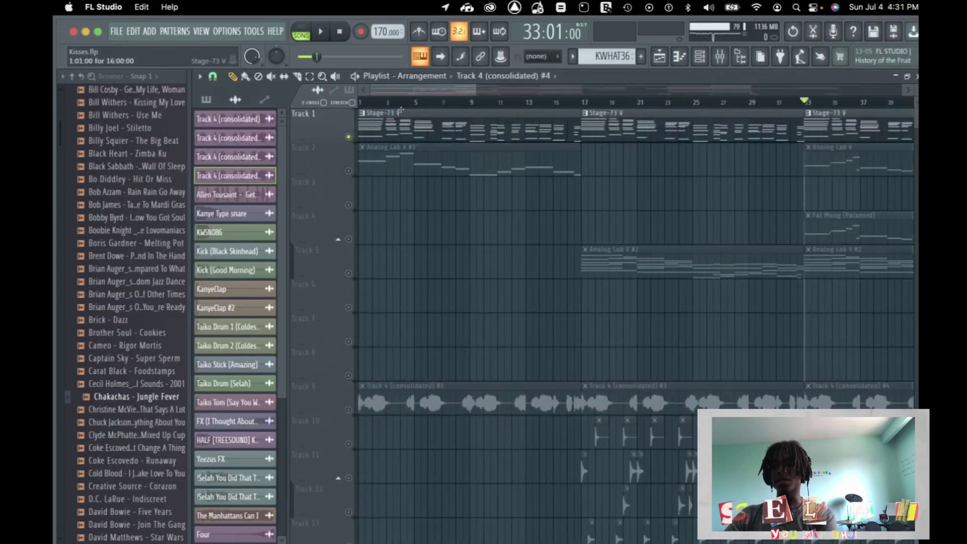
click(360, 103)
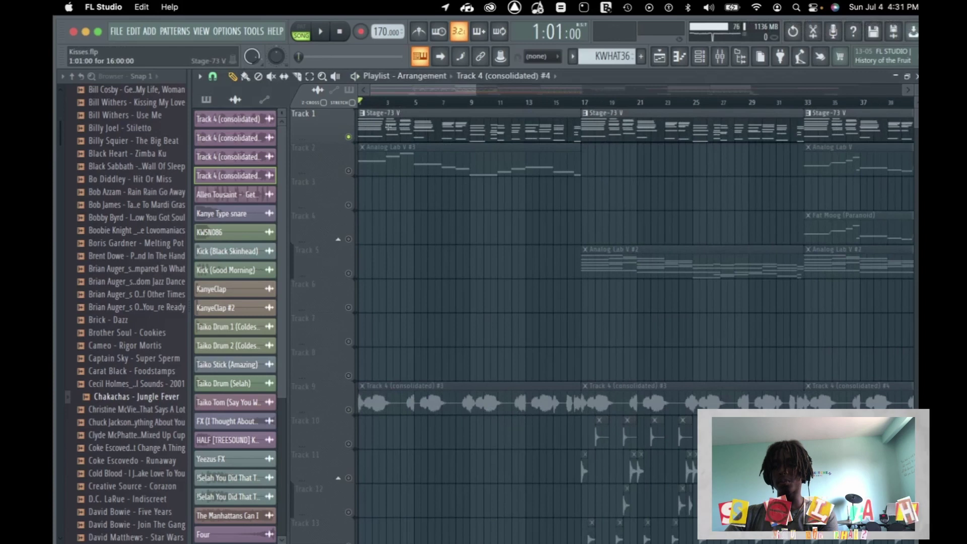
key(space)
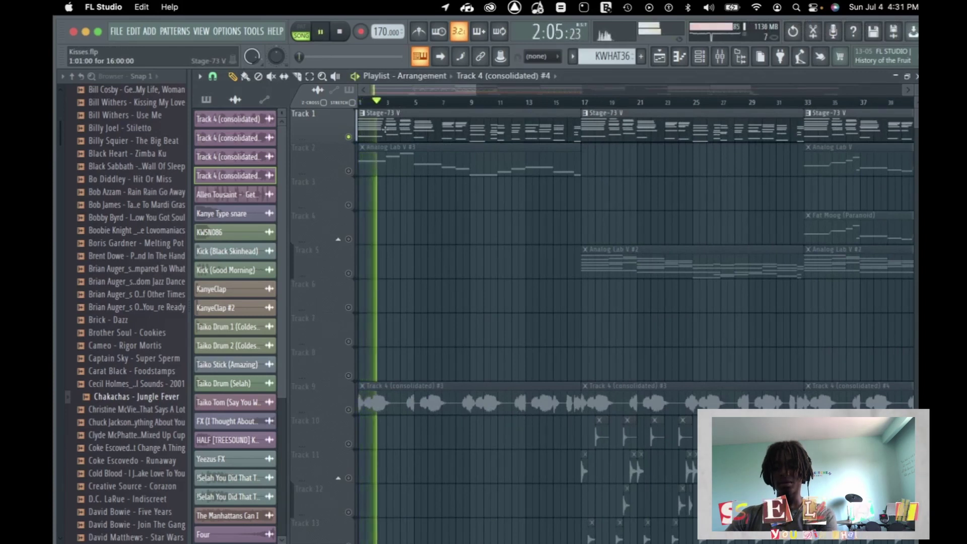
- Open the Stage-73 V pattern in the piano roll and examine its chord notes while listening to it
double_click(385, 129)
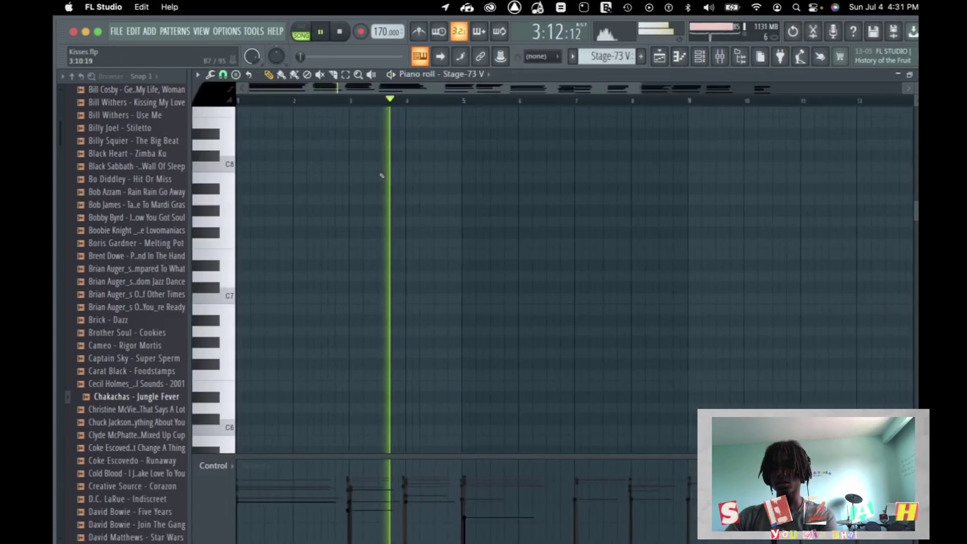
scroll(382, 175, down, 3)
scroll(382, 171, down, 10)
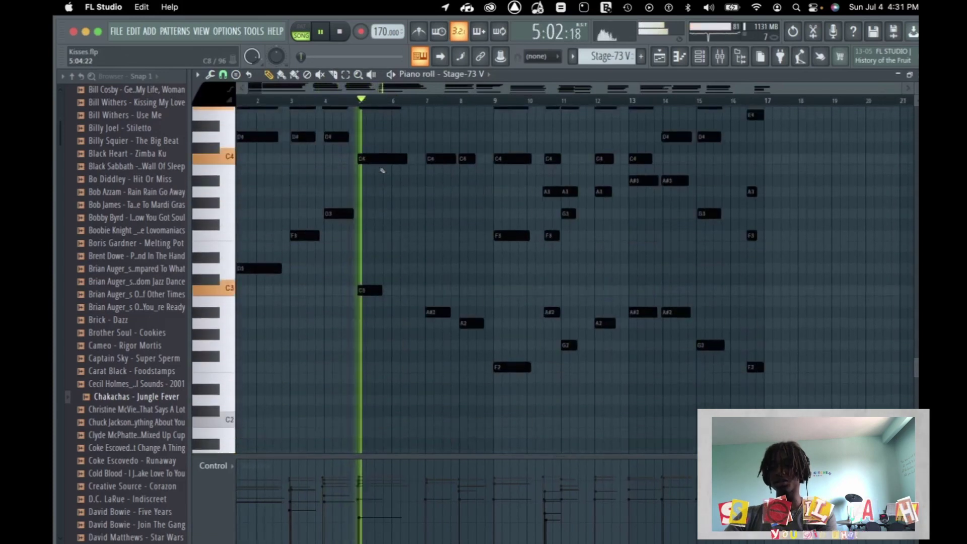
scroll(383, 170, up, 5)
key(space)
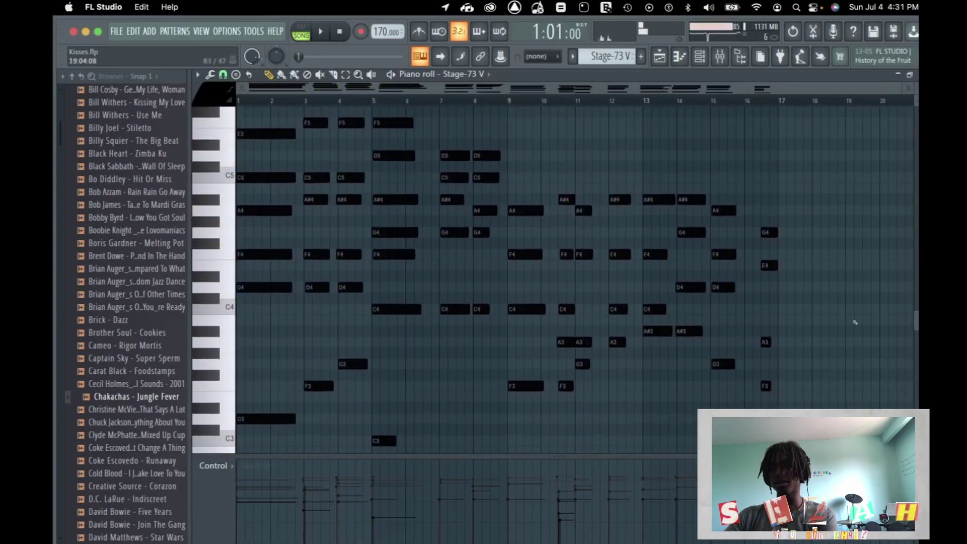
scroll(631, 331, down, 8)
drag(827, 342, 335, 215)
scroll(471, 241, up, 4)
key(space)
key(space)
- Open the Stage-73 V instrument from its channel to show the Master Jaam preset, and close it
key(F6)
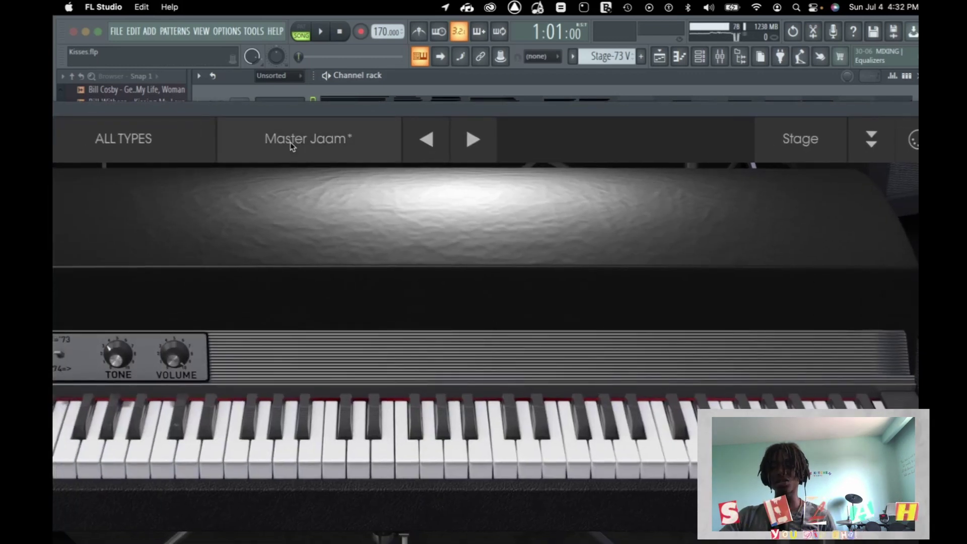
drag(456, 106, 342, 148)
click(846, 146)
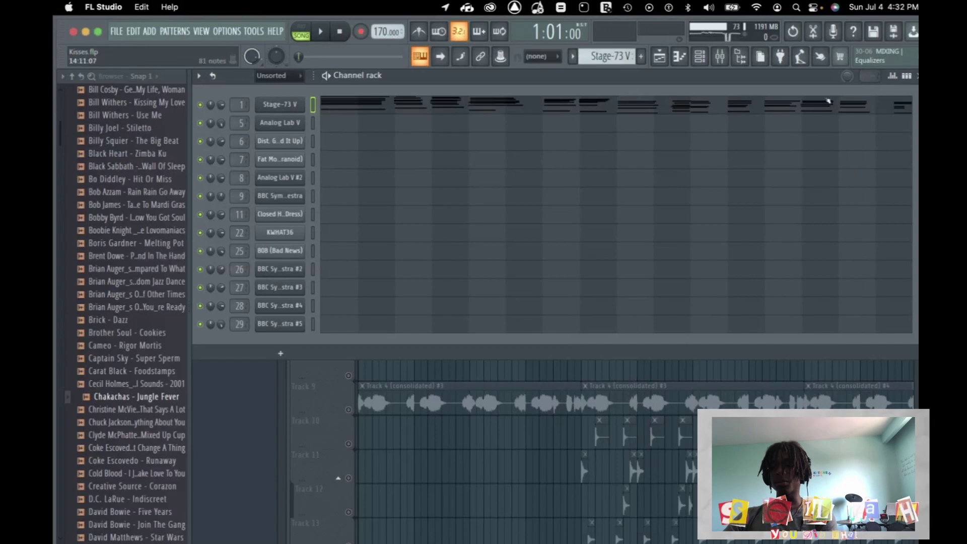
- Inspect Chorus JUN-6, FF Pro-Q 3 and Wider on the Stage-73 V mixer insert, playing the chords briefly with the equalizer open
click(720, 59)
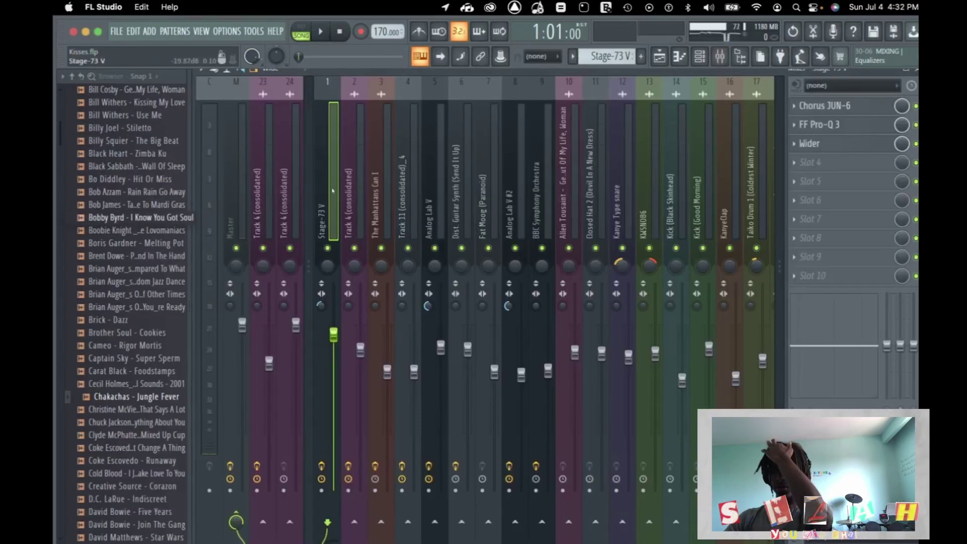
click(834, 107)
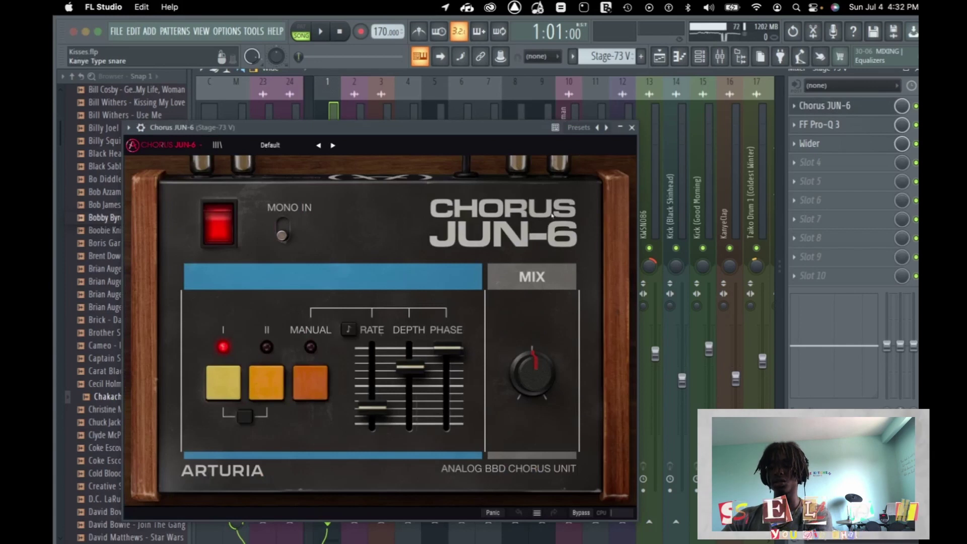
click(632, 128)
click(826, 125)
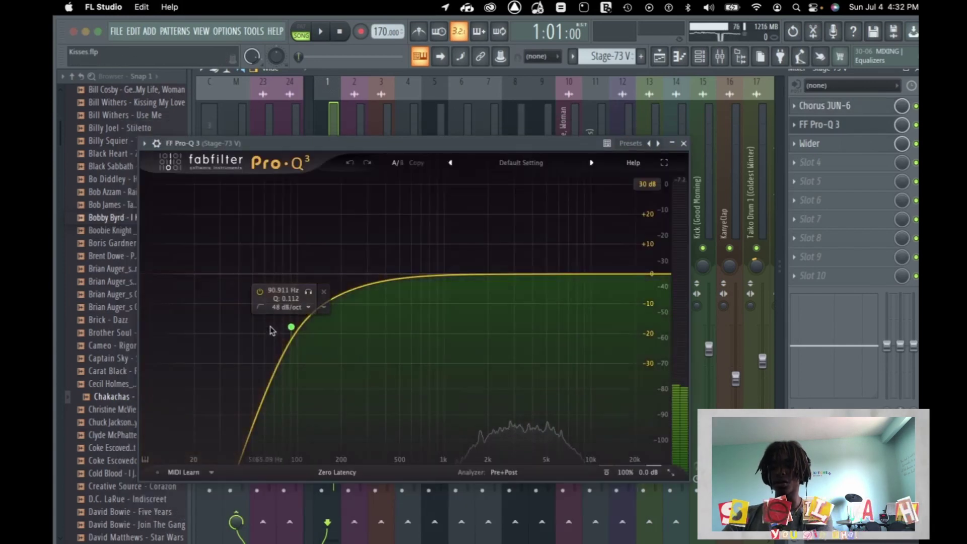
key(space)
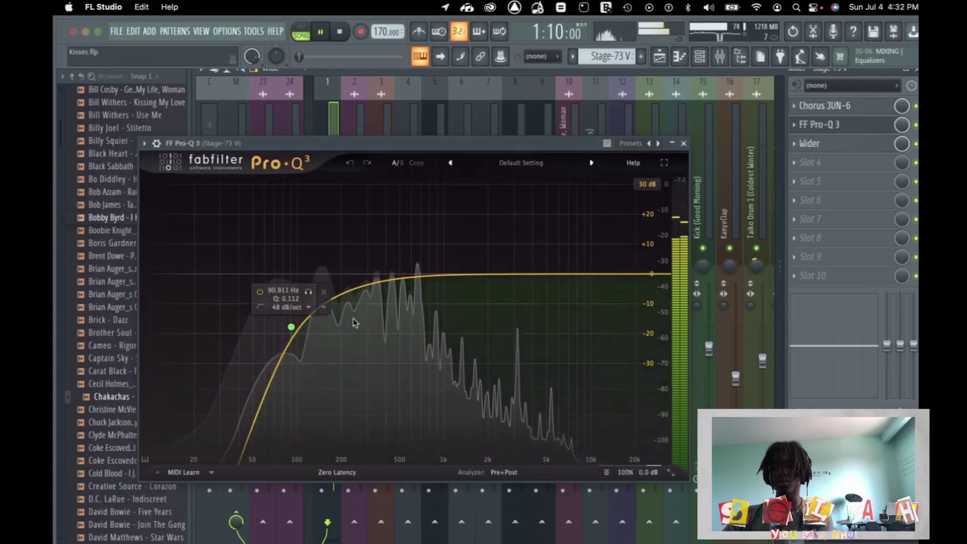
key(space)
click(683, 143)
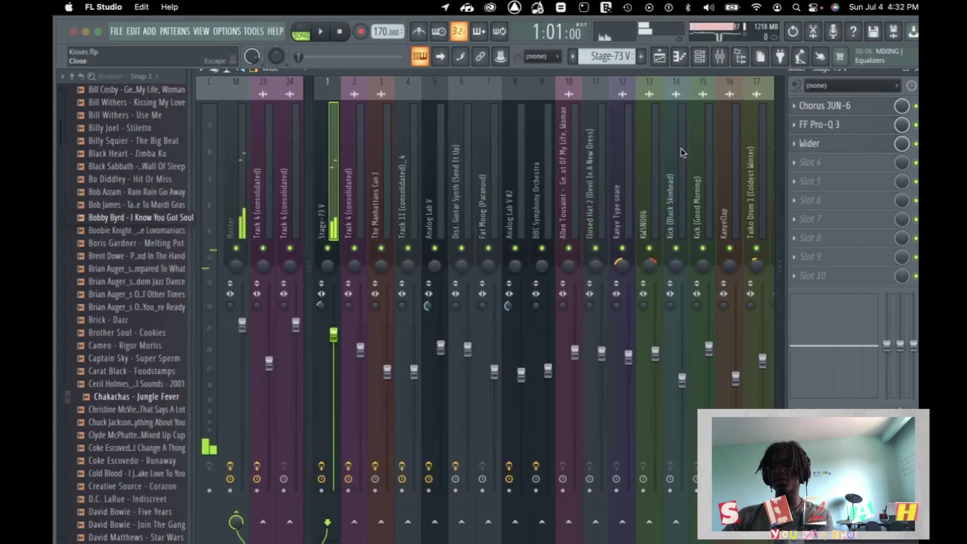
click(811, 144)
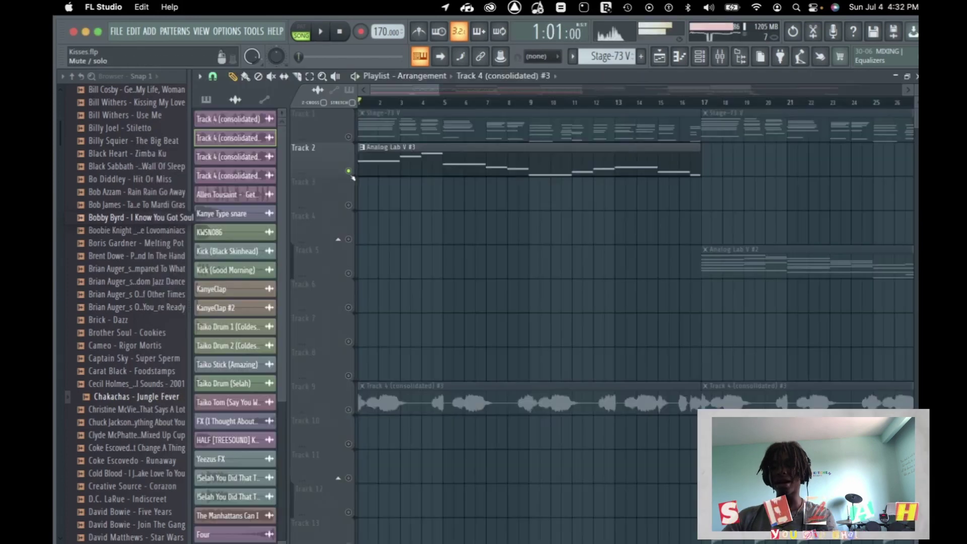
- Listen to the soloed Analog Lab V #3 bass on track 2 and show its Mike Dean Bass preset in Analog Lab V
key(space)
key(F6)
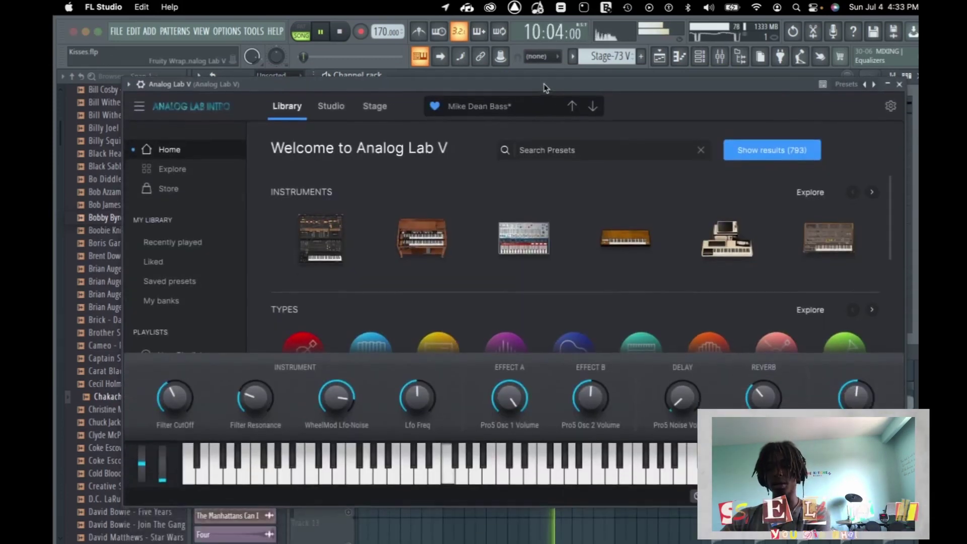
key(space)
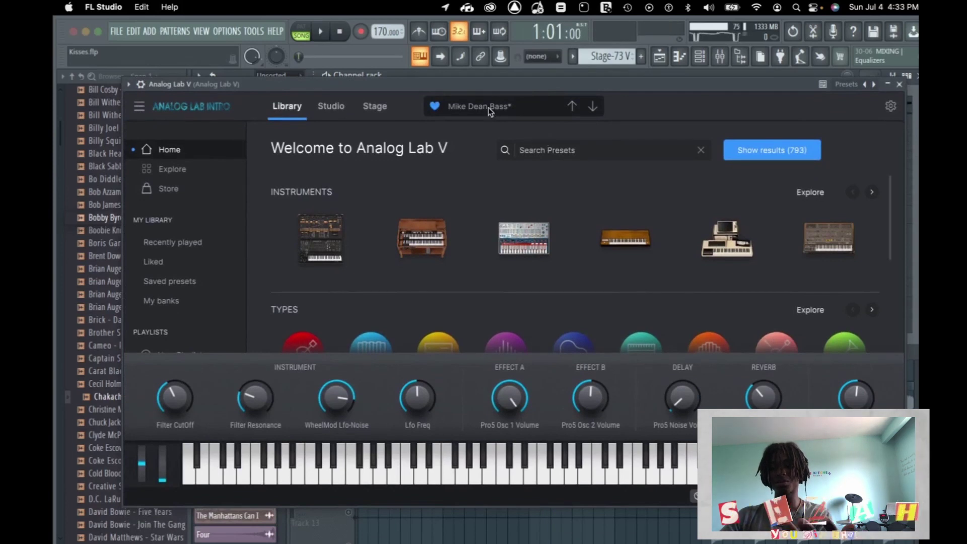
- Unmute tracks 1 and 9 alongside track 2 and listen to the keys, bass and vocal chops together from bar 1
key(F5)
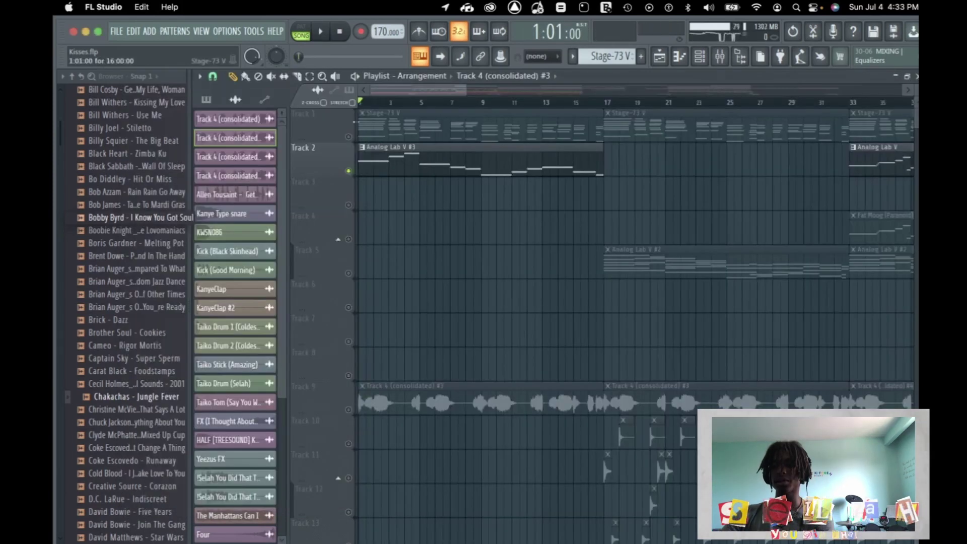
click(349, 137)
click(349, 409)
key(space)
scroll(460, 319, down, 4)
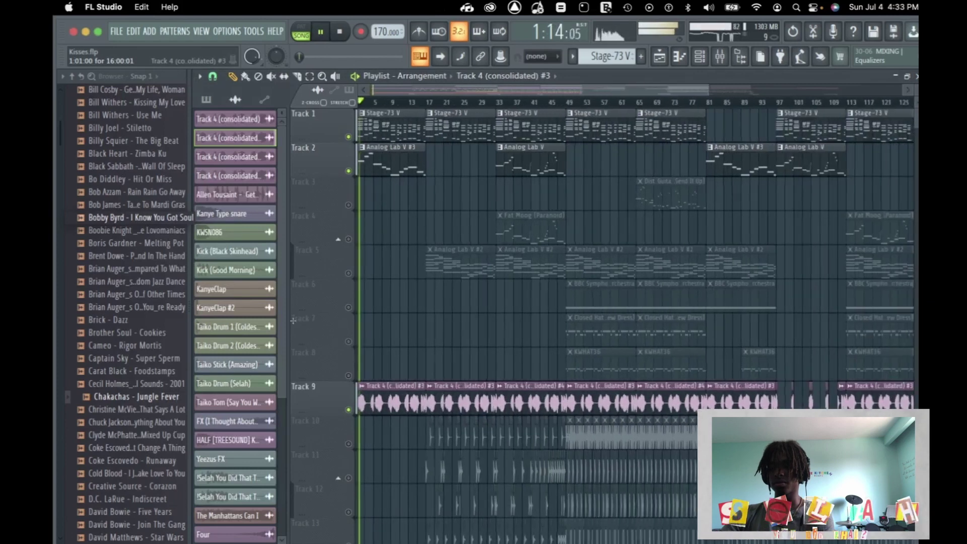
scroll(460, 319, up, 3)
scroll(465, 311, down, 2)
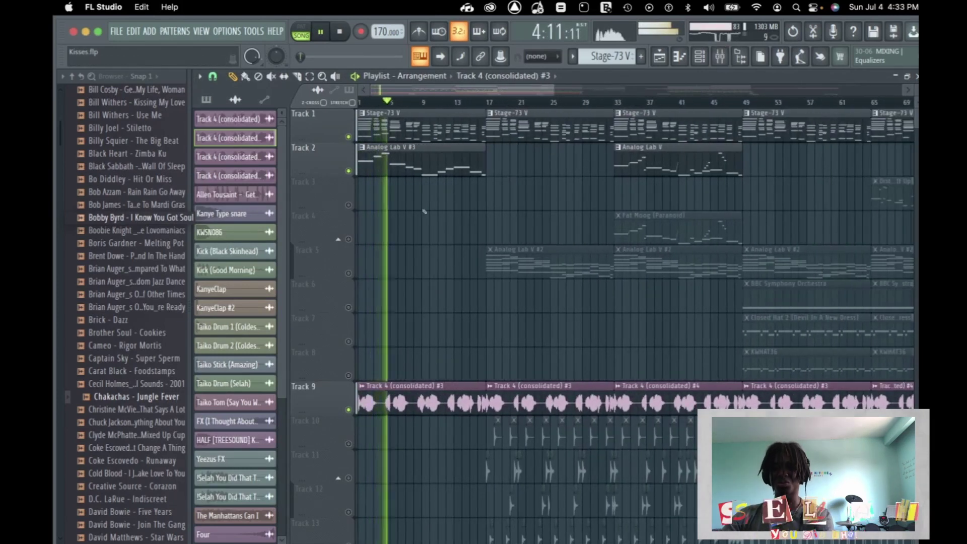
scroll(496, 156, up, 3)
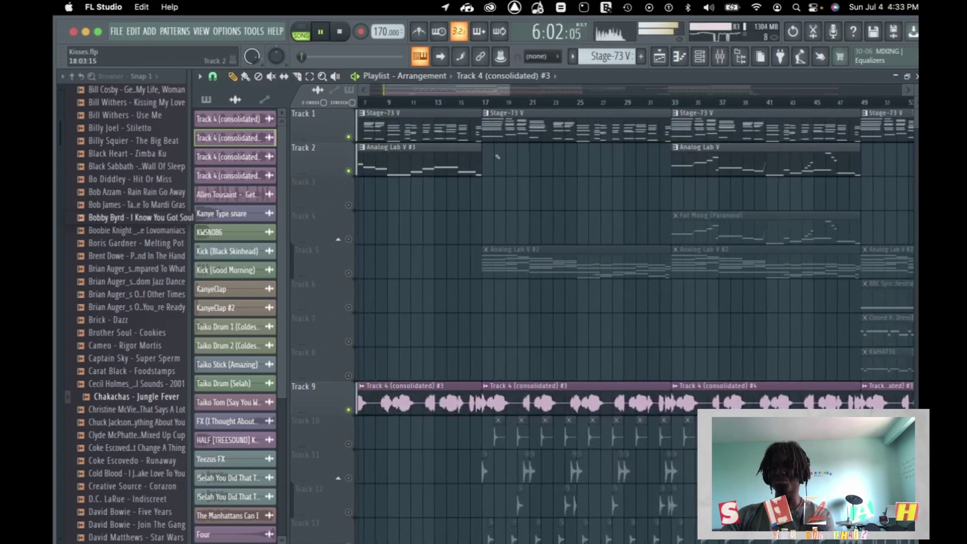
key(space)
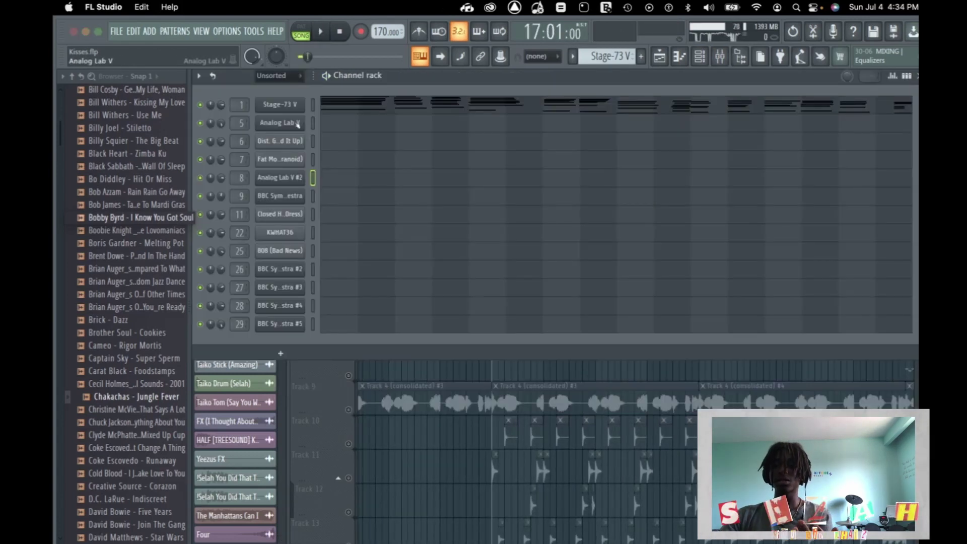
- Inspect FF Pro-Q 3 and the Light Chorus preset of Chorus JUN-6 on the Analog Lab V mixer insert
key(F9)
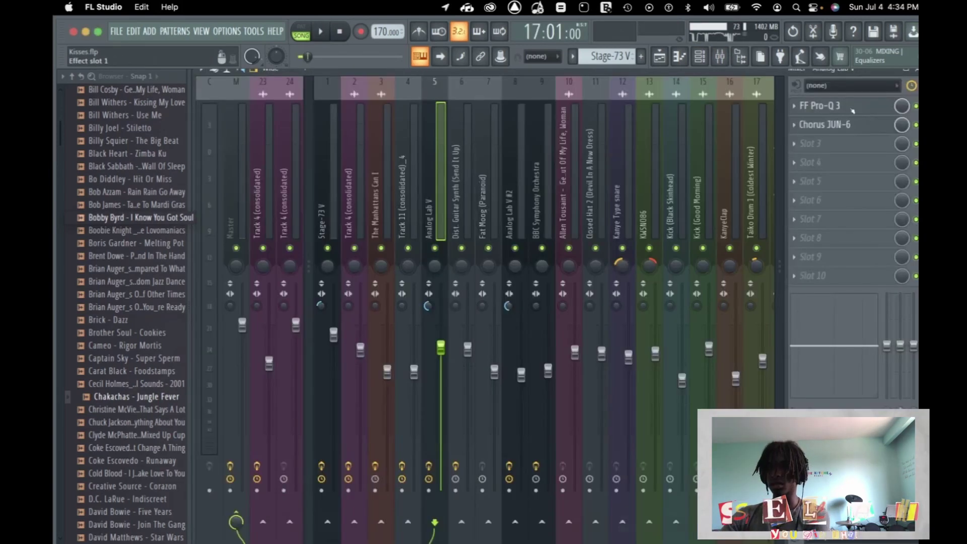
click(788, 111)
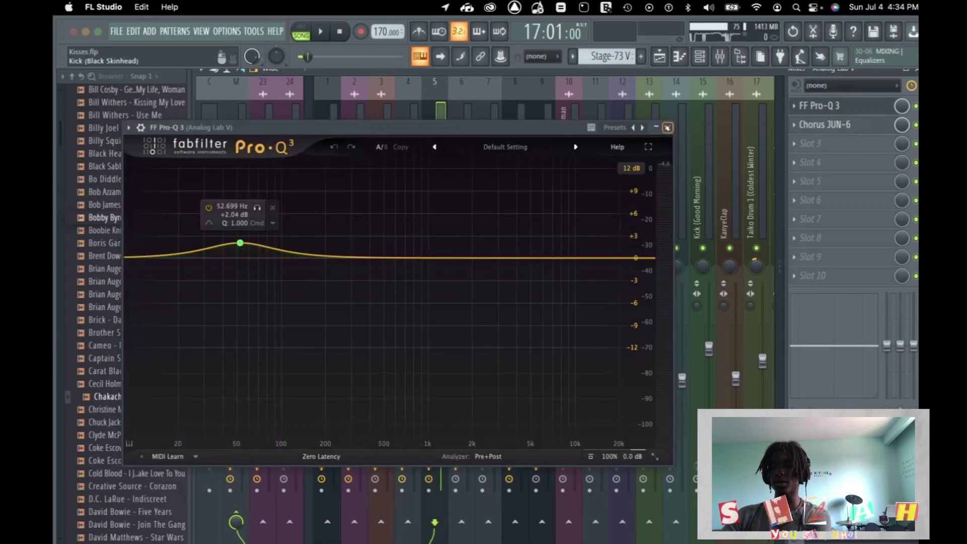
click(667, 127)
click(850, 125)
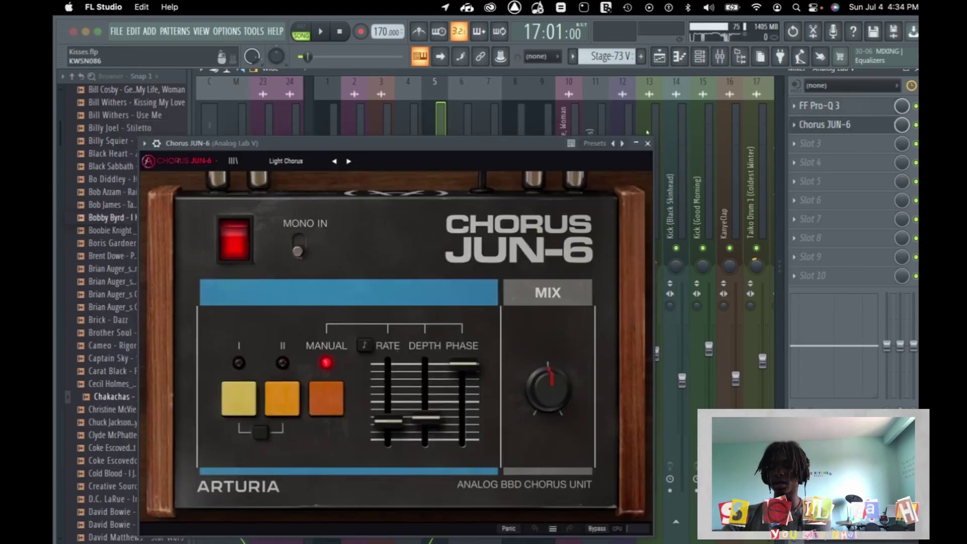
click(295, 160)
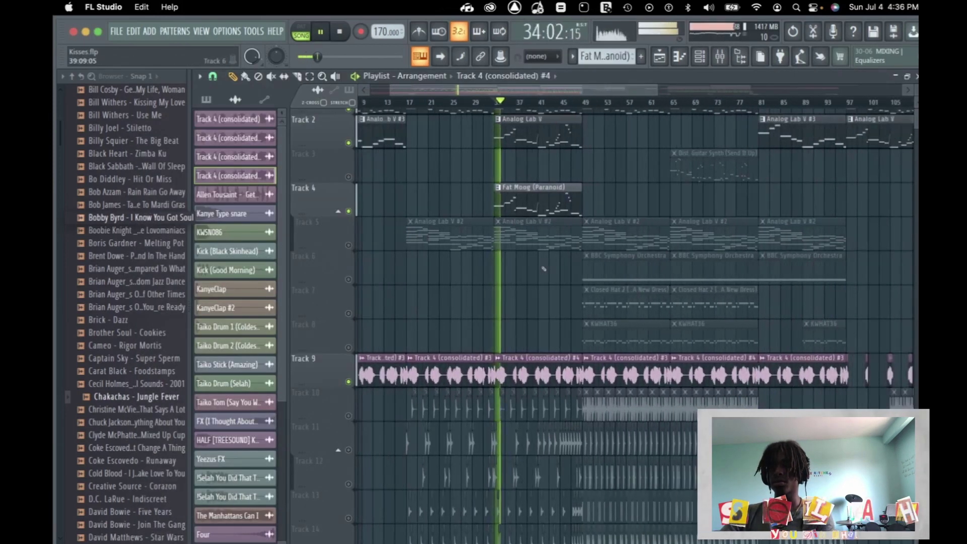
- Listen to the Fat Moog (Paranoid) part with the keys, bass and vocal chops in the section from bar 33
scroll(544, 268, up, 1)
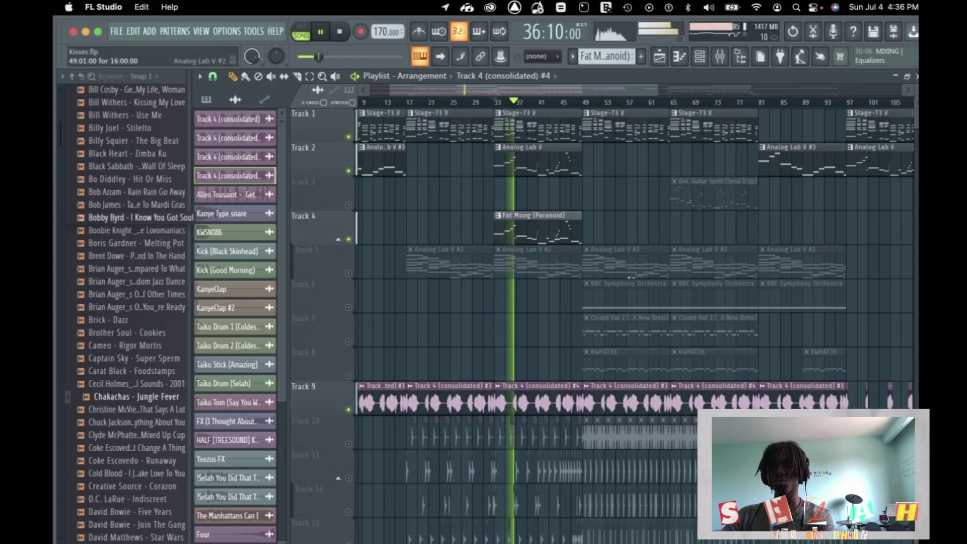
scroll(619, 251, up, 1)
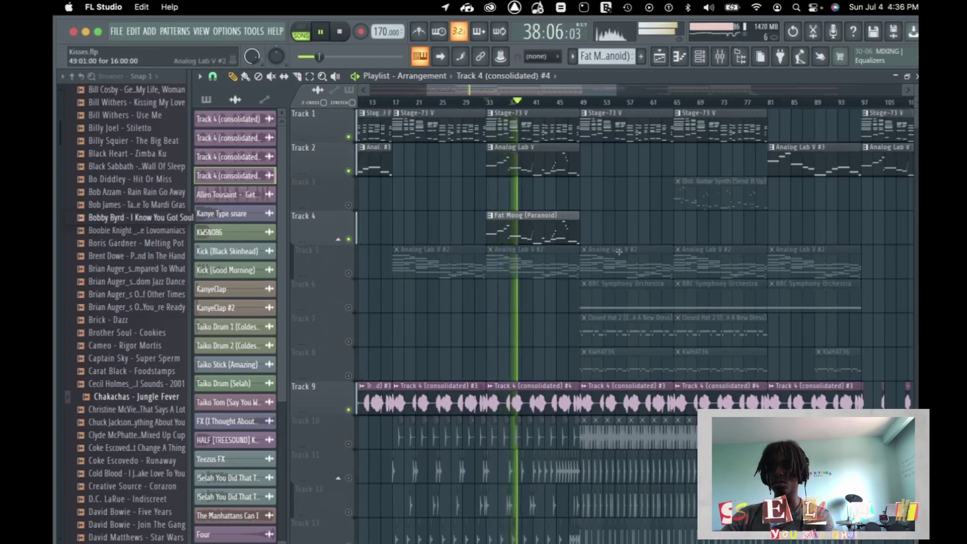
scroll(619, 252, up, 2)
scroll(619, 251, down, 3)
scroll(472, 205, up, 2)
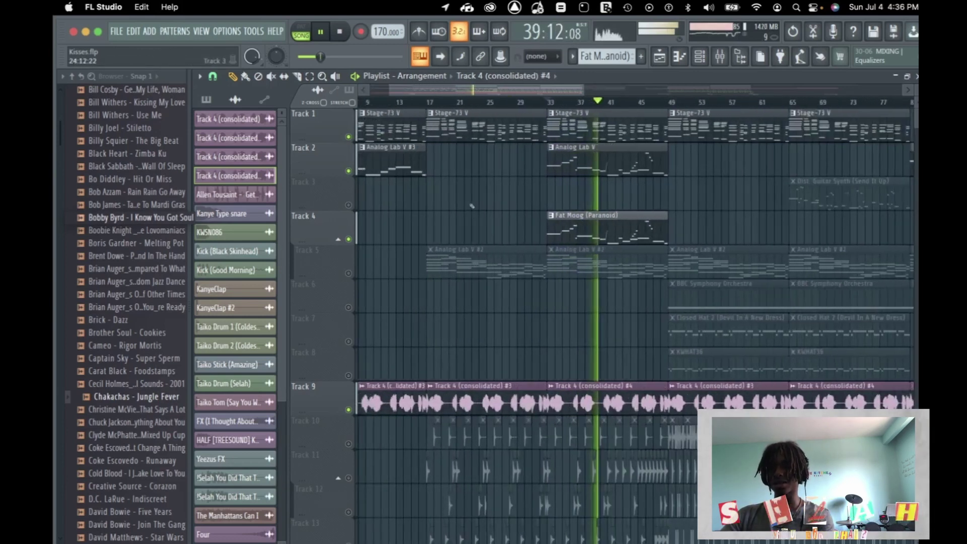
key(space)
- Move the playhead to bar 17 and solo the drum samples on track 10
scroll(650, 232, down, 8)
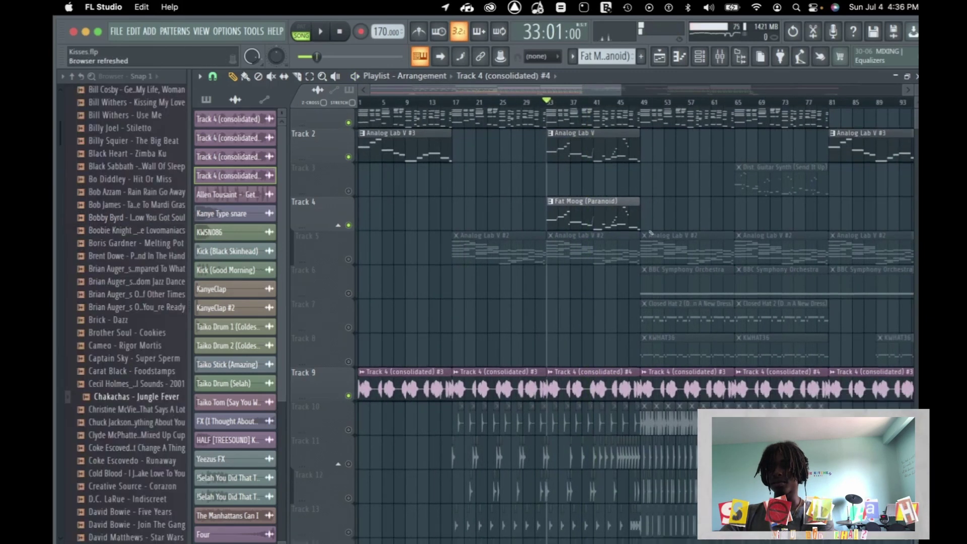
scroll(650, 232, down, 5)
scroll(650, 232, up, 7)
scroll(650, 232, left, 3)
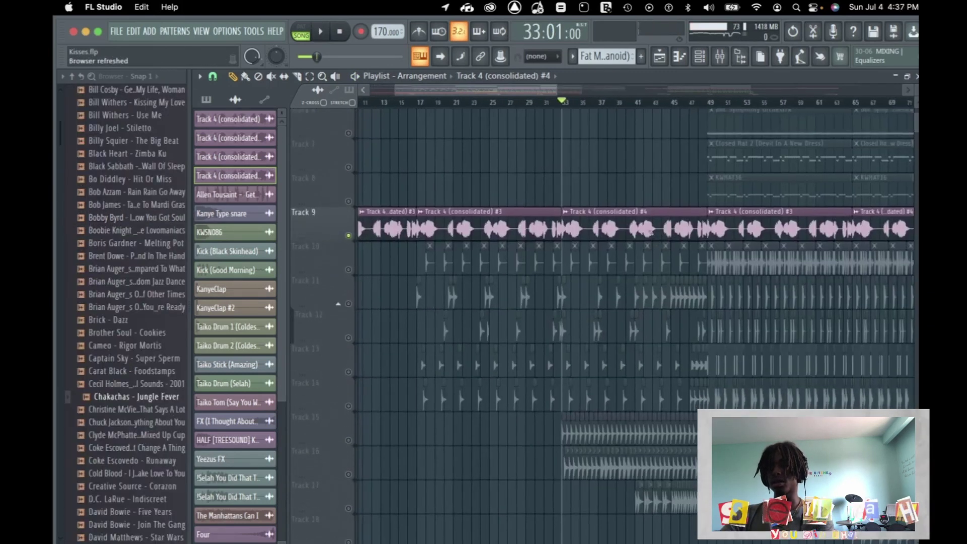
scroll(650, 232, down, 3)
scroll(529, 102, up, 1)
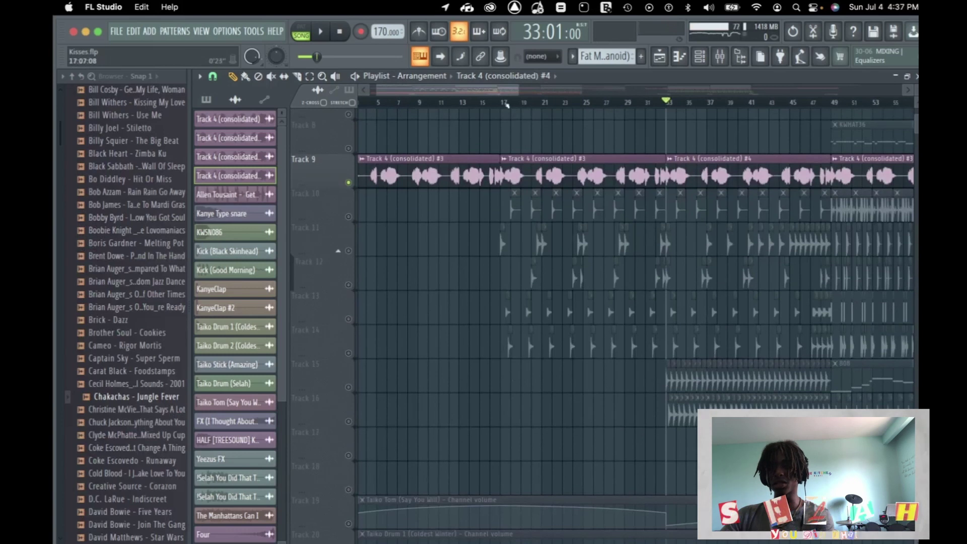
click(507, 104)
click(351, 220)
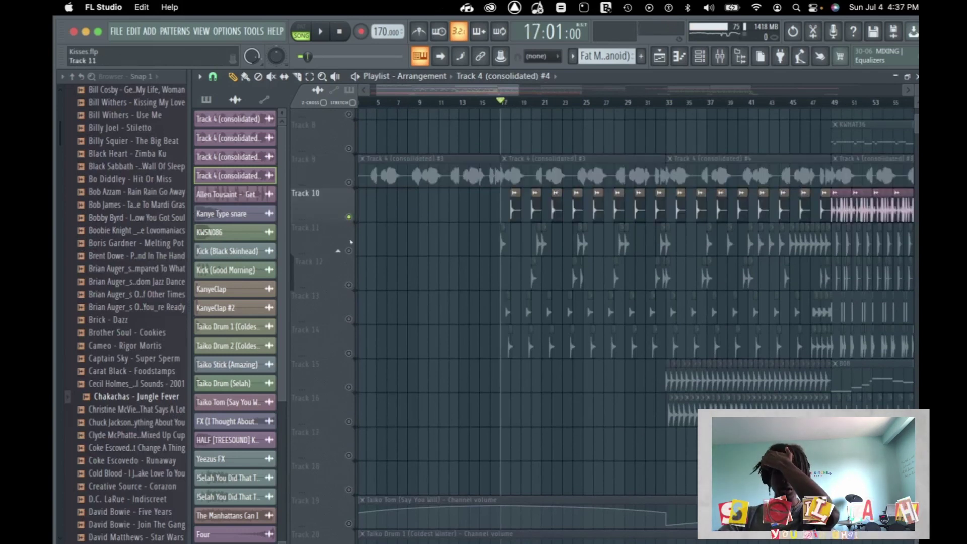
- Collapse the All The Breaks folder and browse to the Percs folder of The Lunch77 Kanye West Drumkit
scroll(112, 160, up, 20)
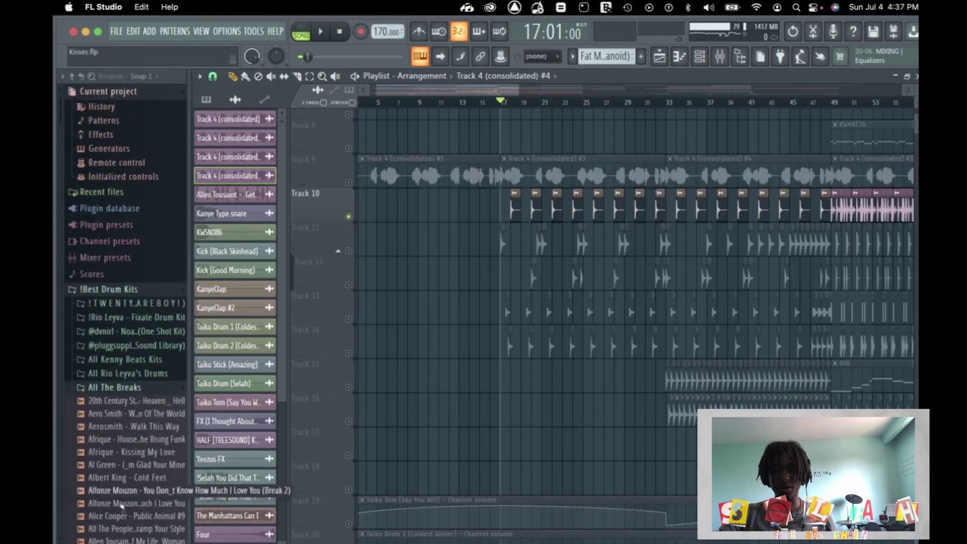
click(121, 387)
scroll(144, 277, down, 10)
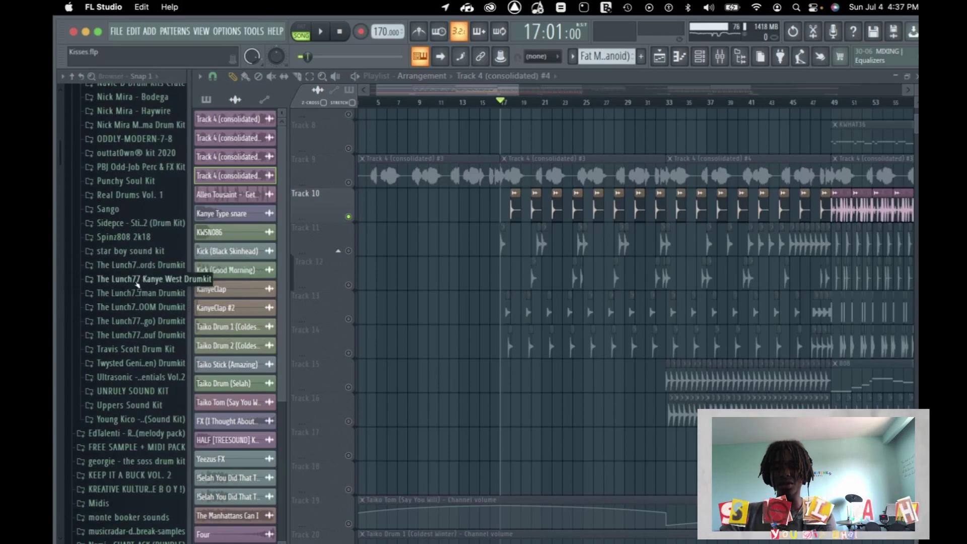
click(137, 279)
scroll(137, 284, down, 2)
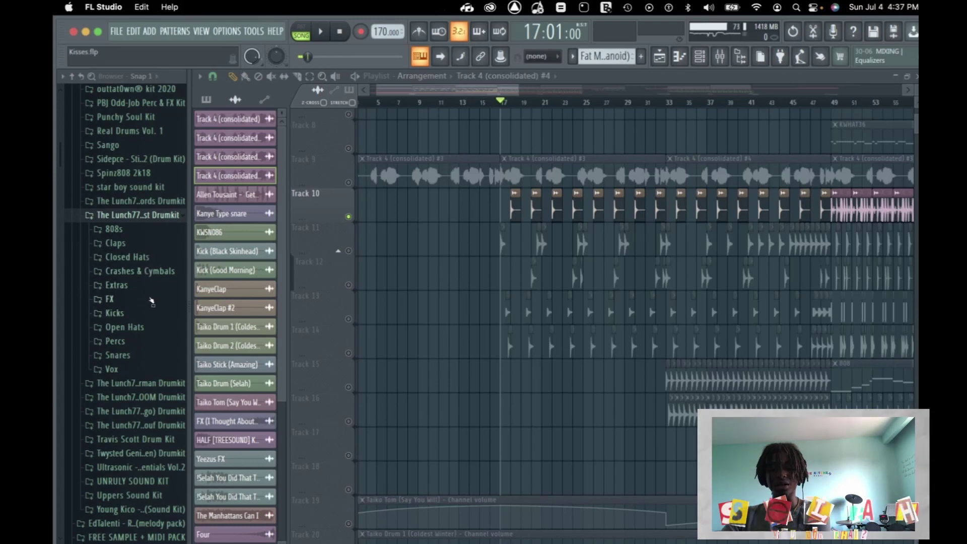
click(148, 344)
scroll(160, 314, down, 3)
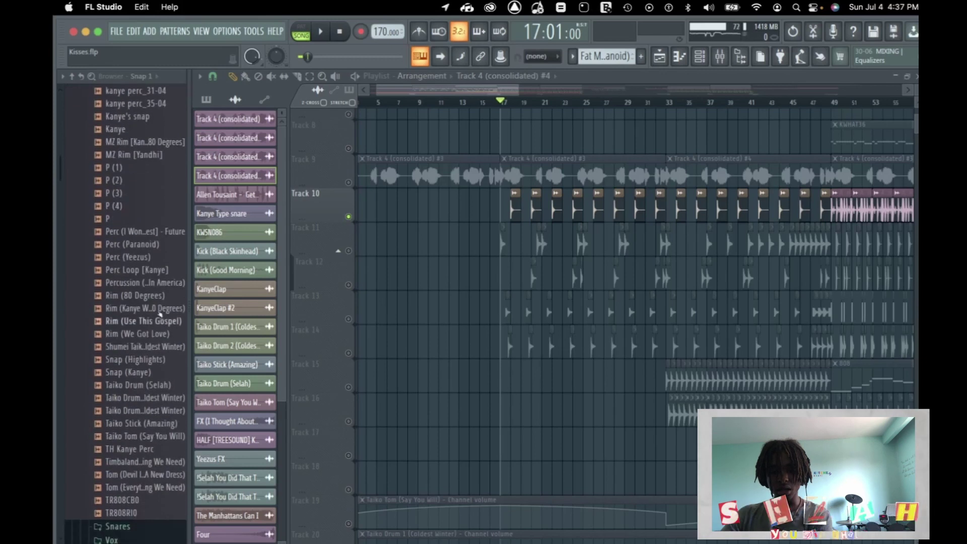
- Audition the Taiko Drum 1 and 2 (Coldest Winter), Taiko Tom (Say You Will) and Taiko Stick (Amazing) samples
click(156, 398)
scroll(161, 353, down, 3)
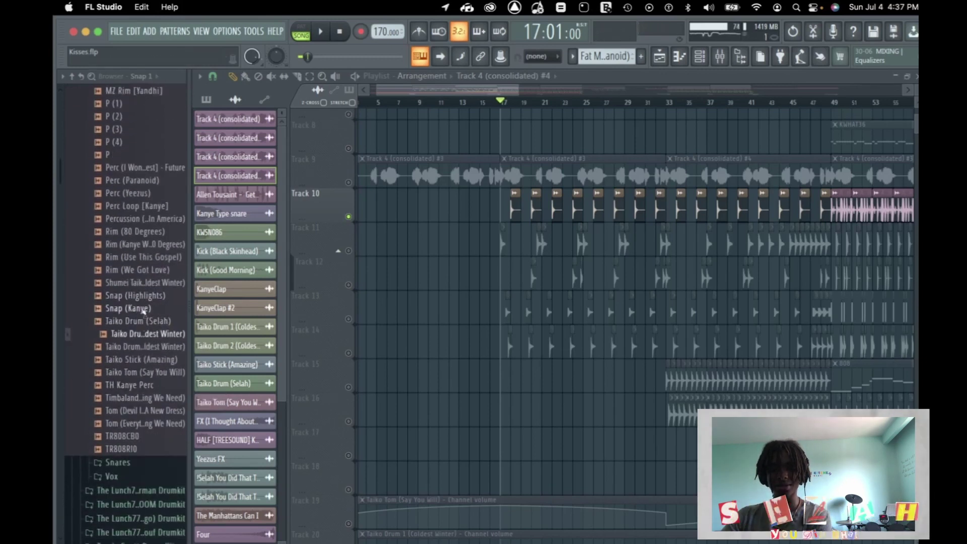
click(150, 348)
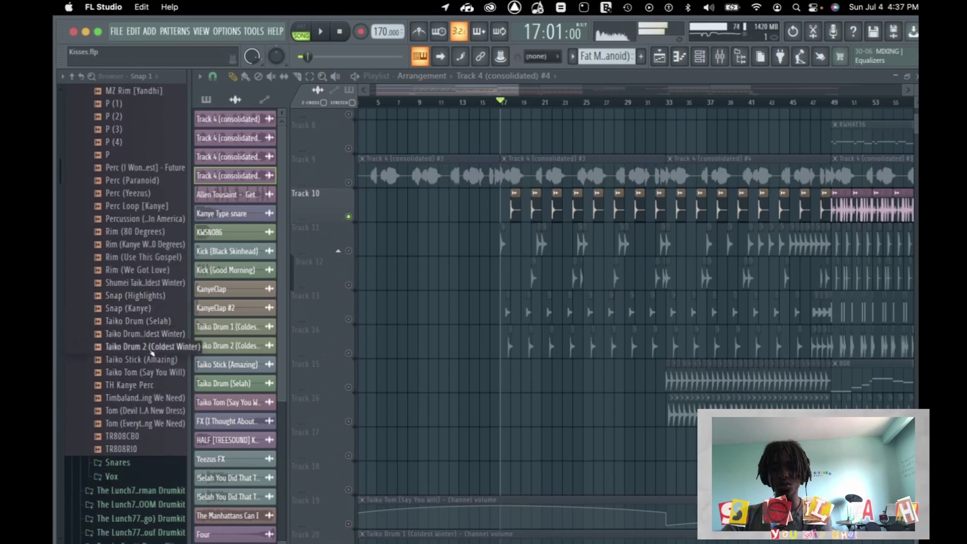
click(150, 371)
click(150, 361)
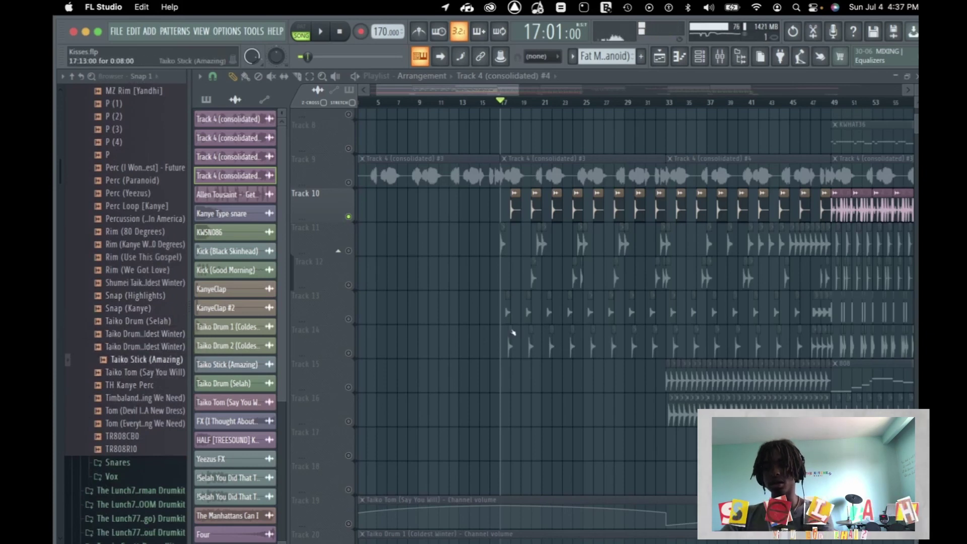
- Enable tracks 11 to 14 alongside track 10 and listen to the drum pattern from bar 17
scroll(513, 332, up, 3)
key(super+space)
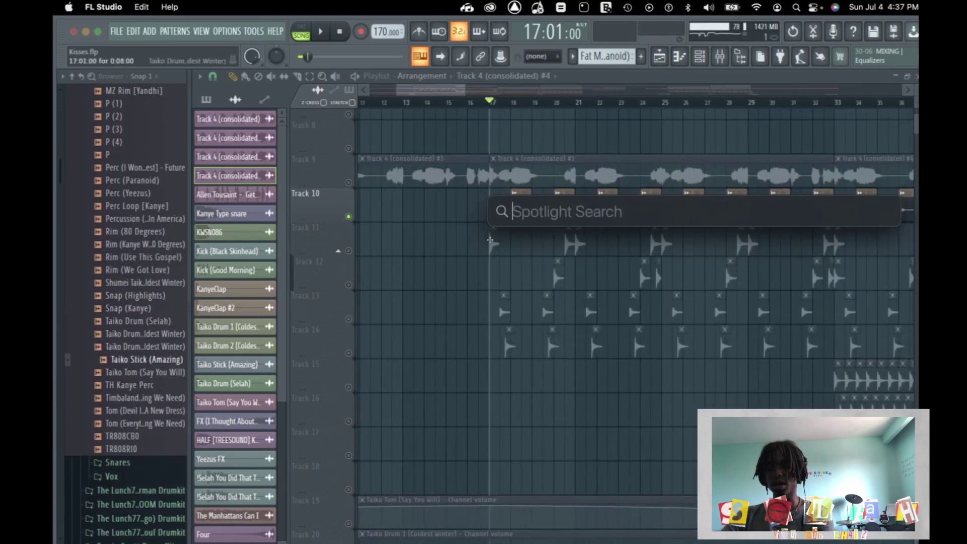
click(490, 239)
scroll(490, 240, right, 3)
click(349, 250)
scroll(372, 295, down, 3)
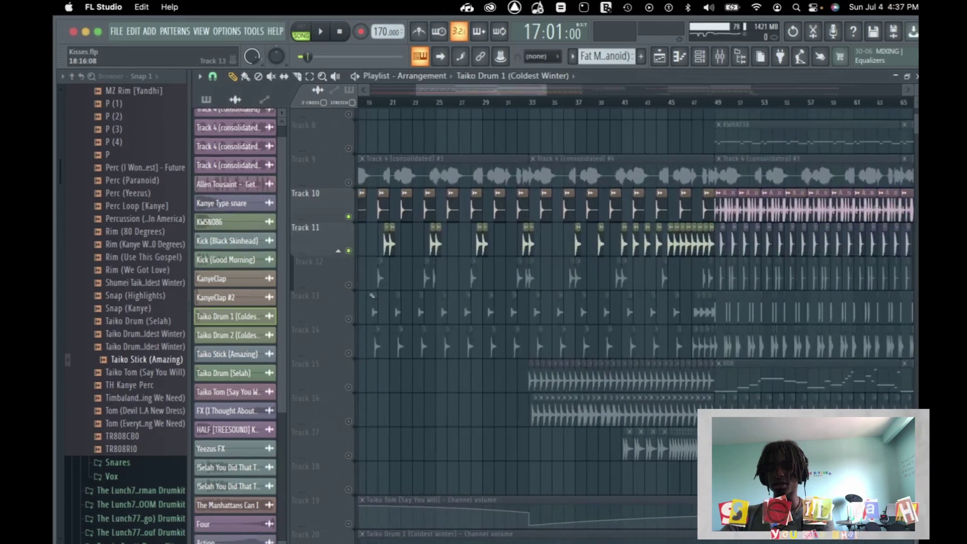
scroll(371, 295, up, 2)
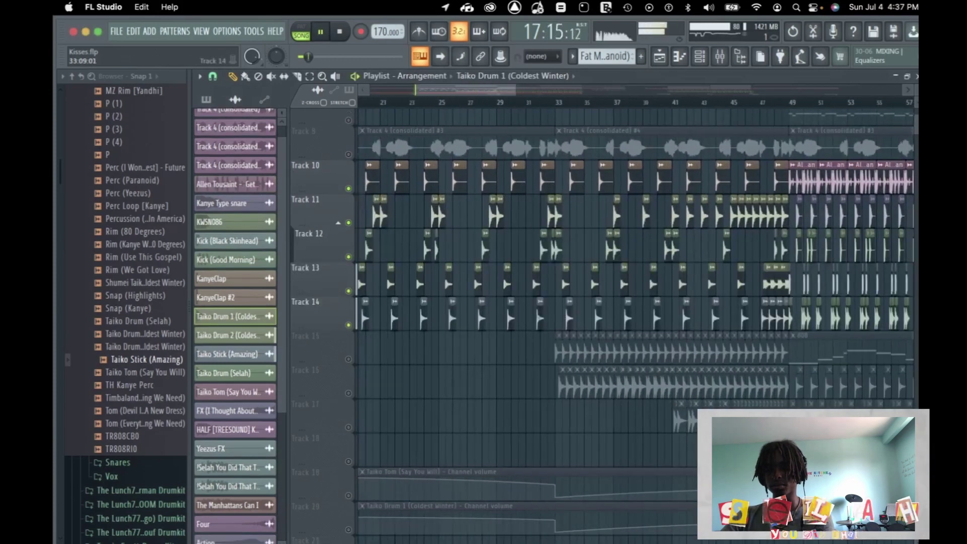
scroll(539, 317, left, 3)
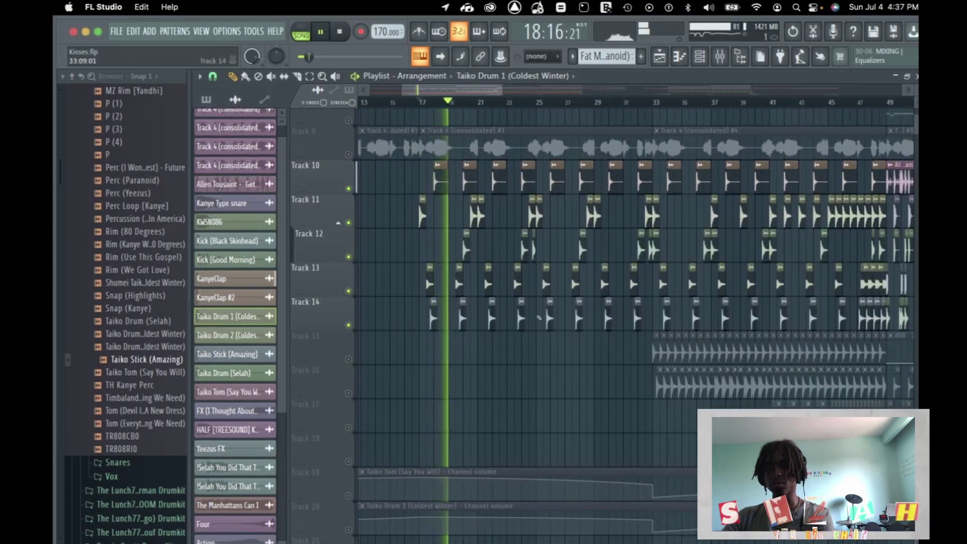
scroll(539, 317, up, 3)
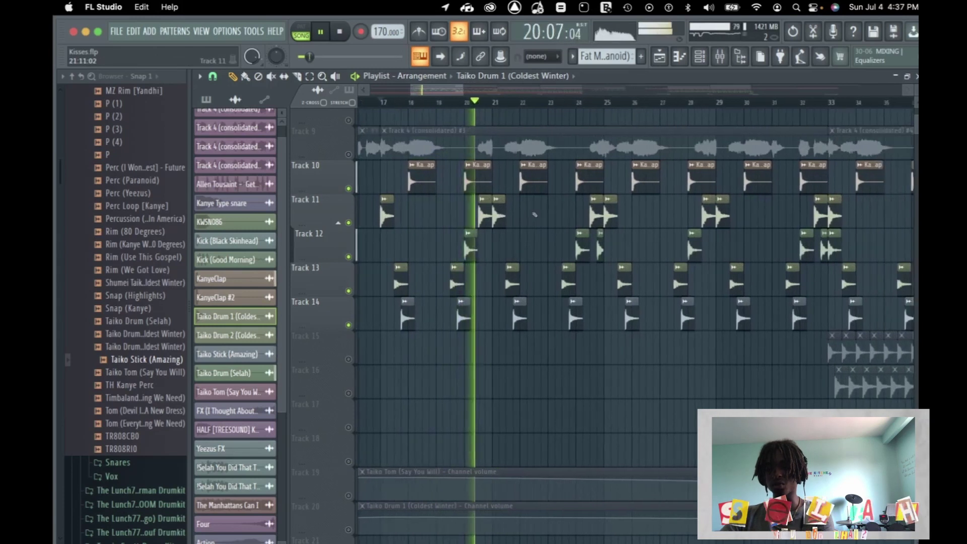
- Check the channel settings of the KanyeClap sample on track 10 while the drums keep playing
double_click(534, 177)
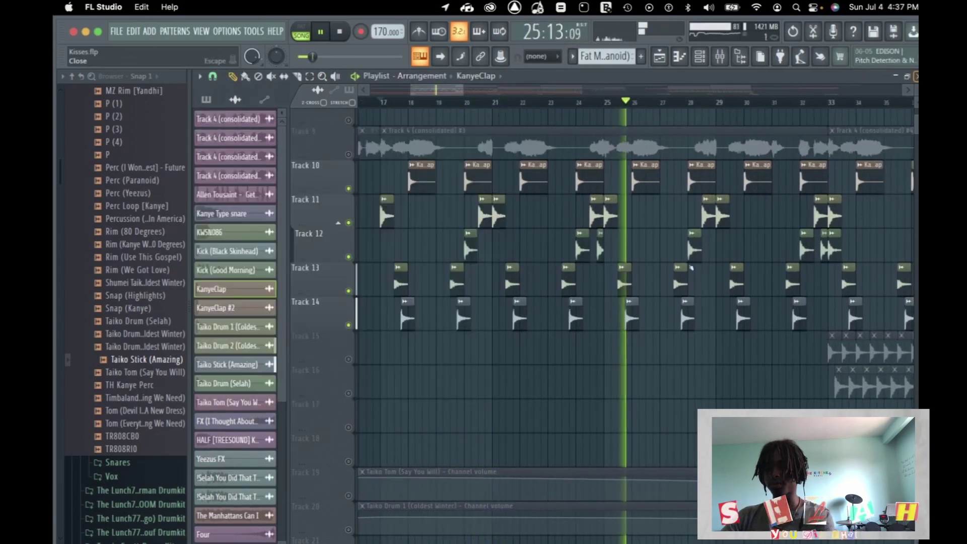
scroll(691, 268, down, 3)
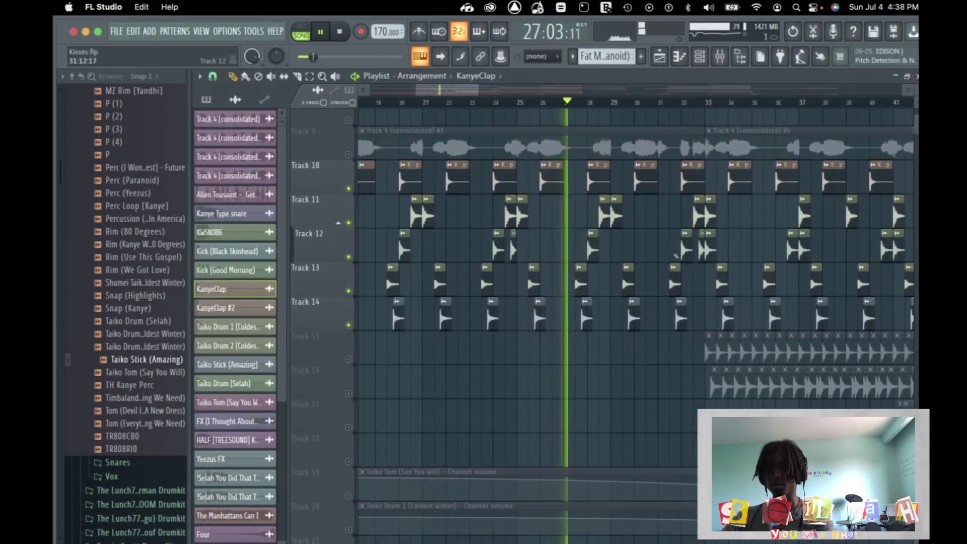
scroll(677, 255, down, 3)
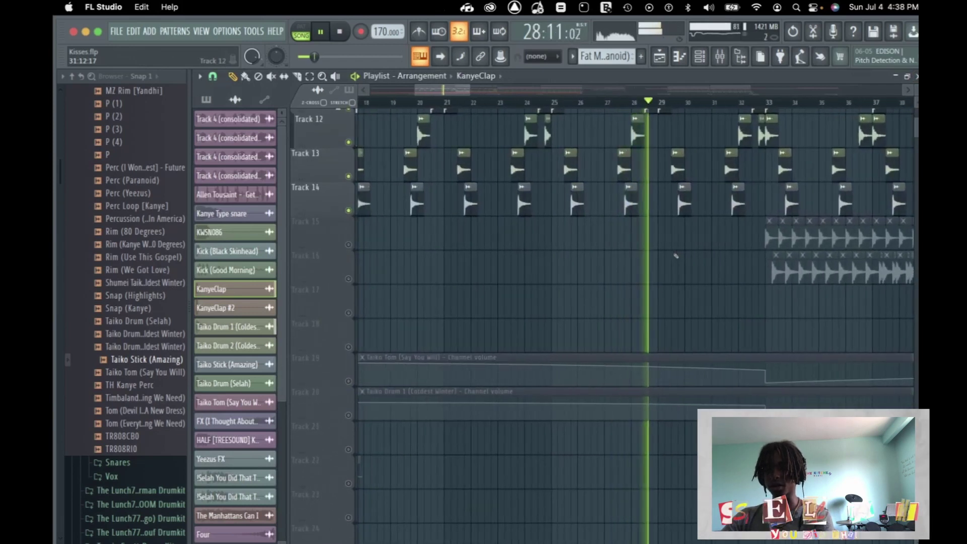
- Unmute the Taiko Tom and Taiko Drum 1 channel volume automation on tracks 19 and 20
scroll(676, 255, up, 3)
click(348, 465)
click(348, 500)
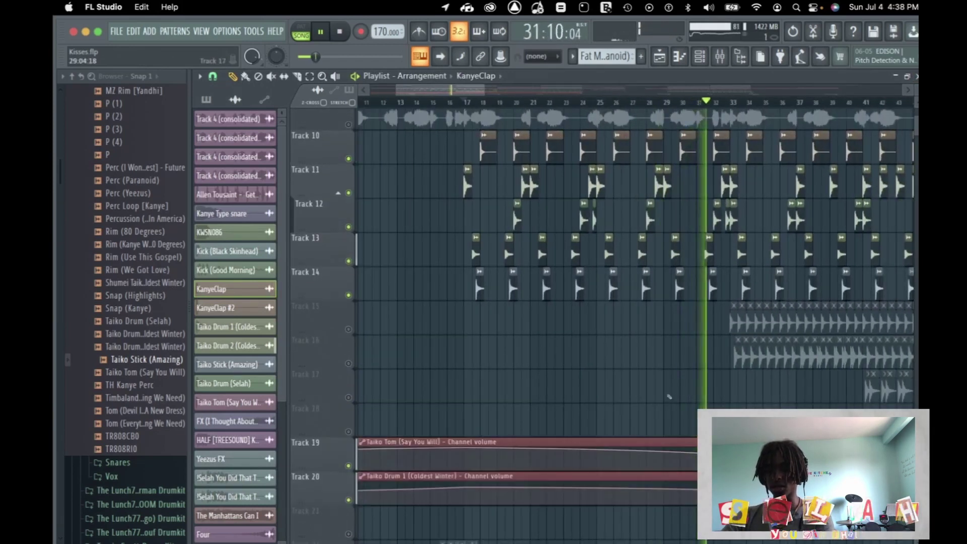
scroll(730, 389, down, 1)
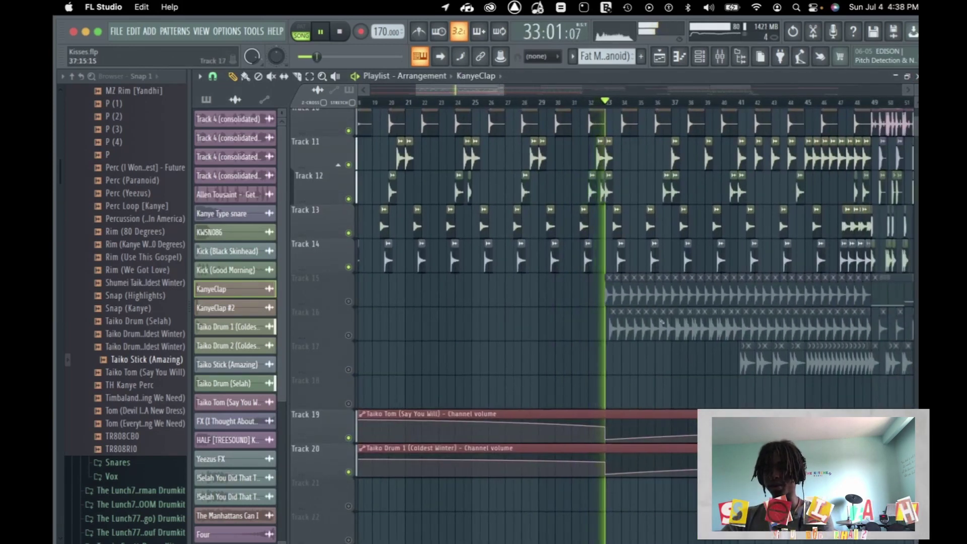
- Stop playback and select the clips on tracks 15 to 17 in the section from bar 33
key(space)
scroll(589, 346, up, 2)
drag(566, 349, 856, 416)
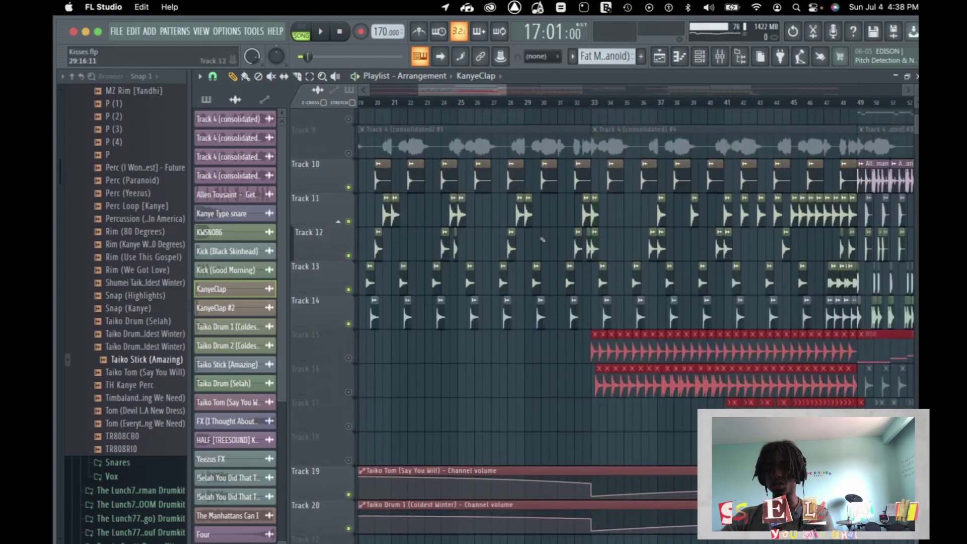
- End the solo of the drum tracks and listen to the drums together with the melodic parts from bar 17
scroll(543, 239, left, 3)
scroll(542, 239, up, 1)
right_click(348, 215)
key(space)
scroll(462, 290, up, 5)
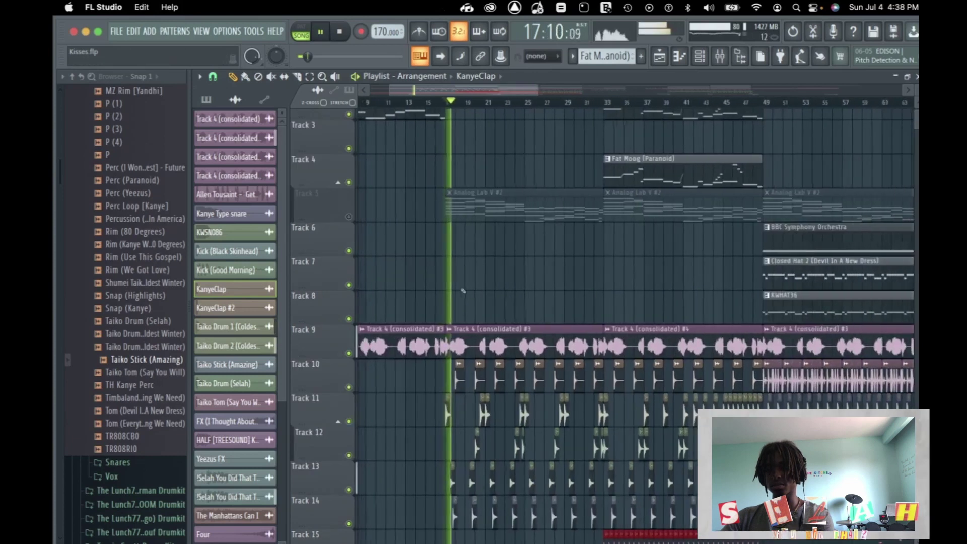
scroll(462, 290, down, 3)
scroll(463, 291, down, 3)
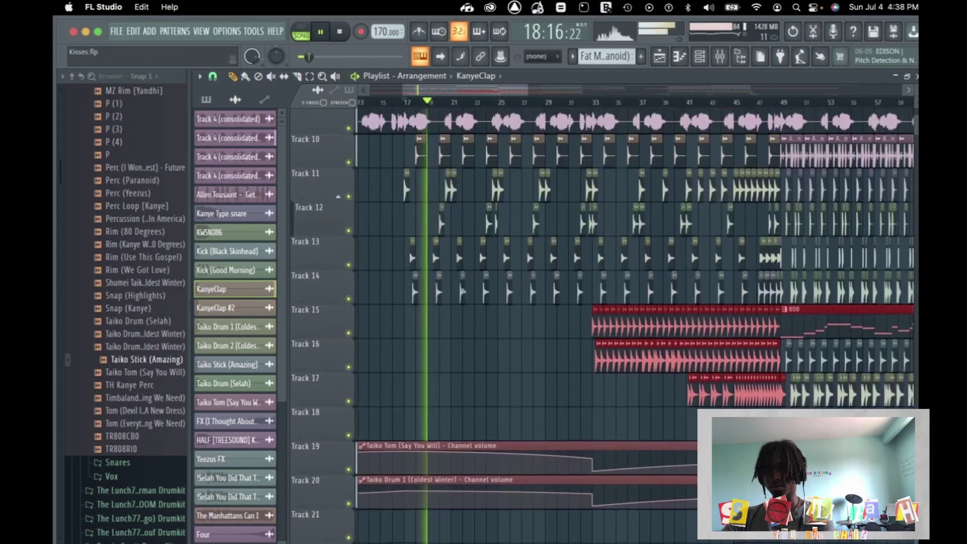
scroll(463, 291, up, 6)
scroll(463, 291, up, 1)
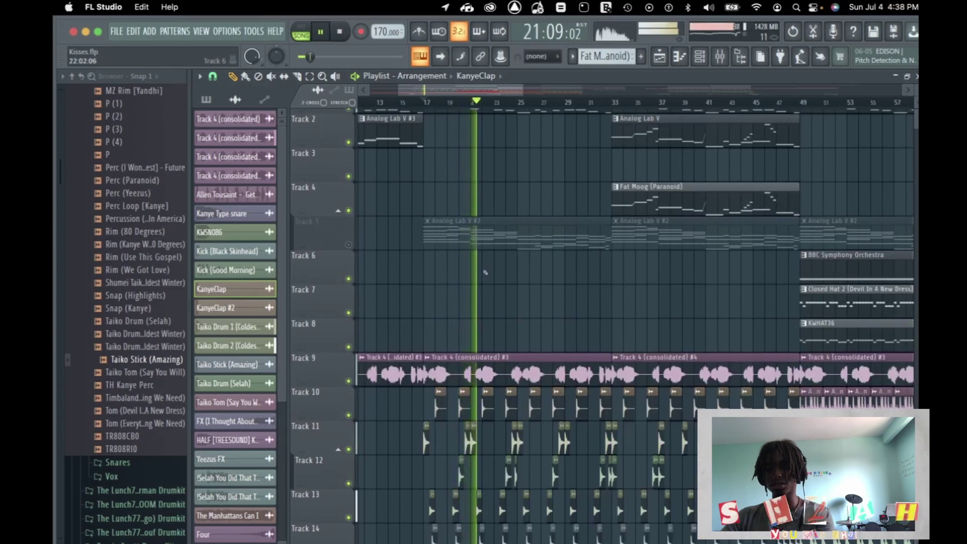
scroll(582, 312, down, 5)
scroll(583, 312, down, 1)
scroll(645, 312, up, 3)
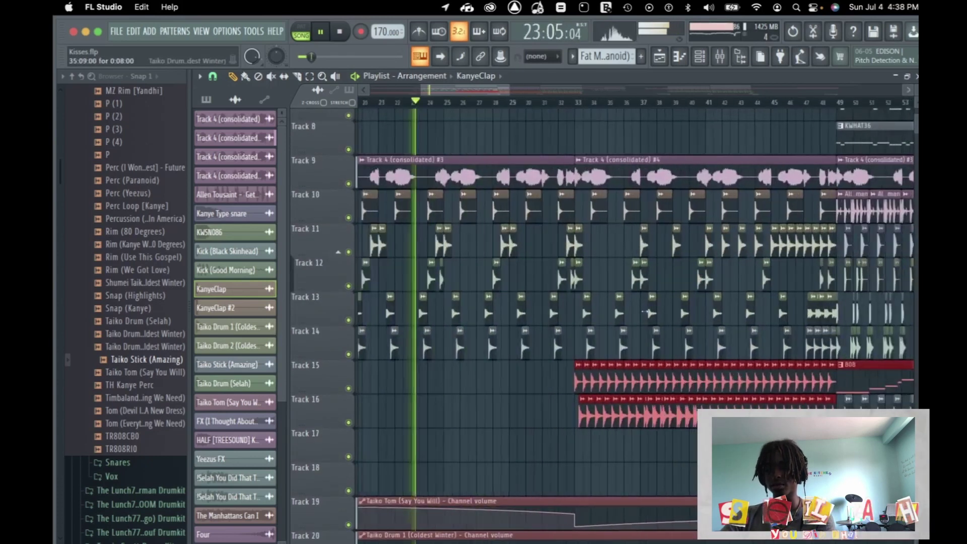
scroll(645, 311, down, 4)
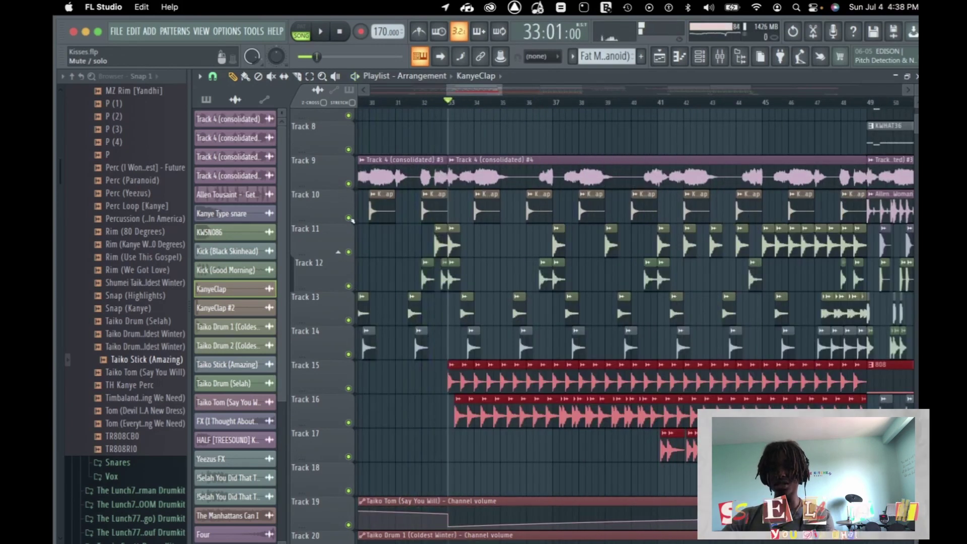
- Solo track 10, enable tracks 11 to 17, 19 and 20 with it, and listen to the drums from bar 33
right_click(348, 217)
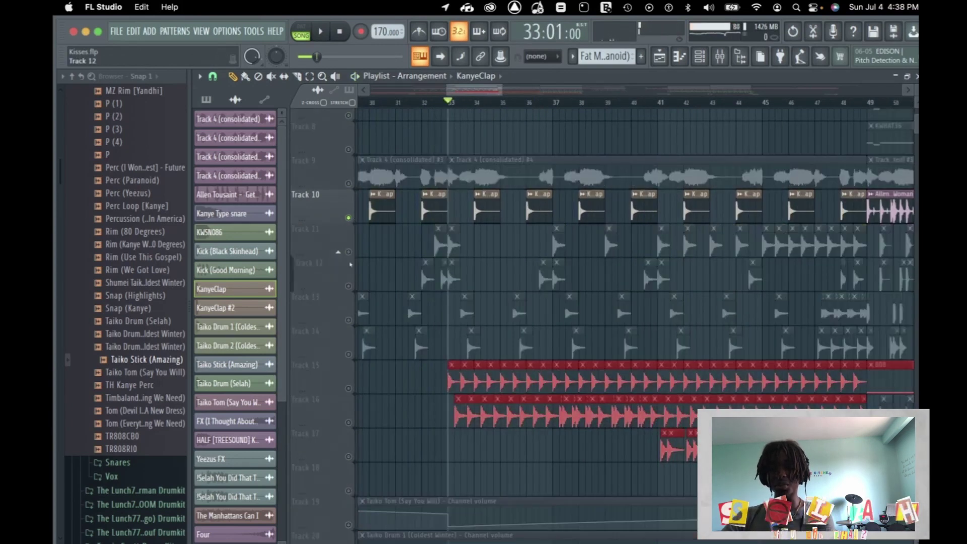
click(348, 251)
click(348, 285)
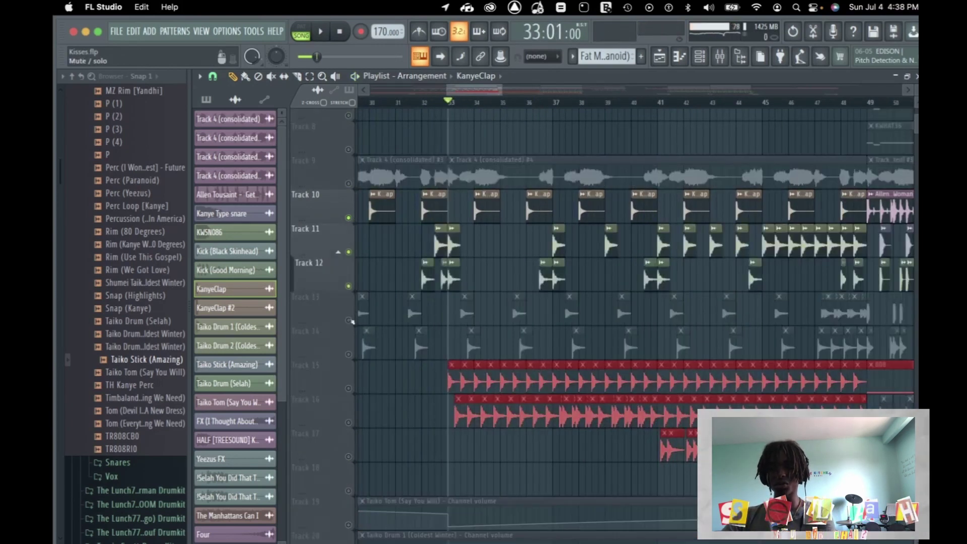
click(348, 320)
click(348, 354)
key(space)
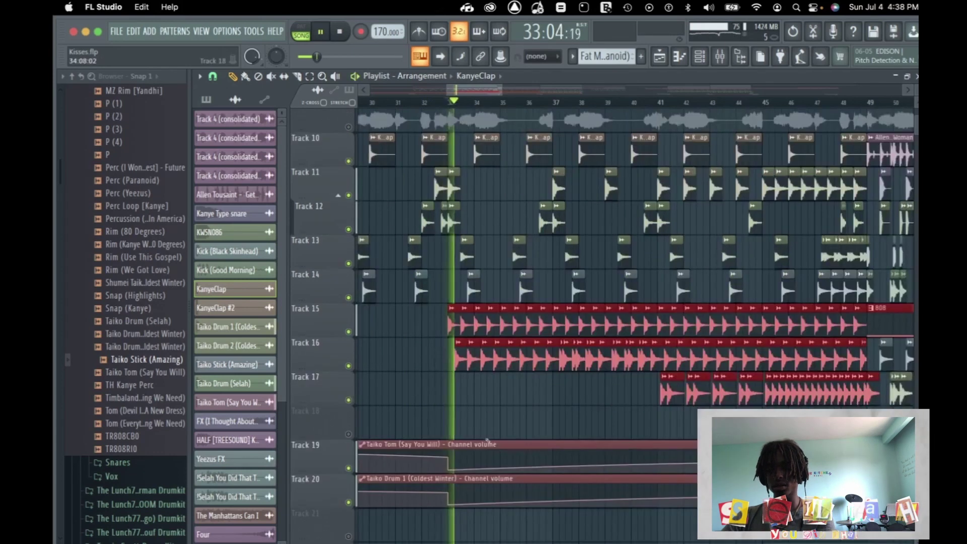
scroll(487, 442, down, 2)
scroll(487, 442, right, 2)
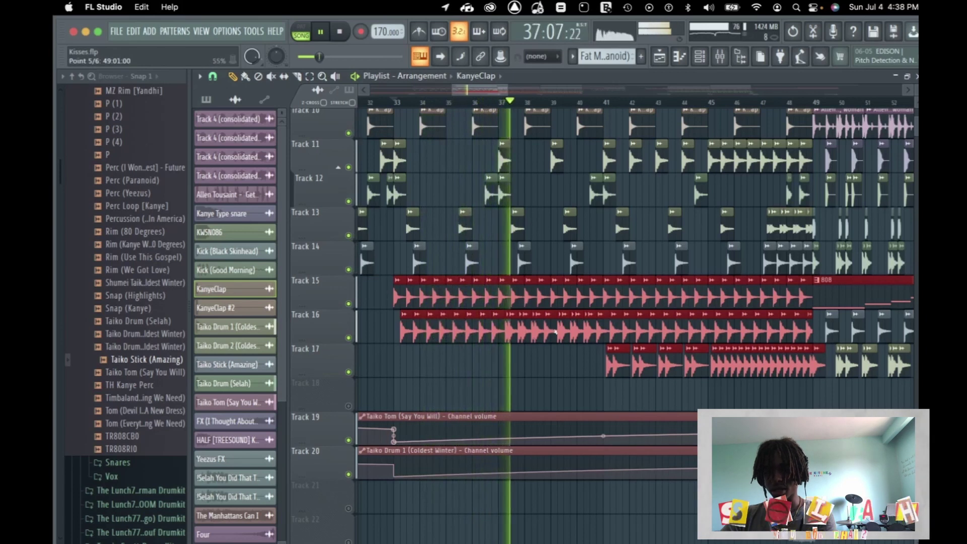
- Inspect the automation options of the Taiko Tom (Say You Will) channel volume, and close the channel settings
key(space)
double_click(436, 290)
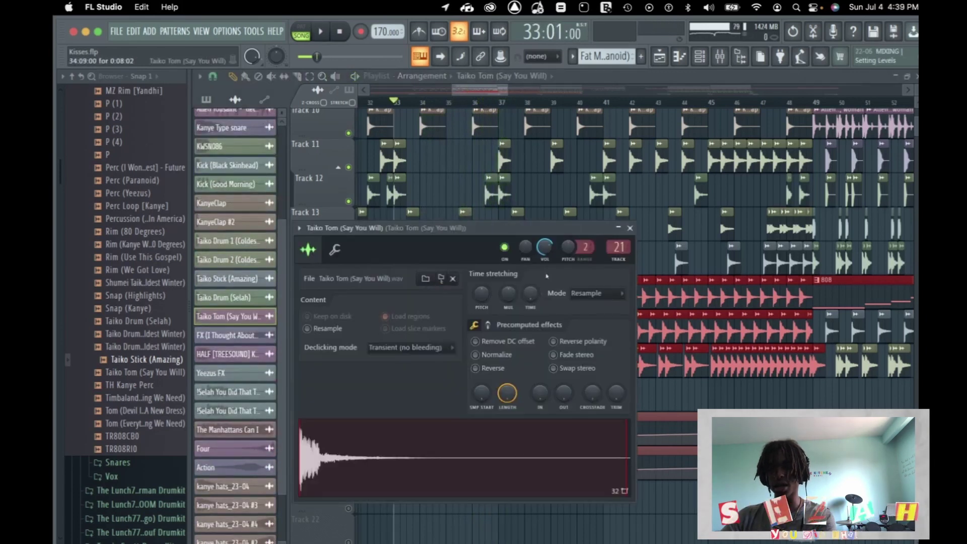
right_click(544, 246)
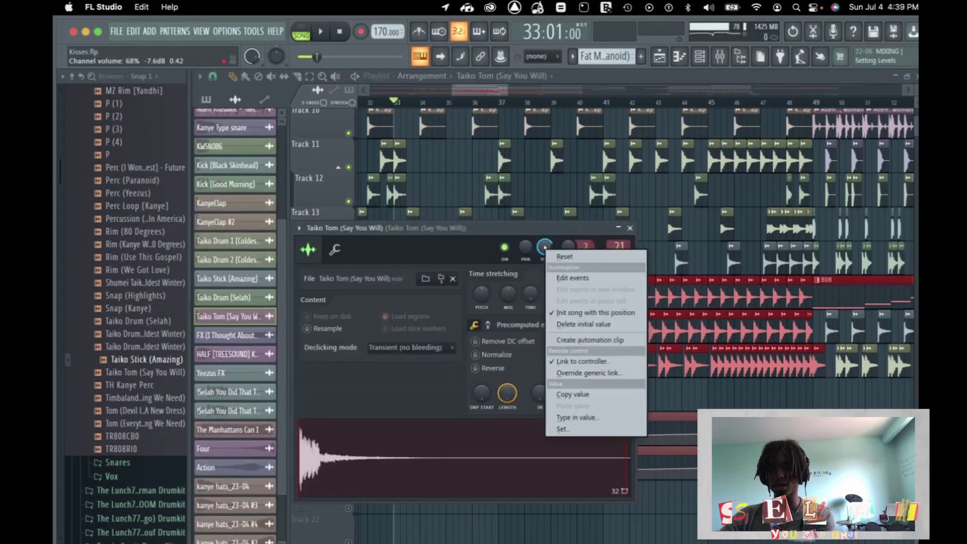
click(629, 228)
click(630, 227)
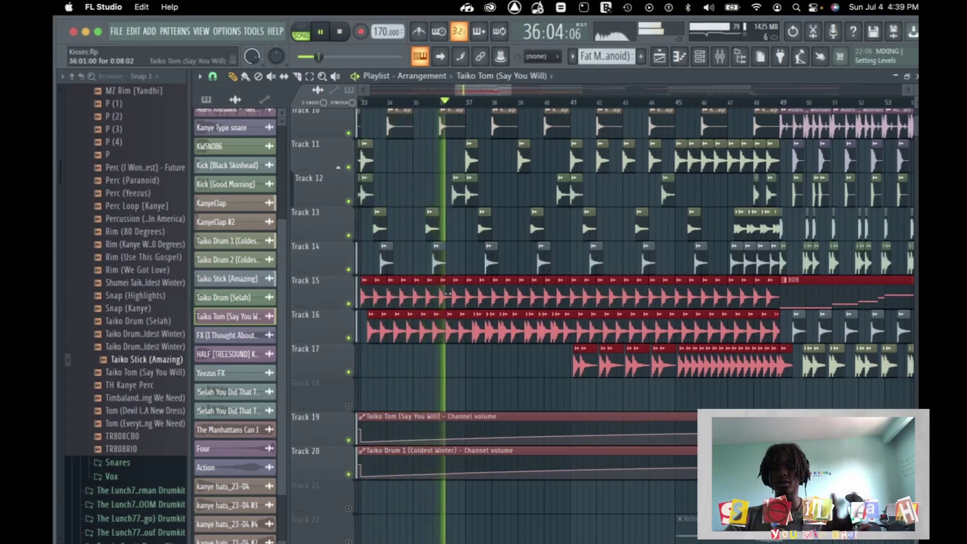
- Listen to the taiko build-up from bar 33 and examine how its clips lead into the drop at bar 49
scroll(512, 331, right, 2)
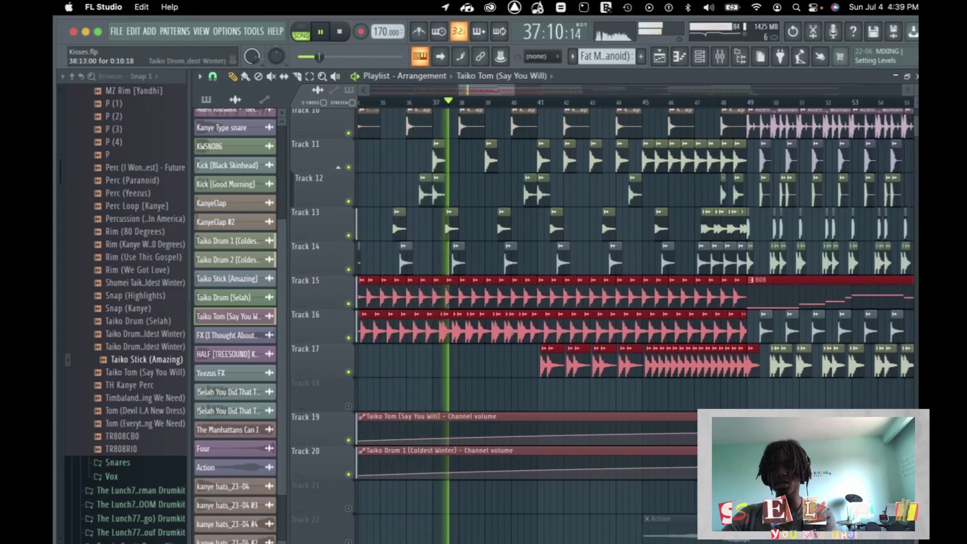
scroll(513, 332, down, 2)
scroll(513, 332, up, 2)
scroll(512, 332, down, 1)
scroll(524, 337, down, 1)
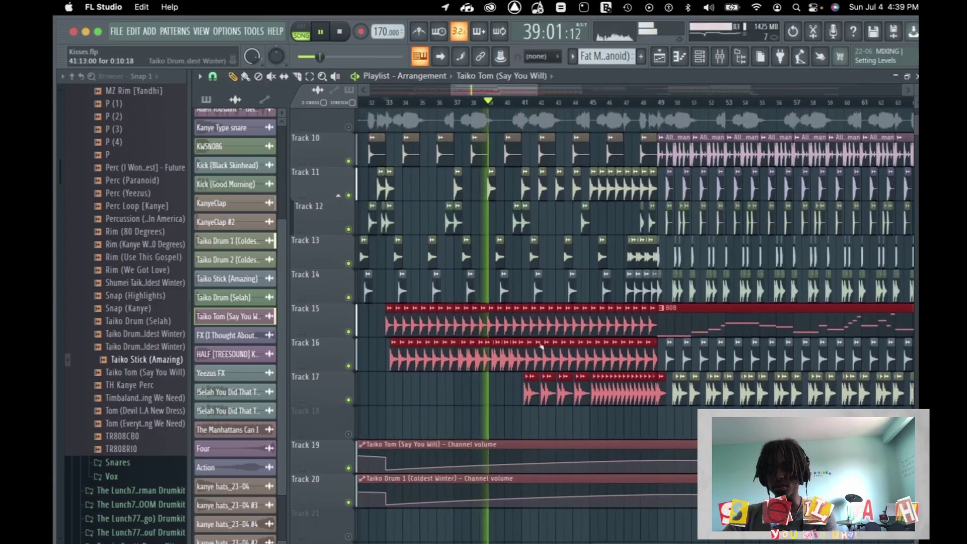
scroll(542, 346, up, 2)
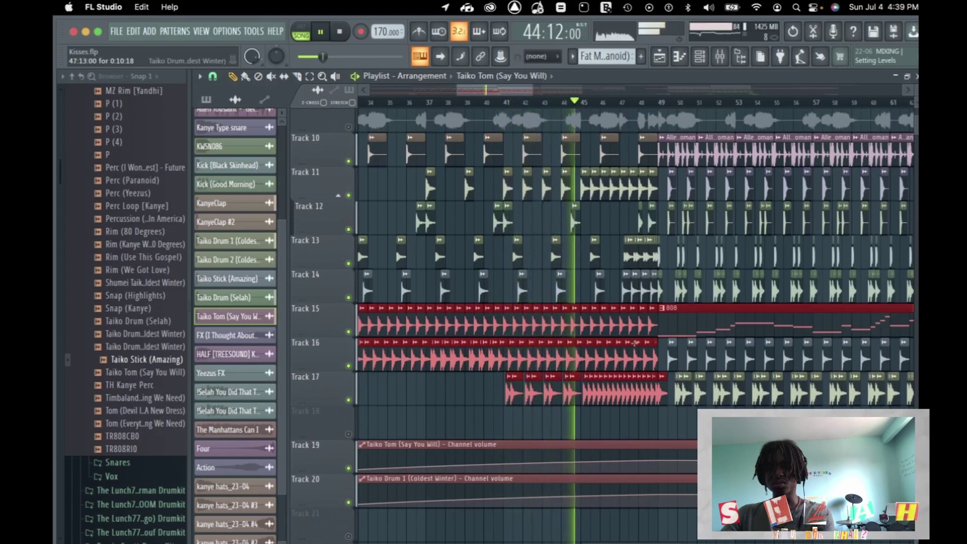
scroll(634, 343, up, 1)
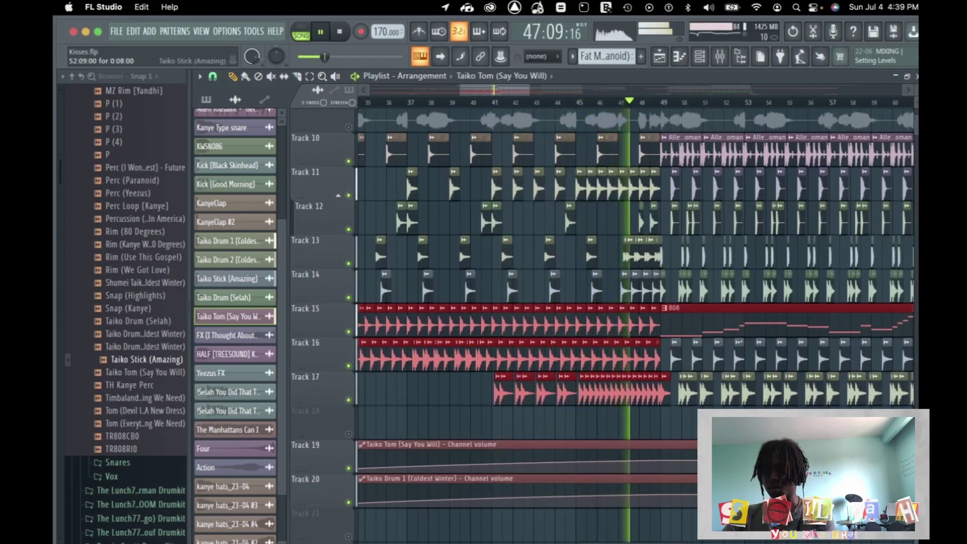
scroll(640, 294, up, 5)
key(space)
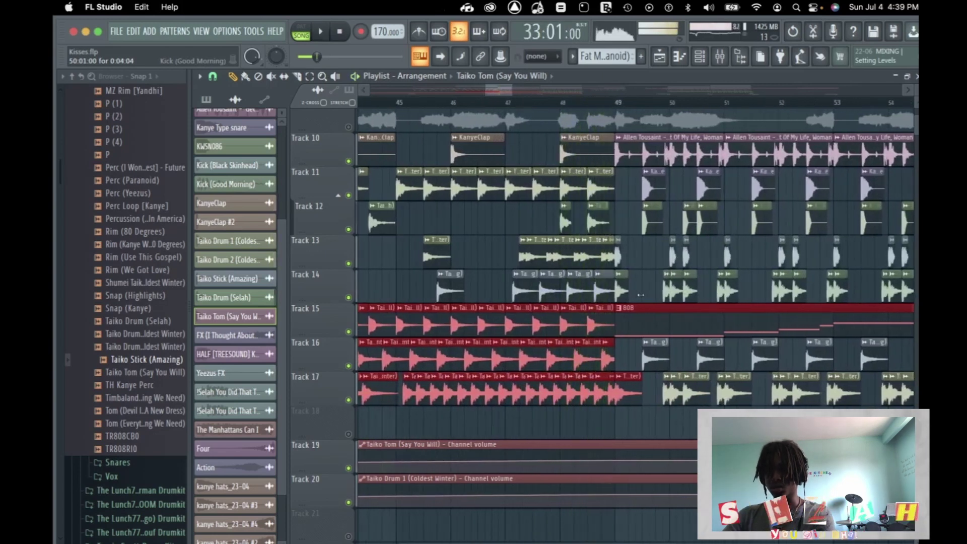
- Enable tracks 22 and 23 together with the soloed drum tracks and look over the clips around bar 49
scroll(641, 294, down, 3)
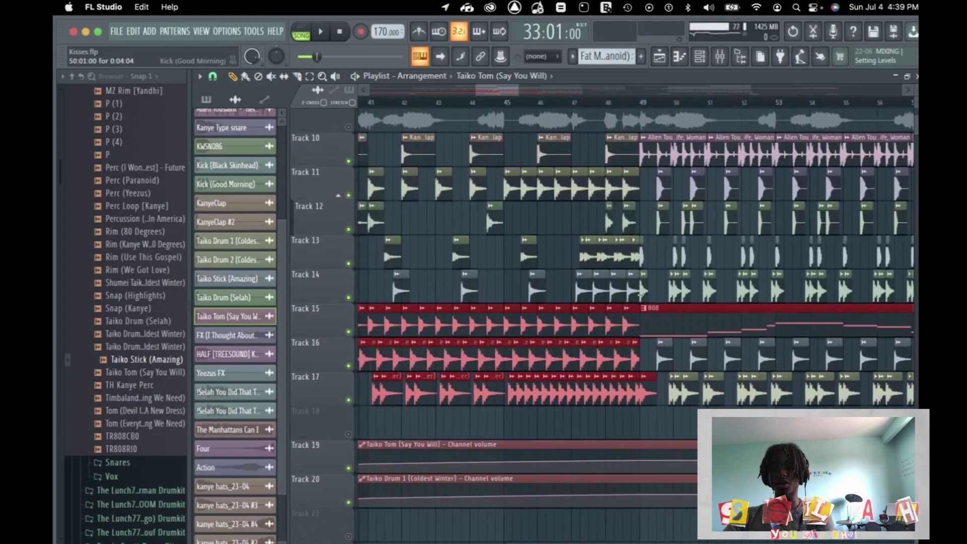
scroll(641, 295, down, 3)
scroll(641, 295, down, 5)
scroll(645, 383, up, 3)
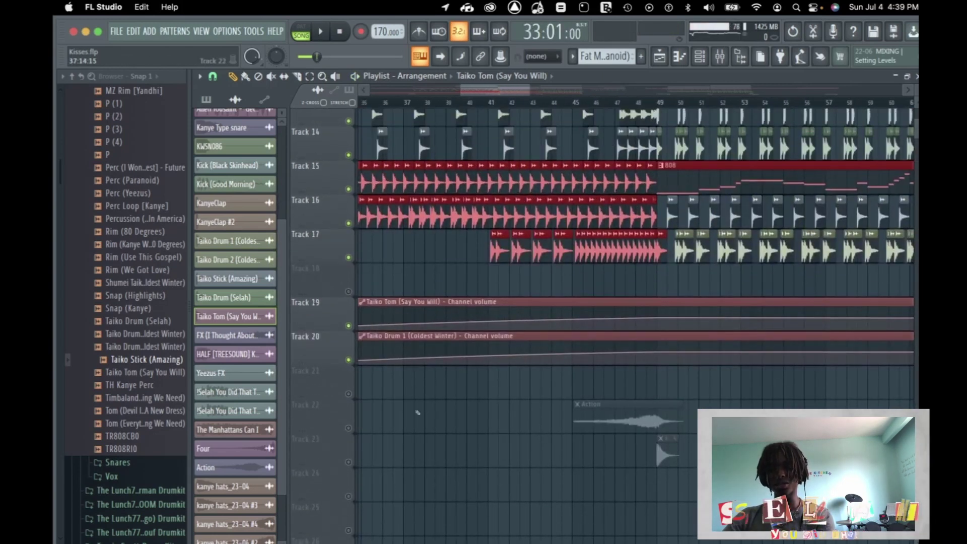
click(349, 427)
scroll(705, 189, up, 12)
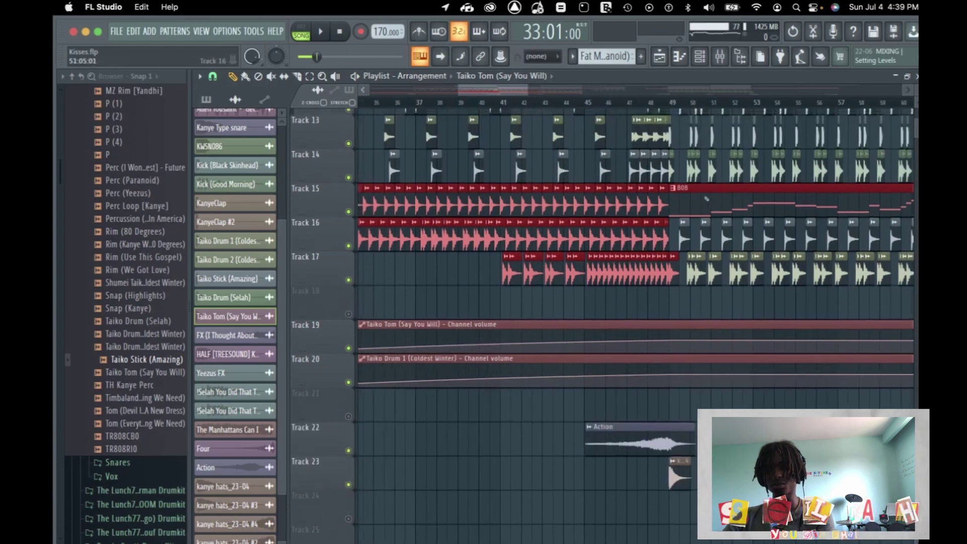
scroll(706, 199, down, 5)
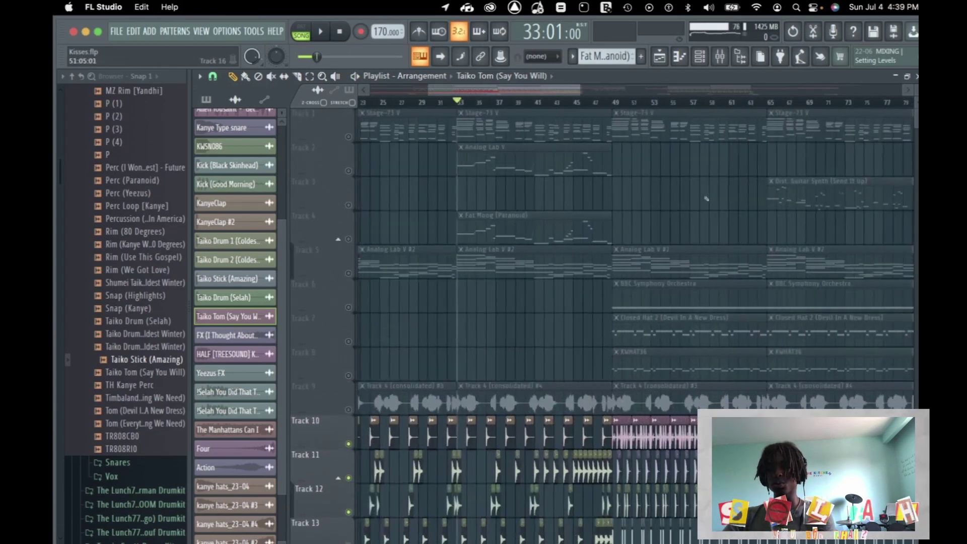
- Solo track 1 and listen to the Stage-73 V keys from bar 49
right_click(348, 136)
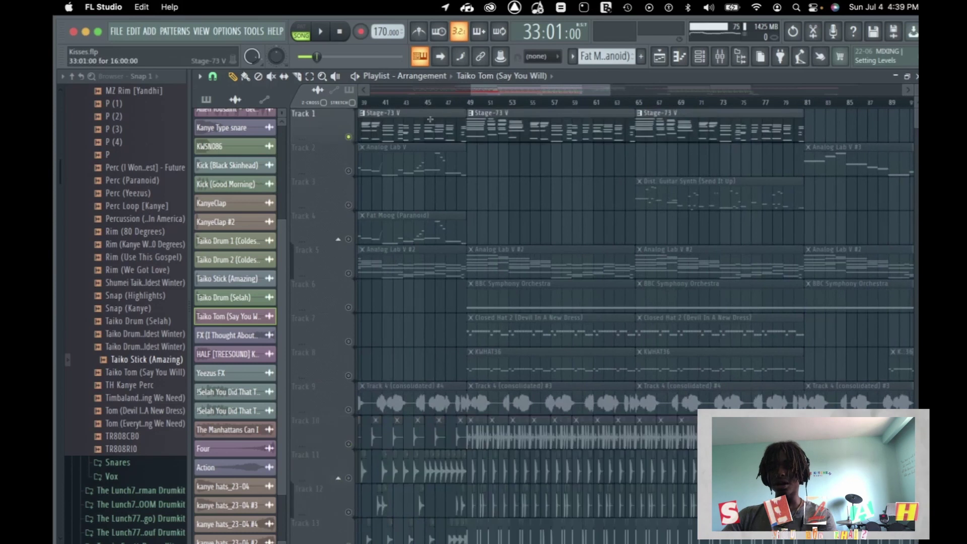
scroll(552, 203, up, 2)
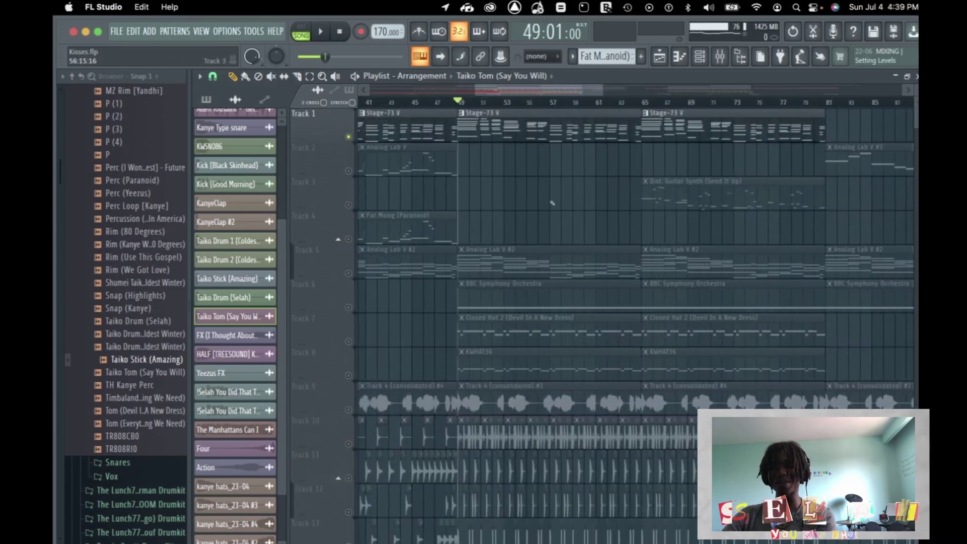
key(space)
scroll(564, 234, right, 2)
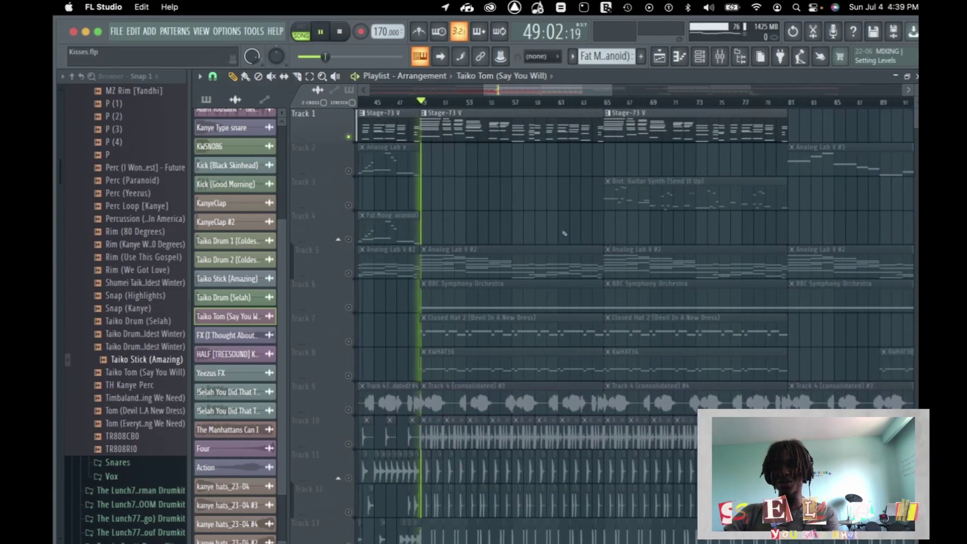
scroll(563, 233, left, 1)
key(space)
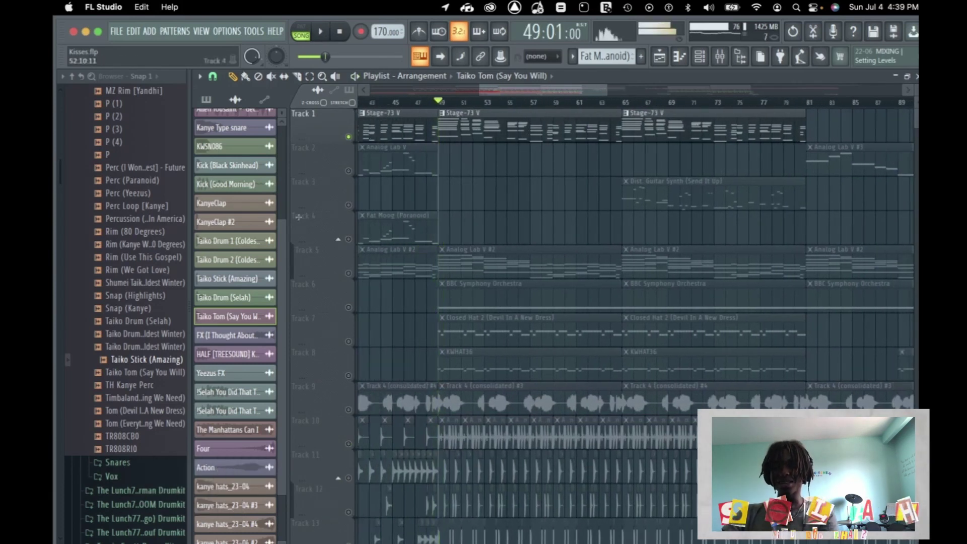
- Solo track 5 and listen to the Analog Lab V #2 part from bar 49
right_click(348, 273)
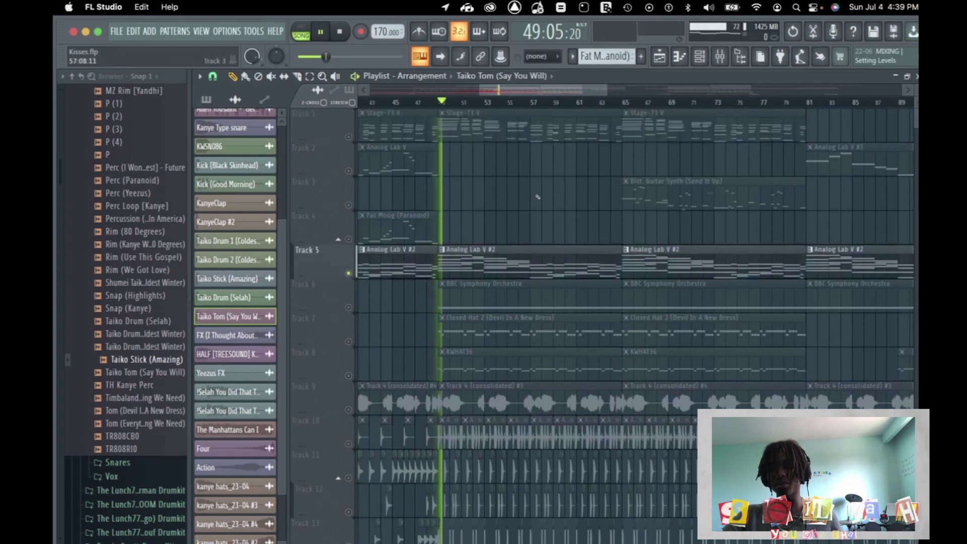
key(space)
scroll(538, 197, down, 5)
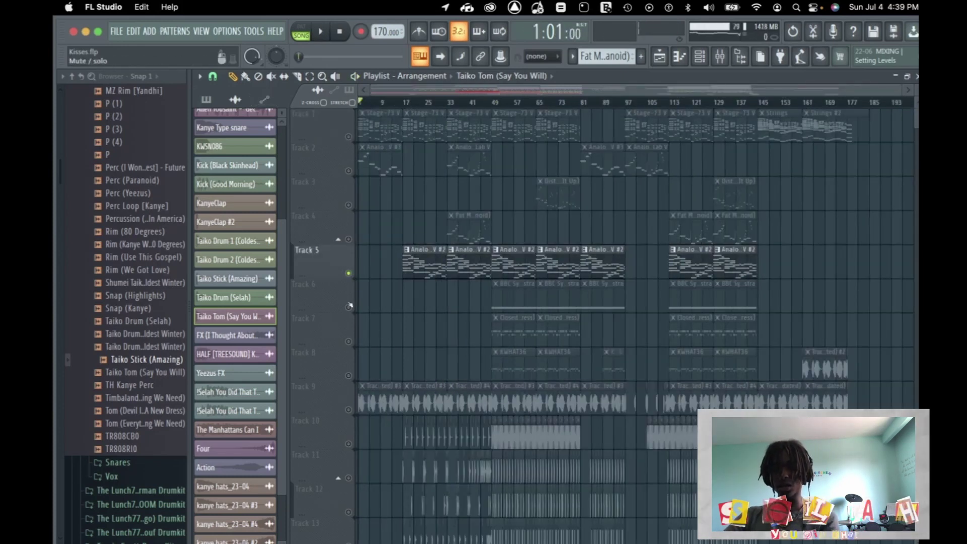
- Consolidate track 5 into a single audio clip and play the arrangement from bar 17
right_click(320, 262)
click(312, 262)
right_click(312, 261)
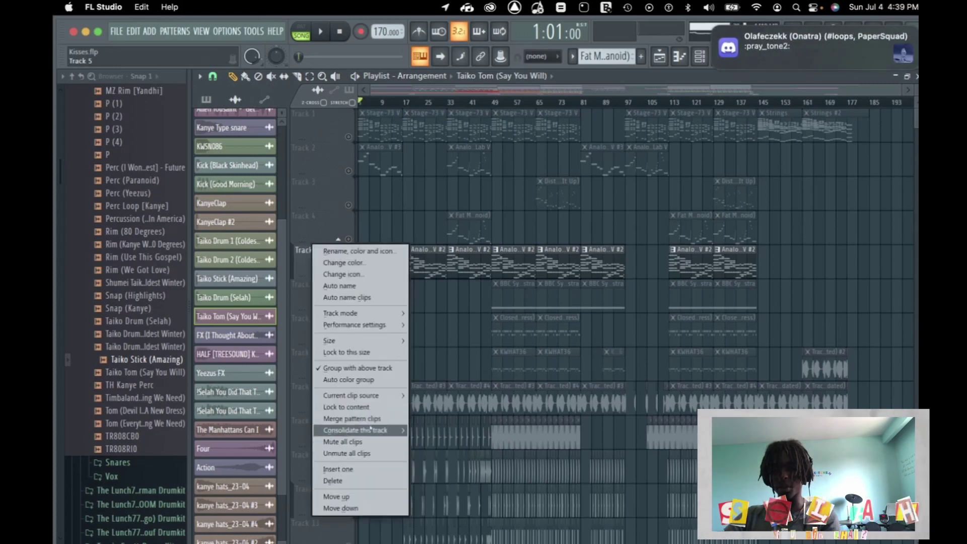
click(450, 435)
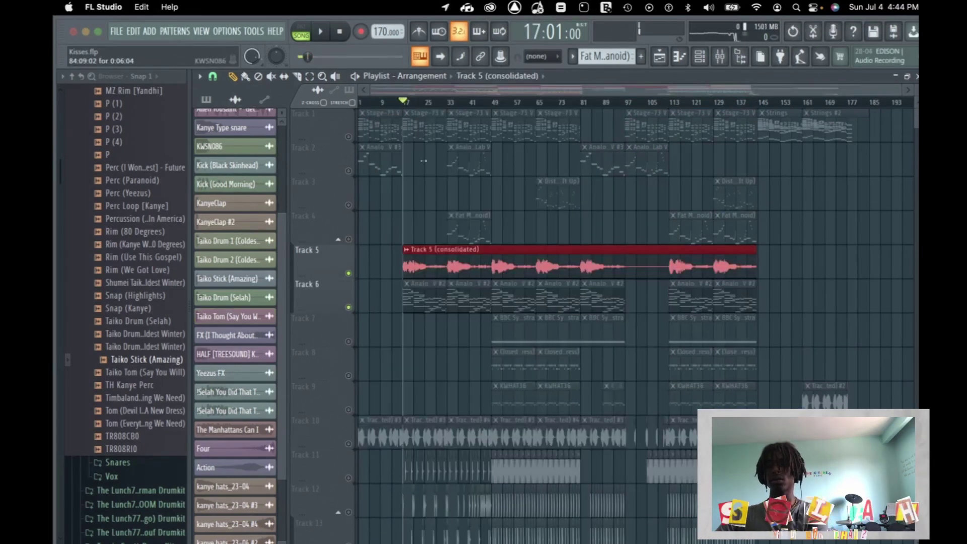
scroll(377, 278, up, 2)
key(space)
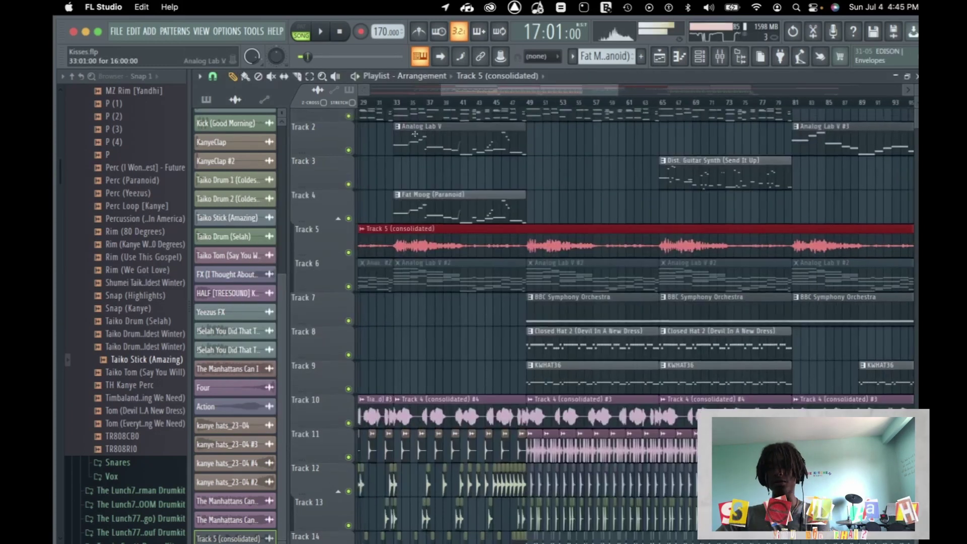
- Solo track 1, enable the consolidated track 5 with it, and listen to both from bar 49
right_click(348, 137)
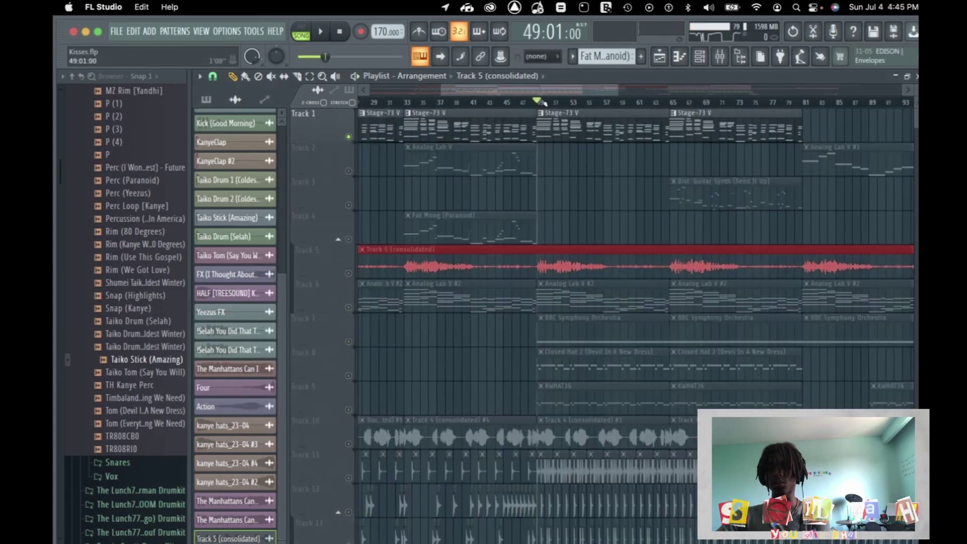
key(space)
scroll(571, 158, up, 2)
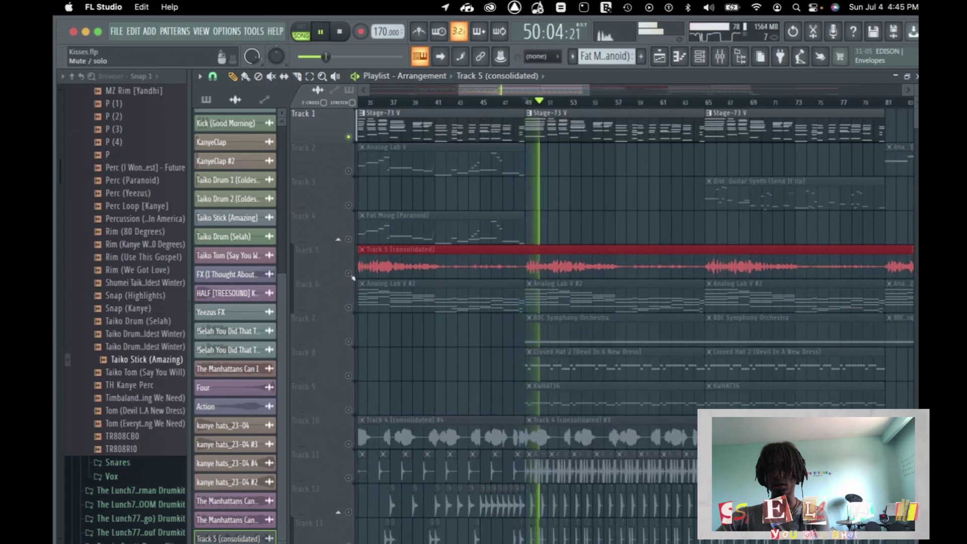
click(348, 273)
scroll(367, 277, left, 5)
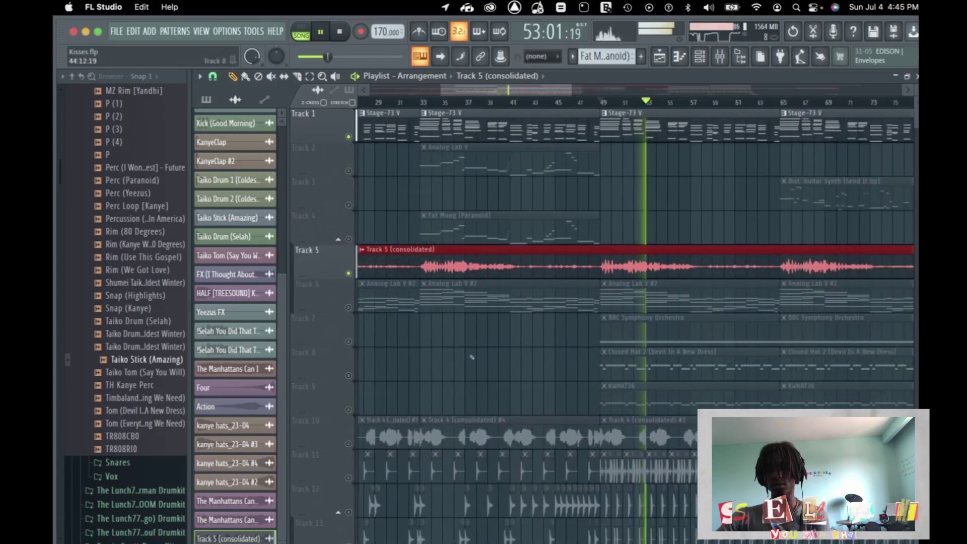
- Enable the BBC Symphony Orchestra part on track 7 and listen to it with tracks 1 and 5 from bar 49
key(space)
click(348, 342)
key(space)
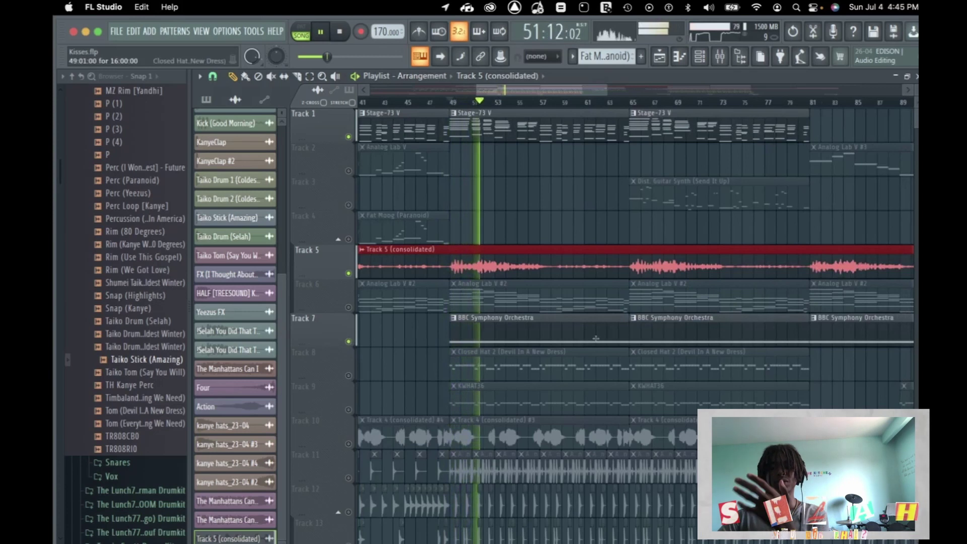
key(space)
- Inspect the BBC Symphony Orchestra track in the mixer during playback, and return to the playlist
click(704, 57)
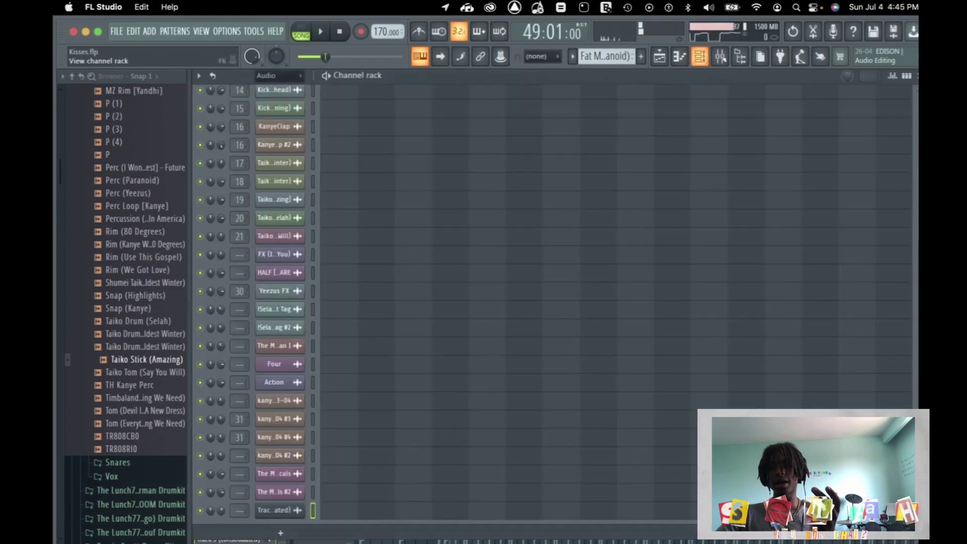
click(720, 57)
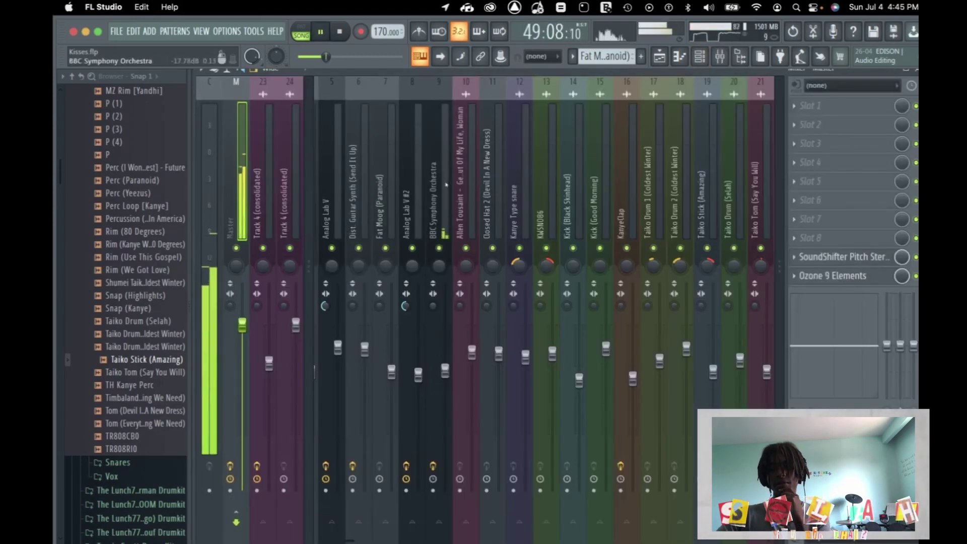
click(439, 201)
key(F6)
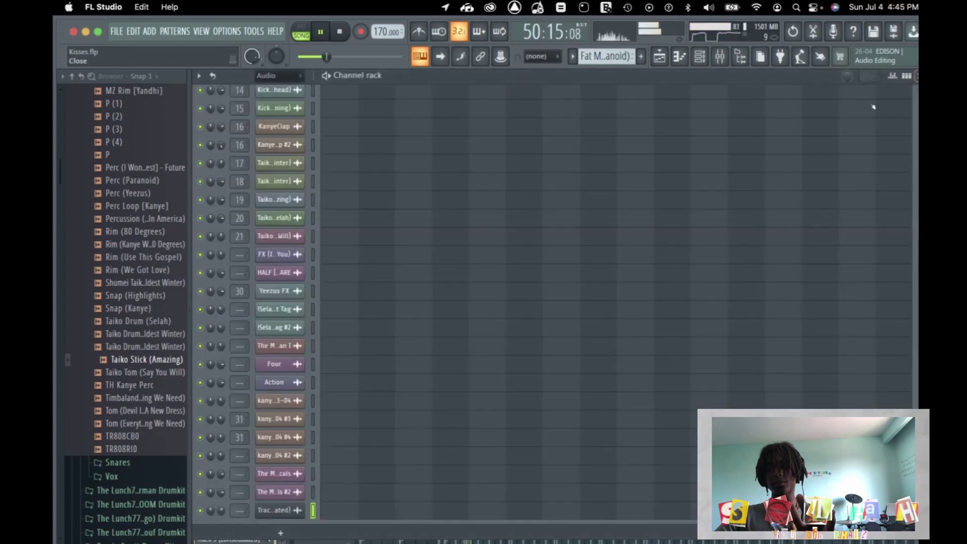
key(F5)
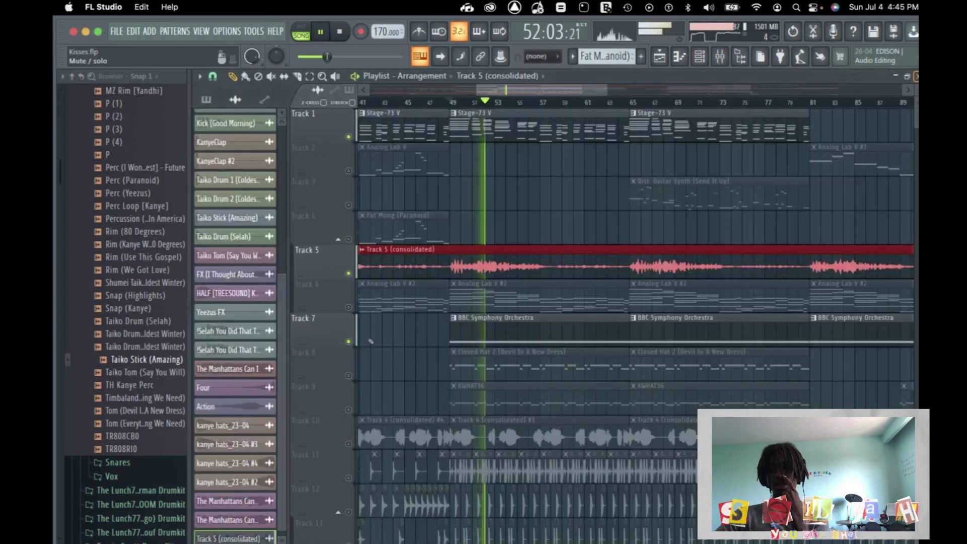
- Enable track 3 for playback from bar 65 and inspect the Dist. Guitar Synth (Send It Up) channel settings
key(space)
scroll(501, 352, right, 4)
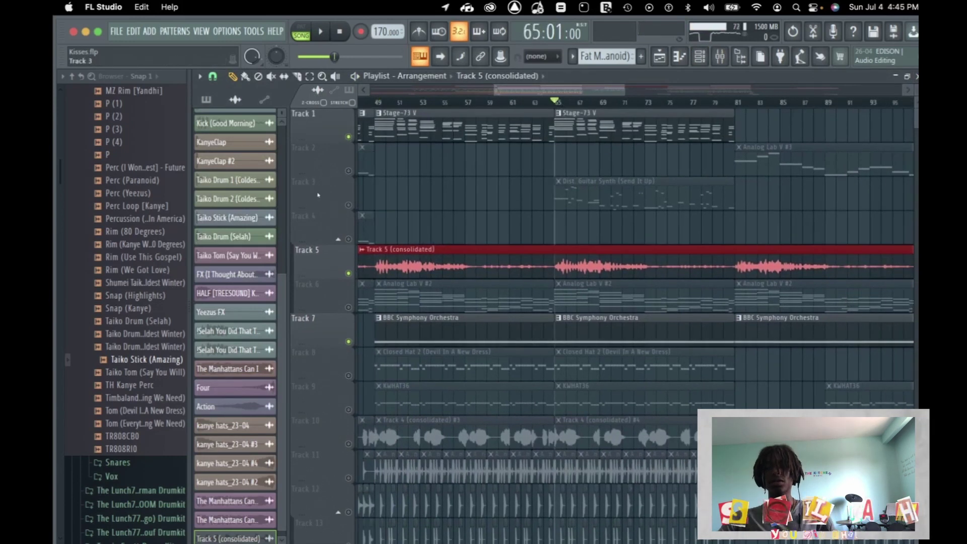
click(349, 204)
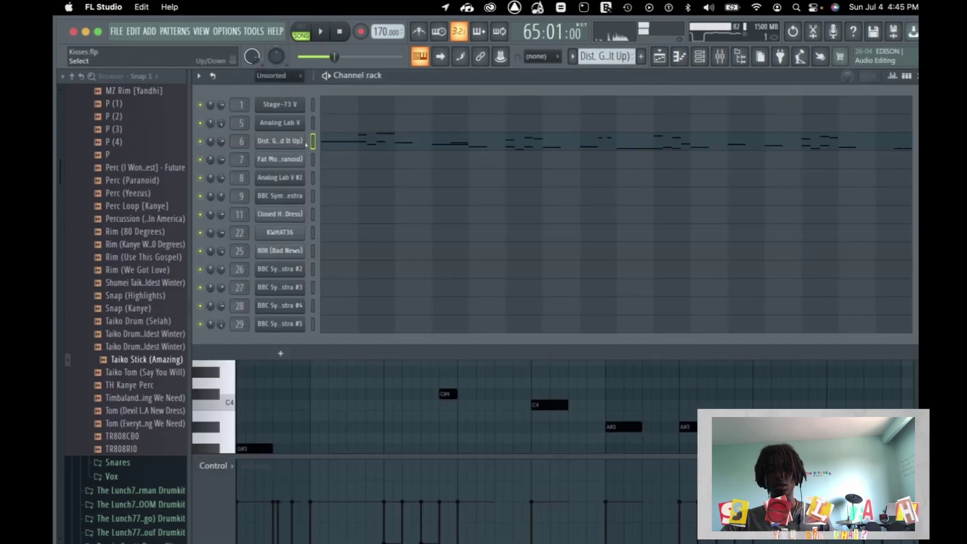
click(284, 142)
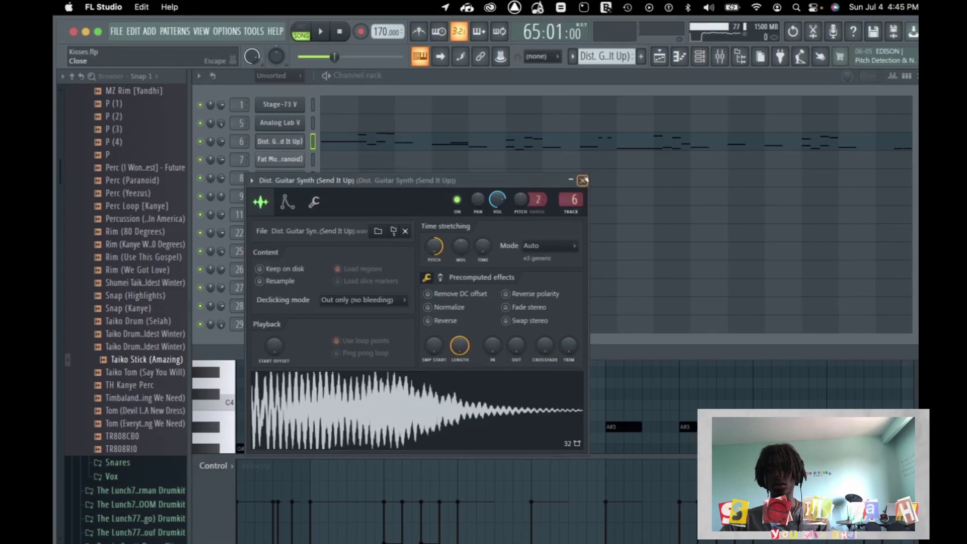
click(583, 181)
- Examine the notes of the Dist. Guitar Synth (Send It Up) pattern in the piano roll
key(F7)
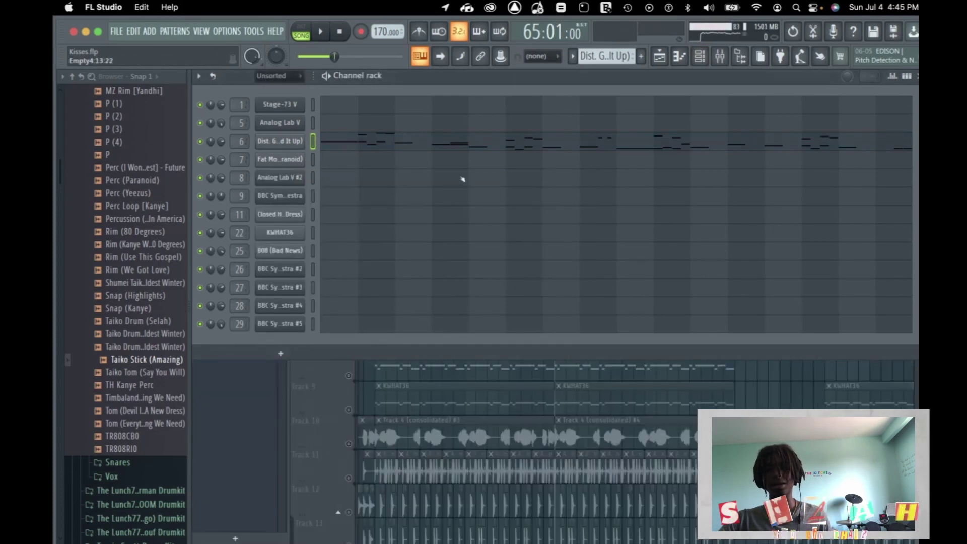
key(F7)
scroll(637, 398, down, 4)
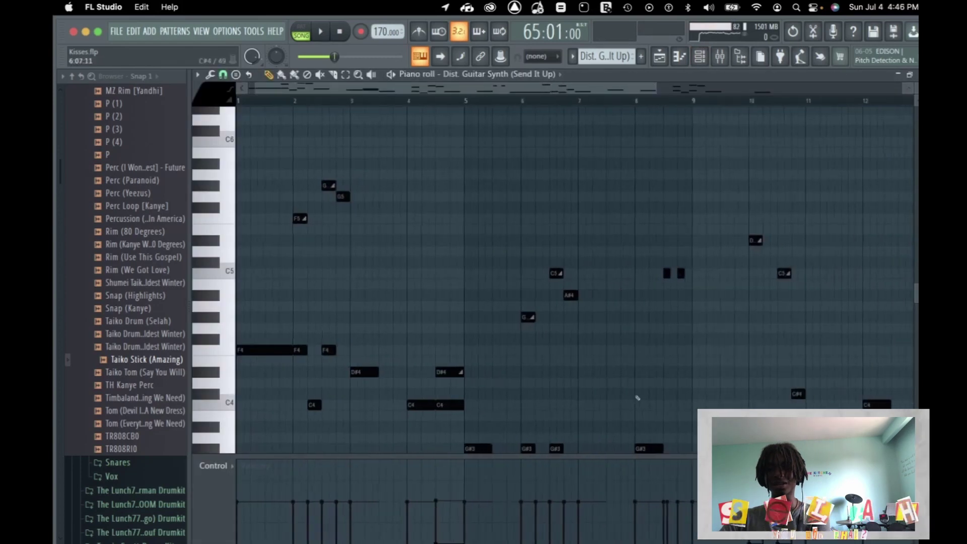
scroll(637, 398, down, 5)
scroll(637, 397, up, 5)
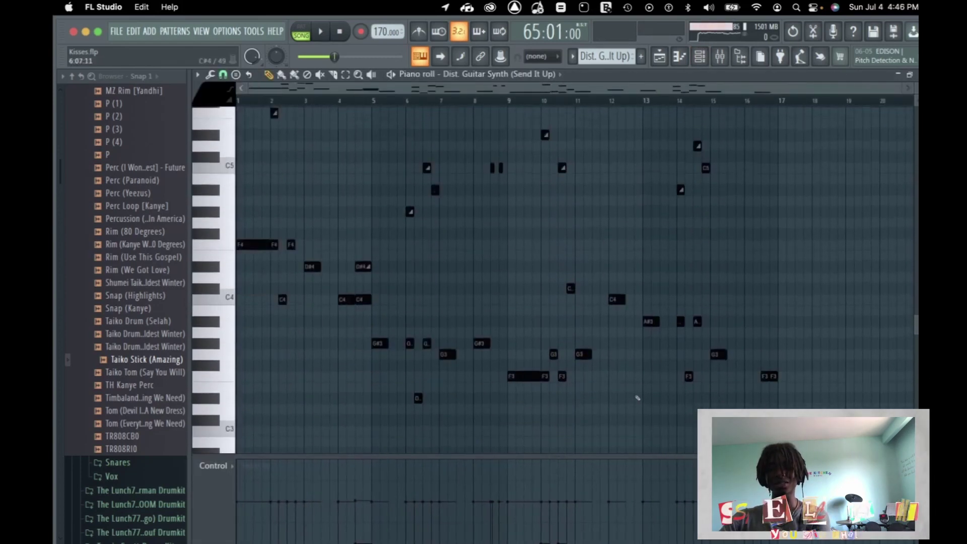
drag(915, 88, 916, 83)
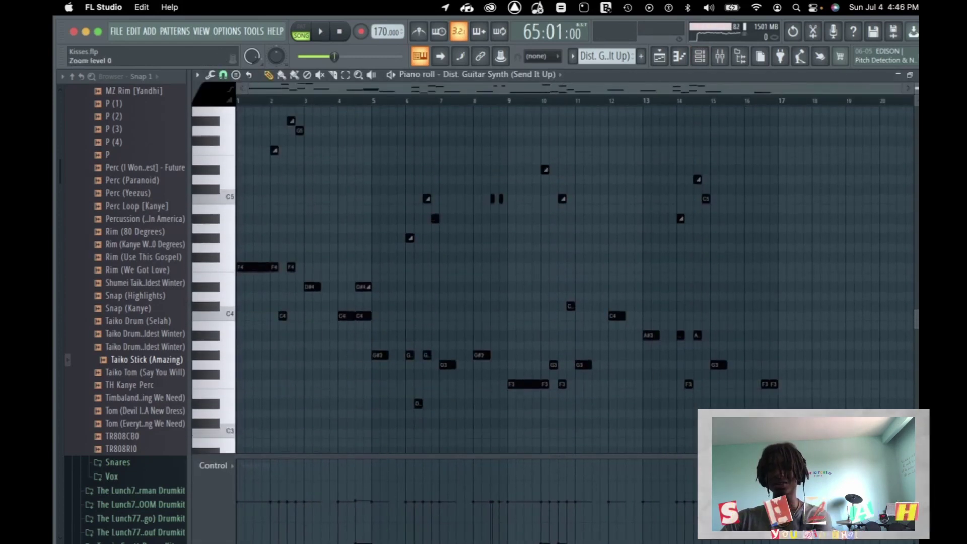
- Listen to the distorted guitar melody from bar 65 while following its regular and slide notes in the piano roll
key(space)
scroll(505, 280, up, 1)
scroll(268, 300, up, 4)
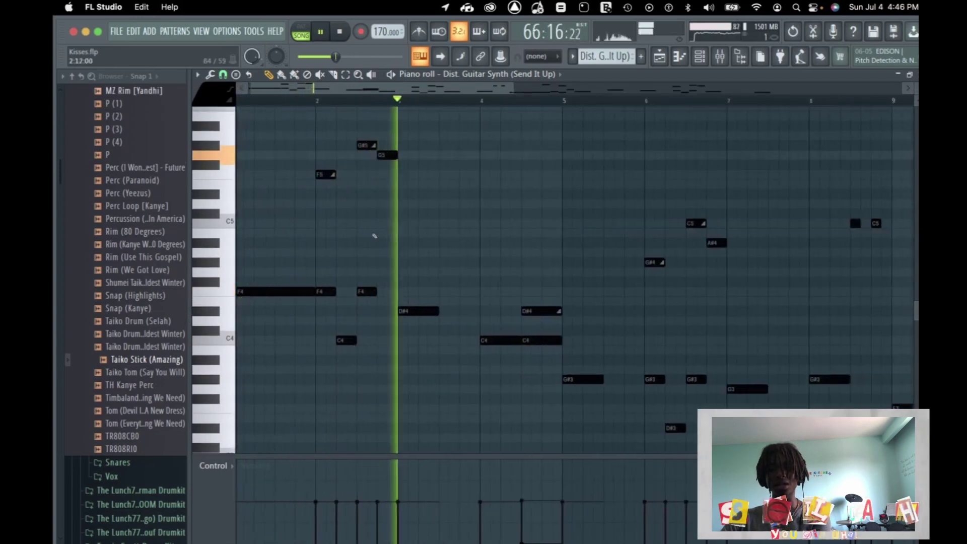
scroll(528, 309, down, 2)
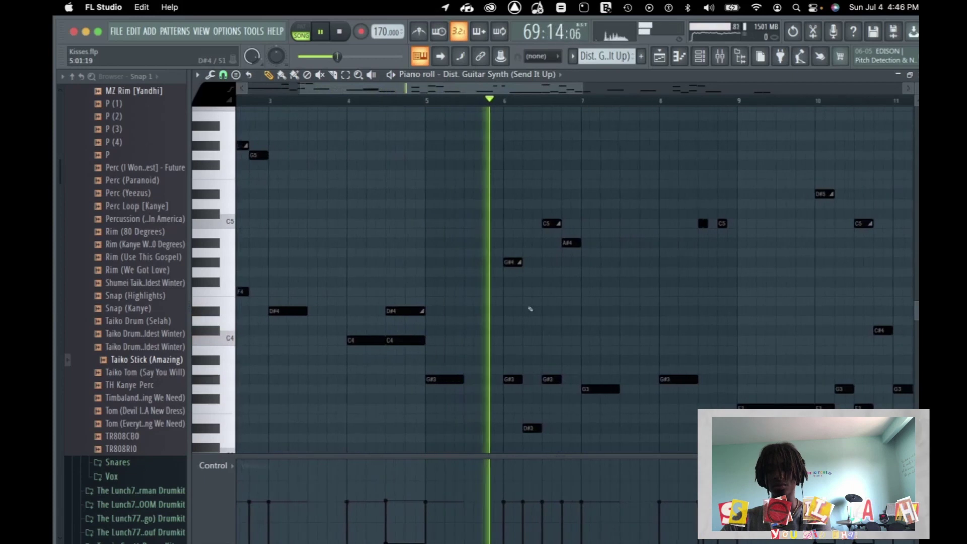
scroll(524, 312, down, 2)
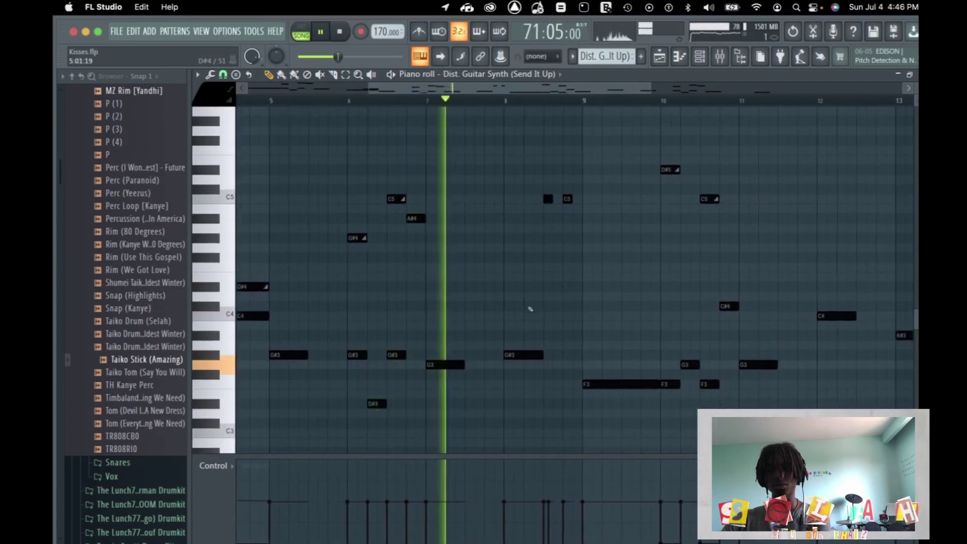
scroll(518, 313, up, 2)
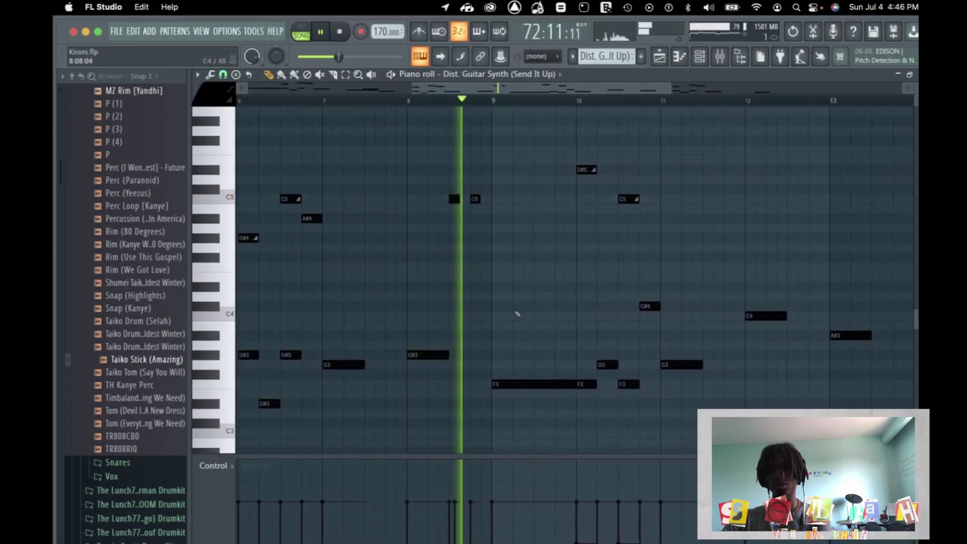
drag(392, 198, 327, 203)
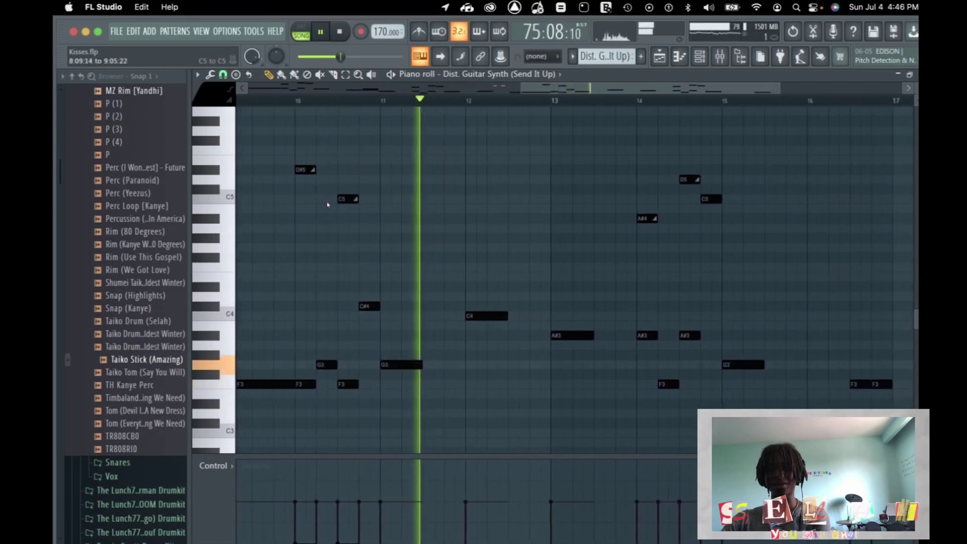
- Stop playback, inspect the note properties of the F5 slide note at the start of bar 2, and accept them
key(space)
double_click(323, 149)
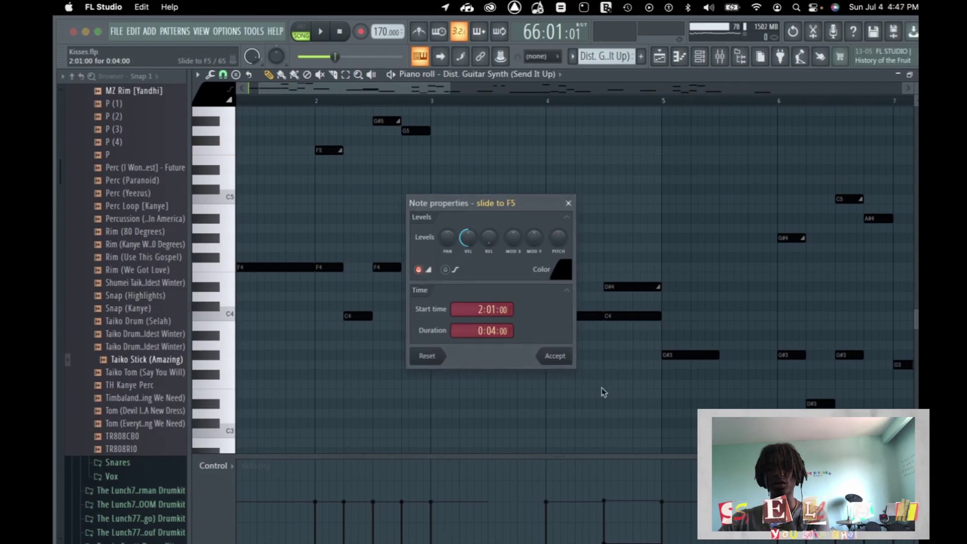
click(555, 355)
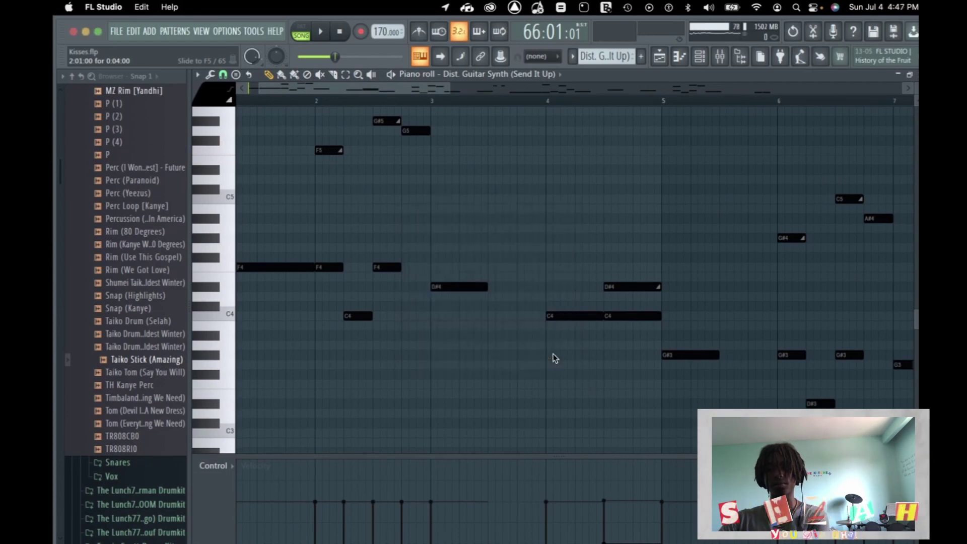
- Inspect the FF Pro-Q 3 and Delay effects on the Dist. Guitar Synth (Send It Up) mixer insert
key(space)
key(space)
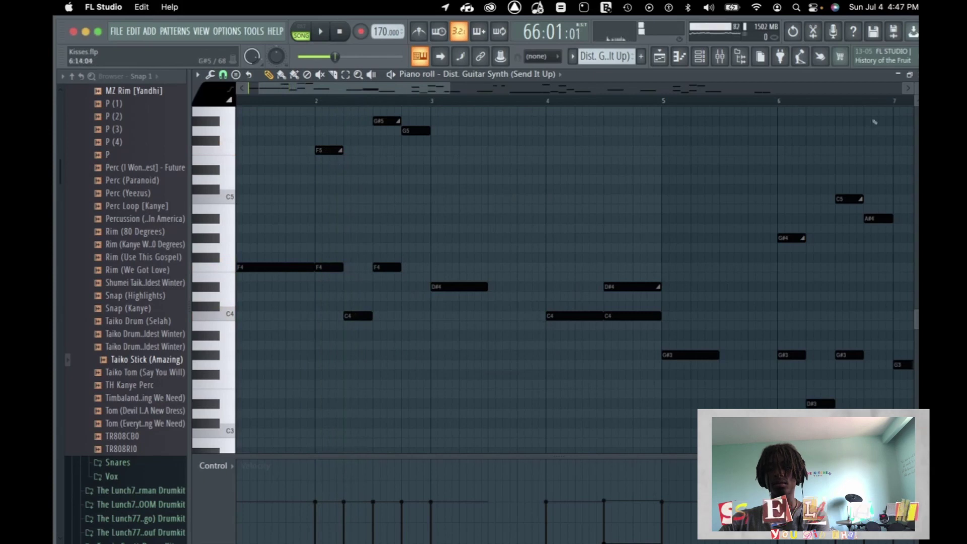
key(Escape)
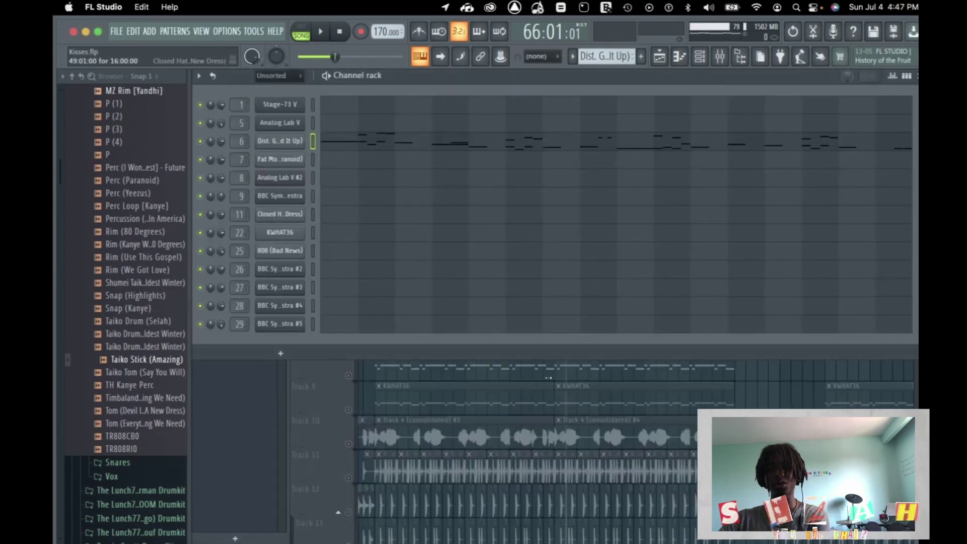
key(Escape)
click(719, 55)
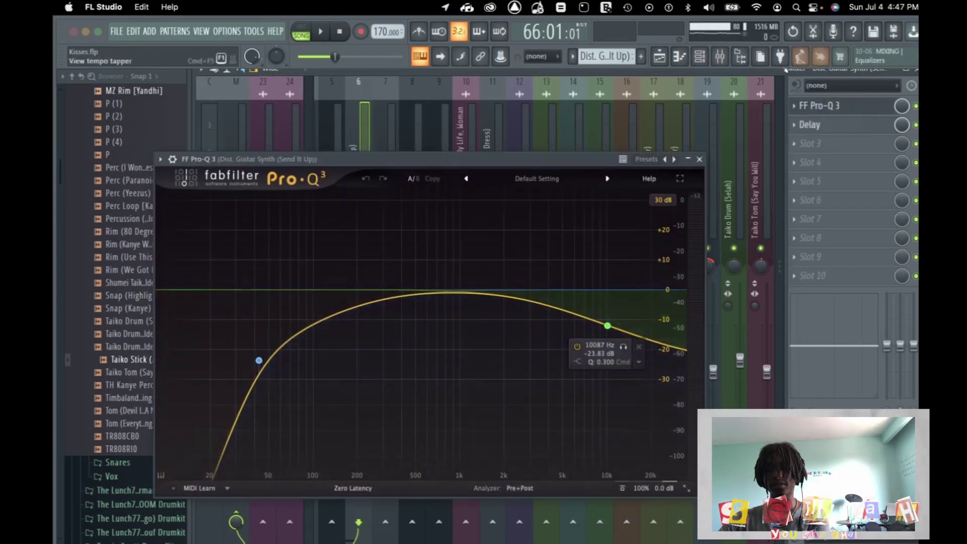
click(699, 160)
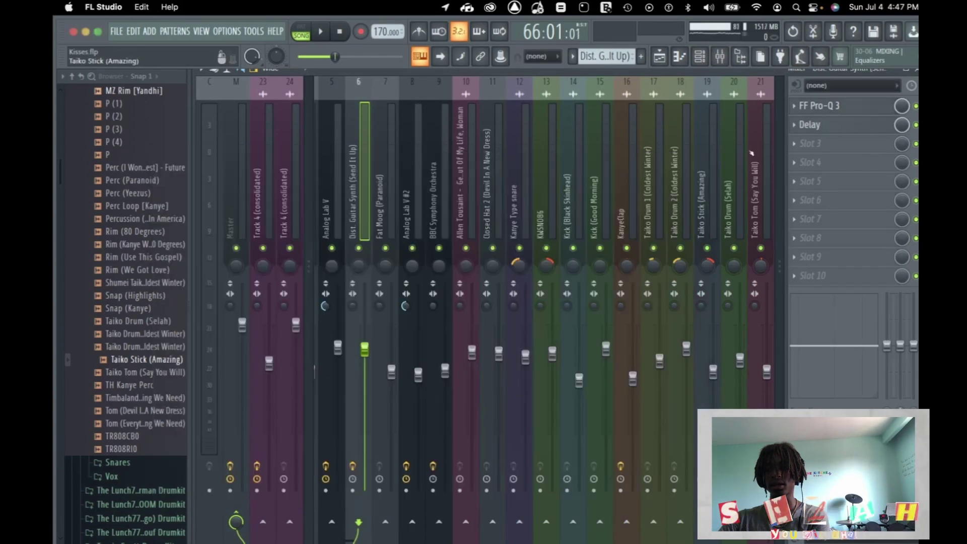
click(807, 129)
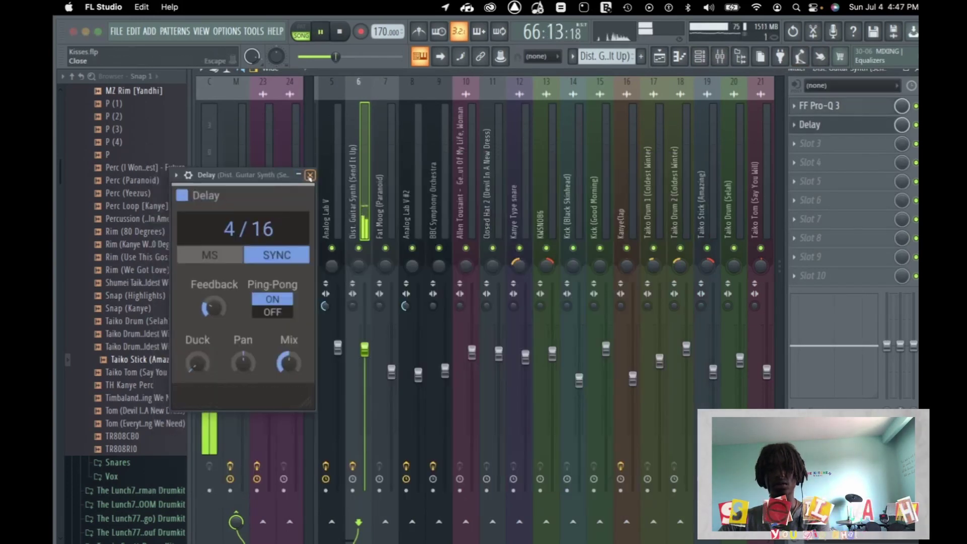
click(310, 175)
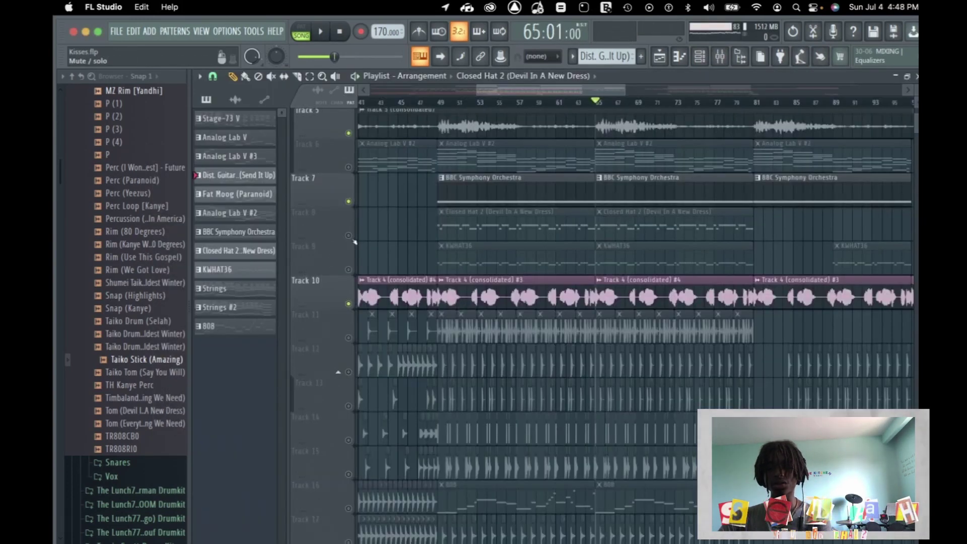
- Solo the Closed Hat 2 pattern on track 8, listen from bar 49, and add the KWHAT36 hats on track 9
right_click(348, 235)
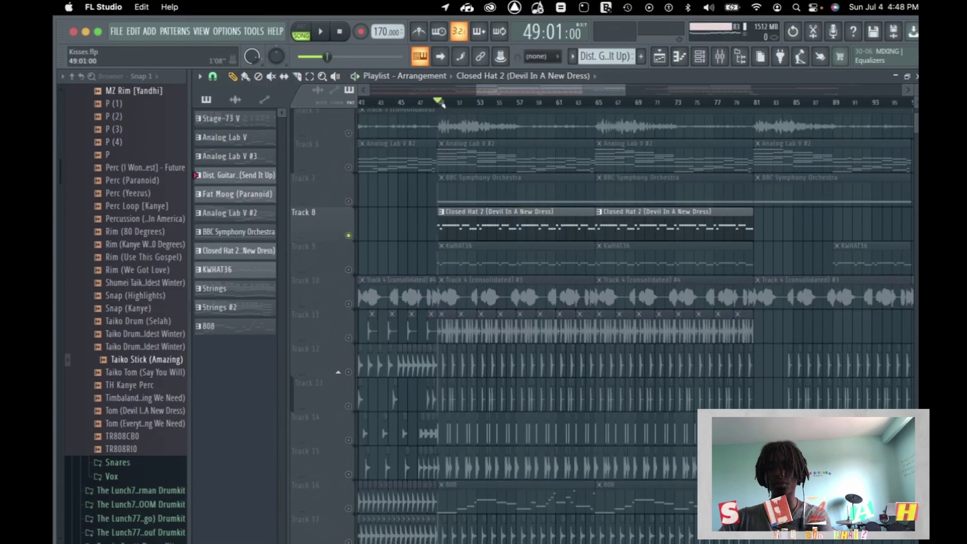
key(space)
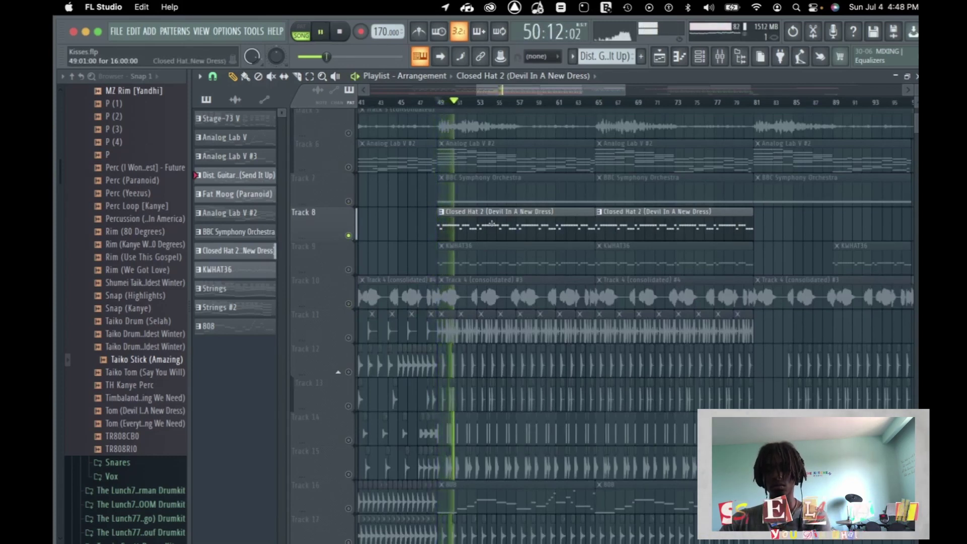
key(space)
click(349, 270)
key(space)
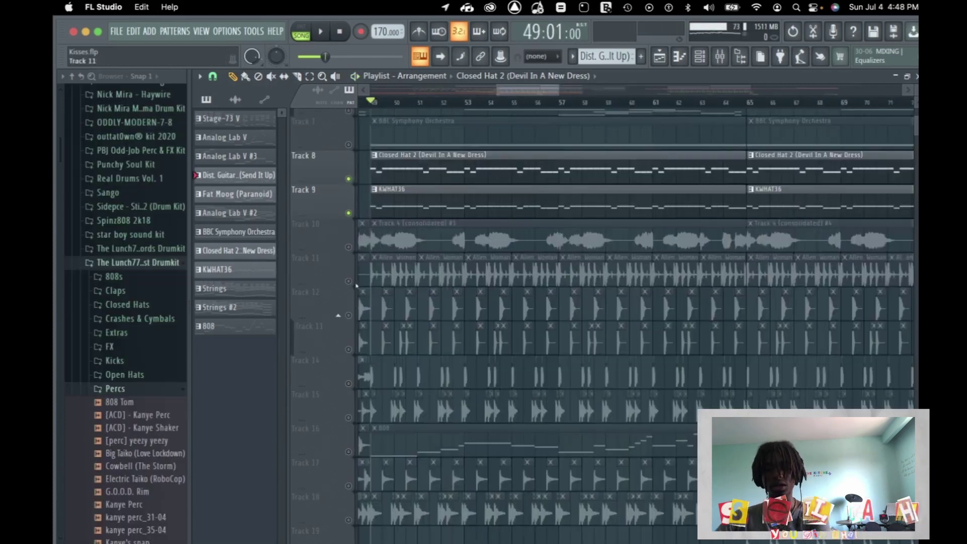
- Listen to the Allen Toussaint drum break on track 11 from bar 49 and add the snare on track 12
click(348, 281)
key(space)
scroll(177, 289, up, 10)
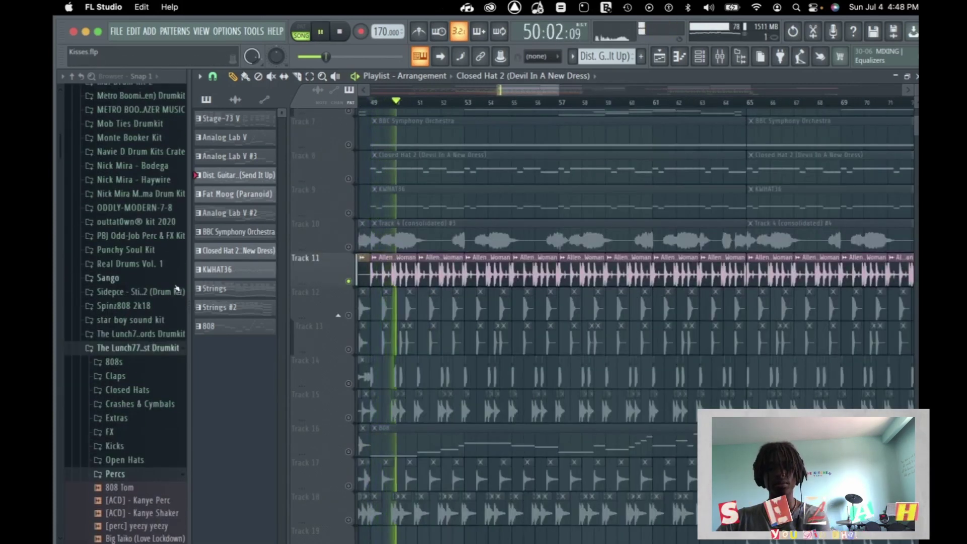
click(348, 315)
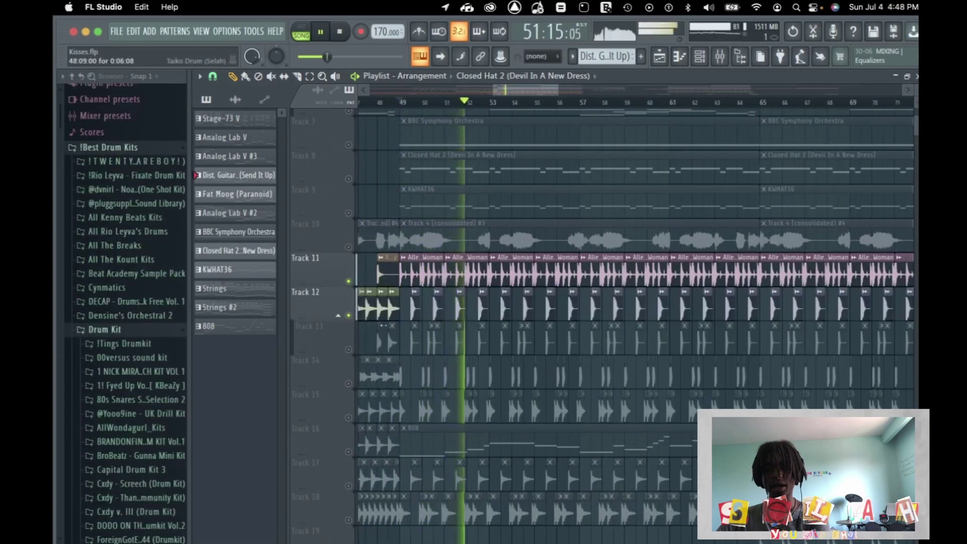
scroll(469, 306, up, 5)
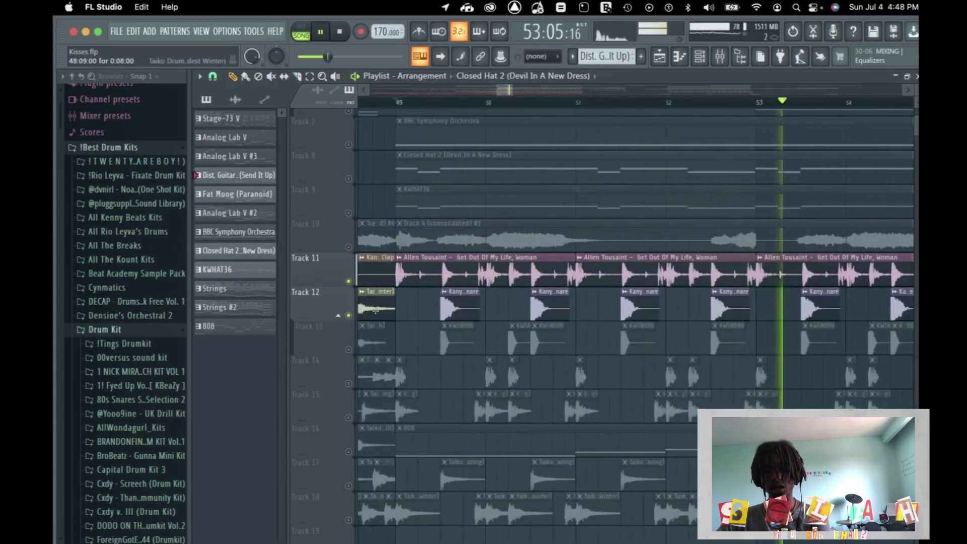
- Enable tracks 13 and 14 and listen to the layered drums from bar 49
key(space)
click(348, 349)
key(space)
scroll(435, 352, down, 2)
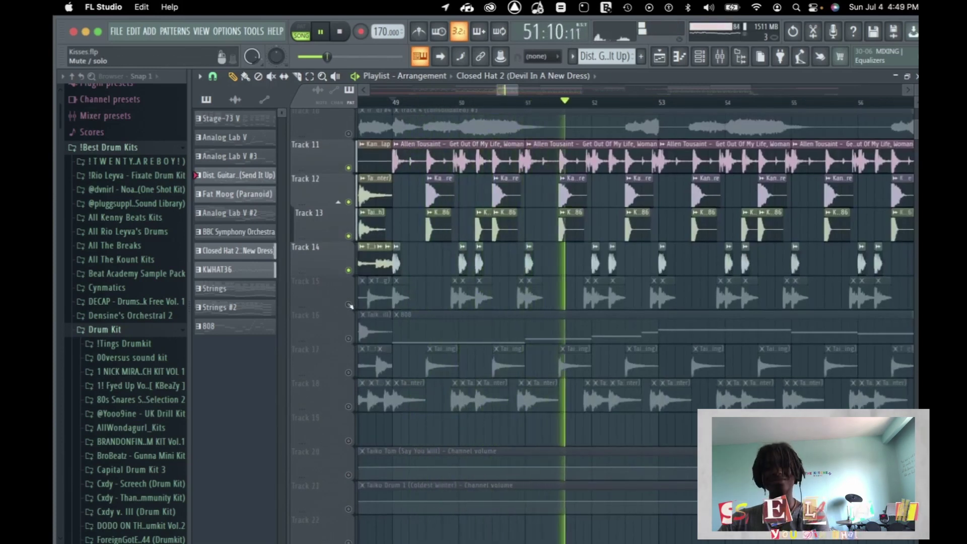
- Add the Kick (Good Morning) layer on track 15 and the Taiko Stick (Amazing) on track 17 to the playback
key(space)
click(347, 305)
key(space)
scroll(519, 312, down, 2)
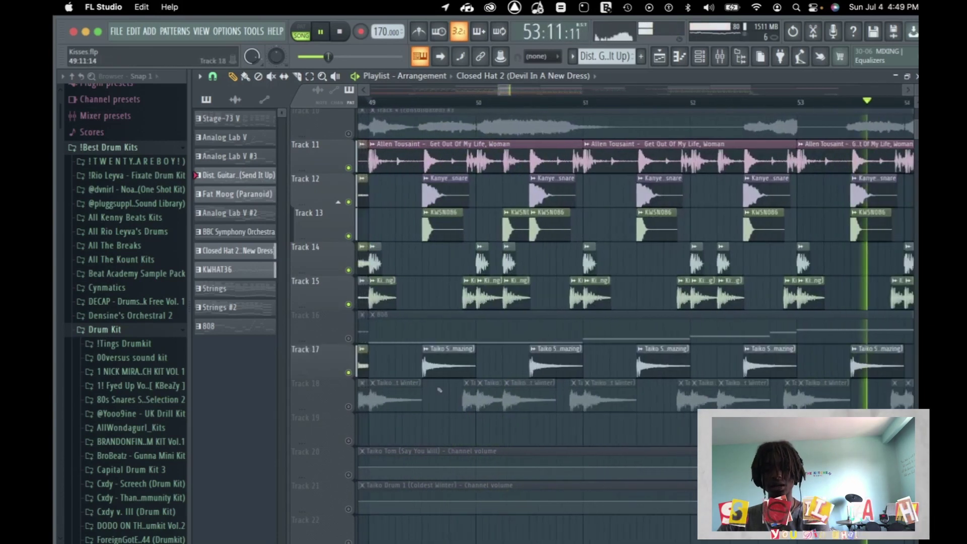
- Listen to the drums with the Taiko Drum layer on track 18 included, following their clips in the playlist
key(space)
scroll(617, 386, up, 2)
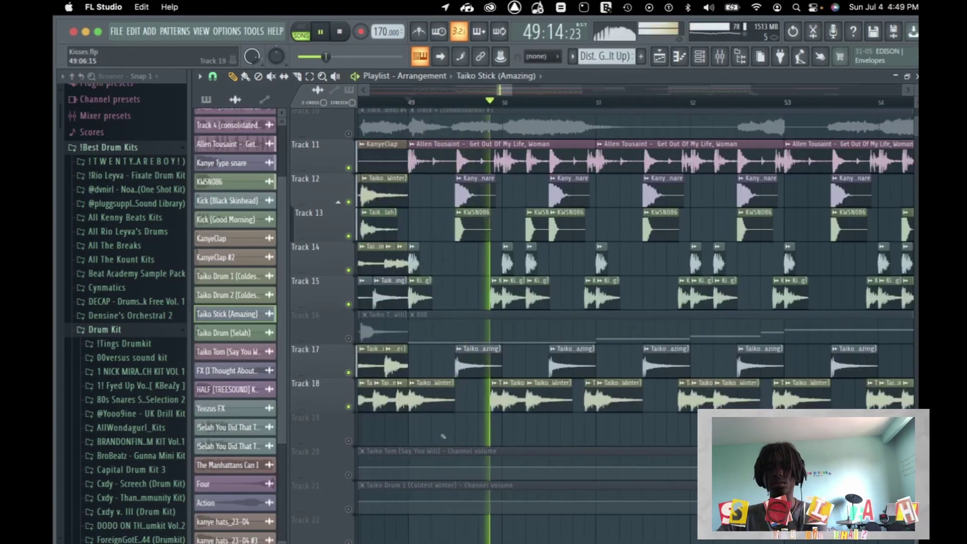
scroll(443, 436, down, 4)
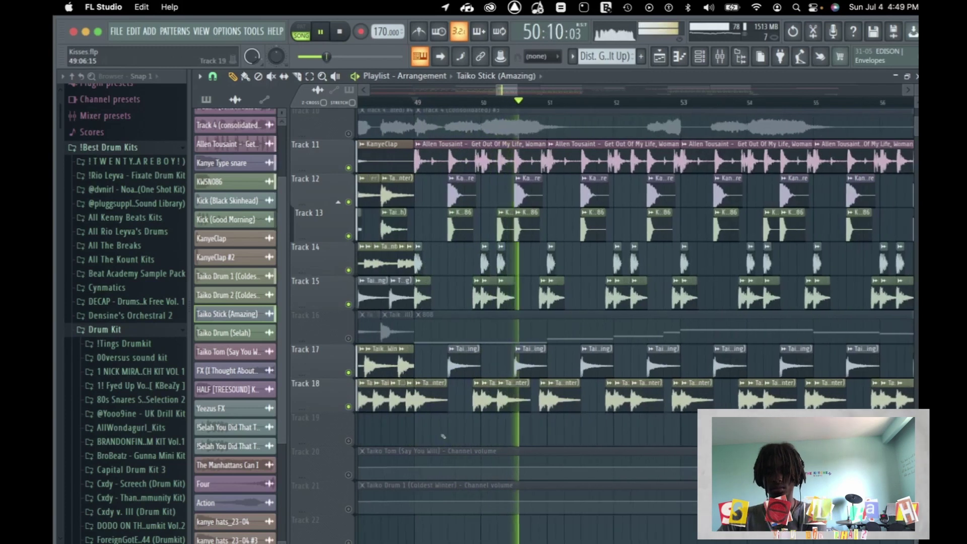
scroll(444, 436, down, 3)
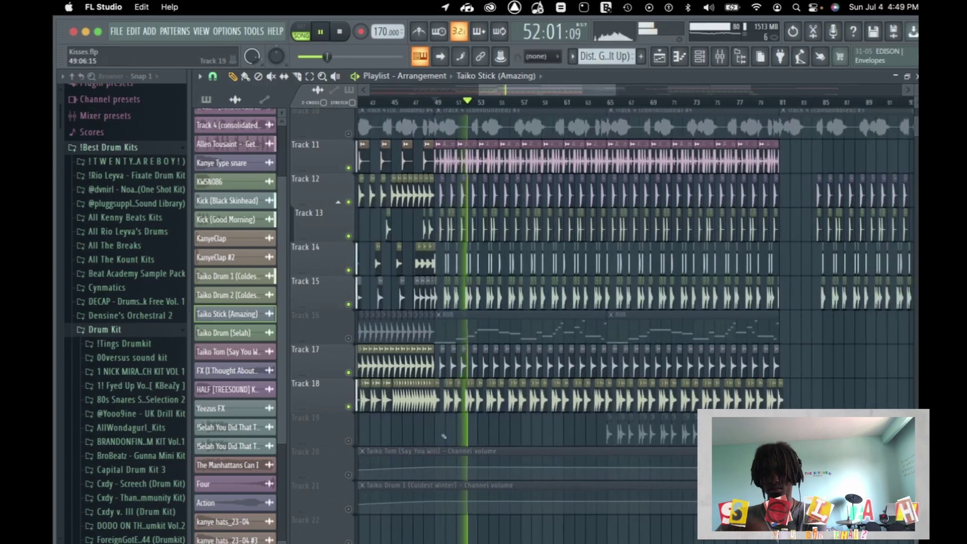
scroll(568, 391, up, 2)
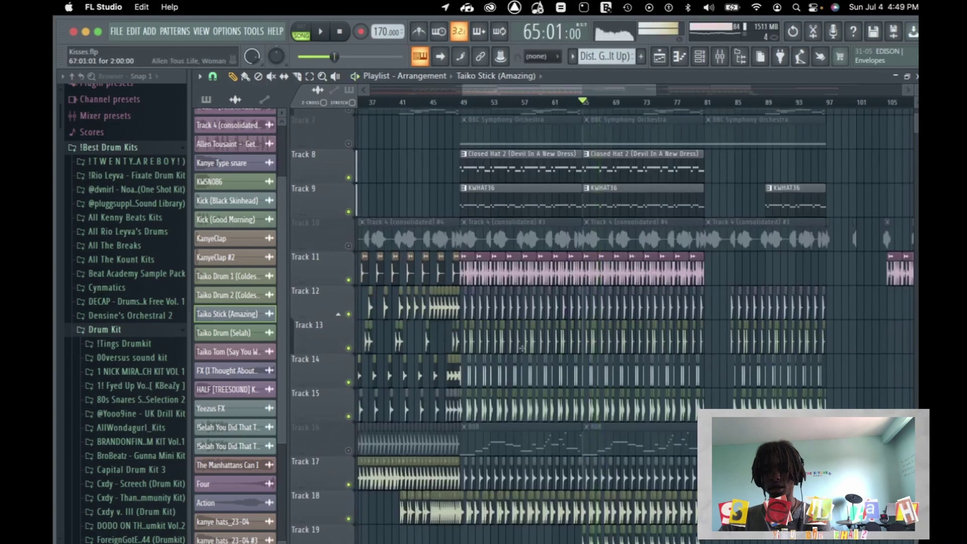
- Enable the 808 on track 16 and listen to it with the hats and drums from bar 49
scroll(525, 355, up, 2)
scroll(503, 355, up, 1)
click(347, 451)
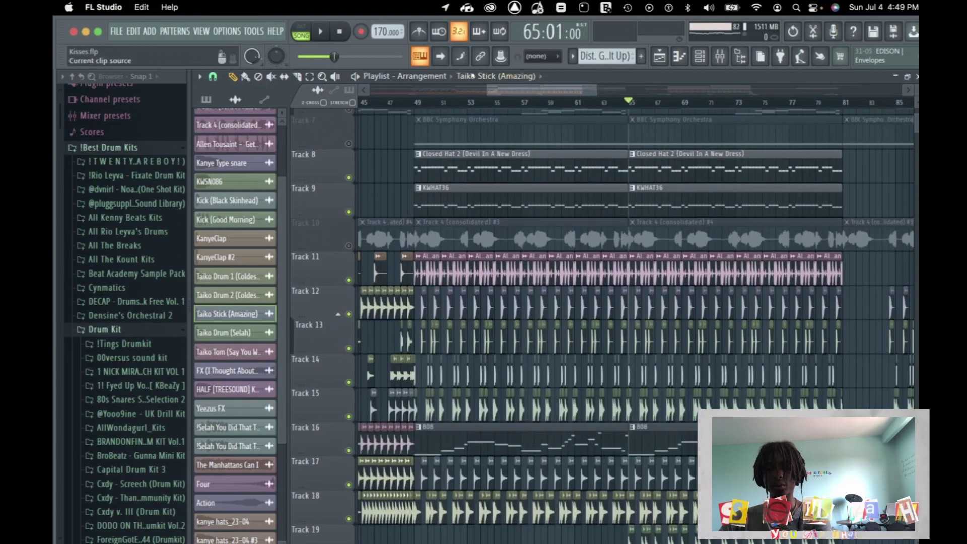
click(418, 102)
key(space)
scroll(453, 302, up, 1)
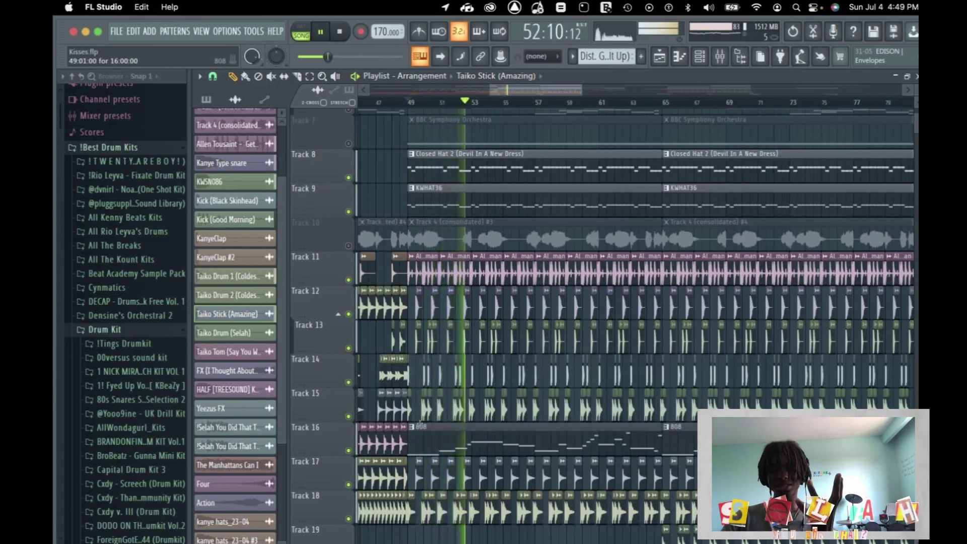
- Unmute all tracks and listen to the full arrangement from bar 49
key(space)
right_click(348, 451)
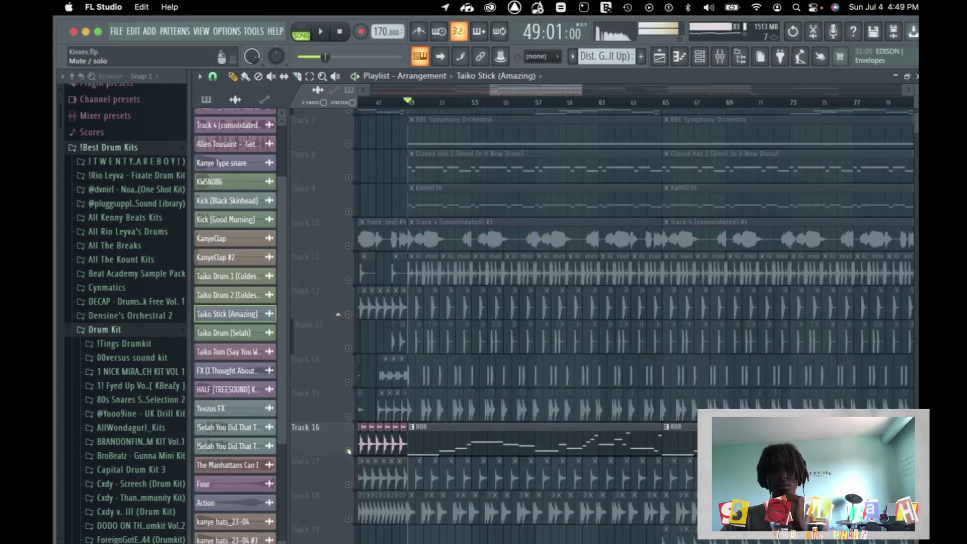
right_click(349, 452)
key(space)
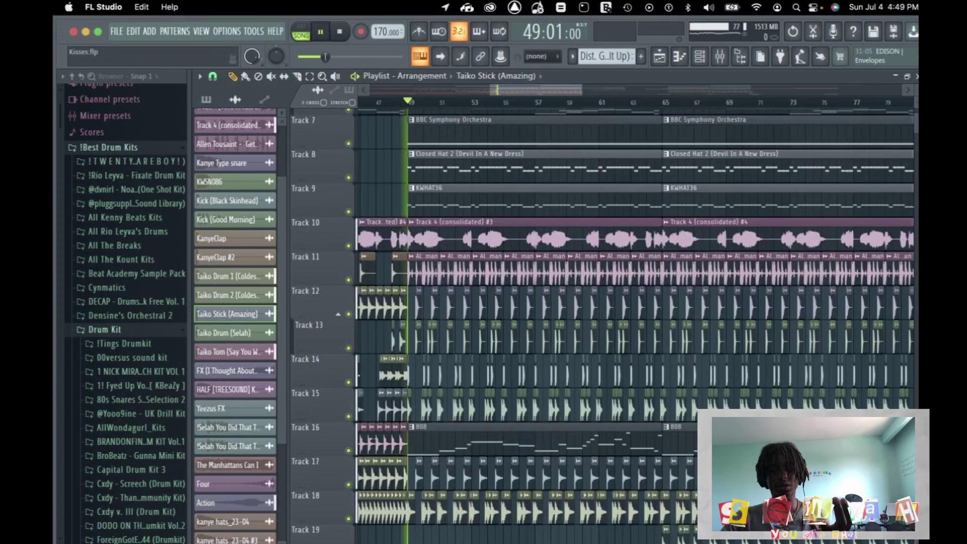
scroll(554, 323, down, 1)
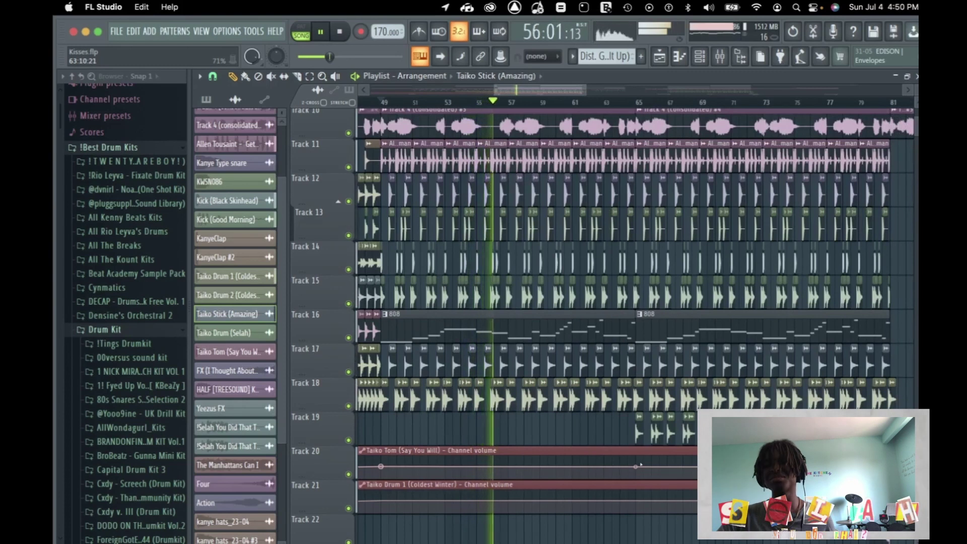
- Play the full arrangement from bar 65 and examine the drum, automation and FX clips down to track 25
scroll(640, 464, up, 4)
click(625, 102)
scroll(625, 102, up, 1)
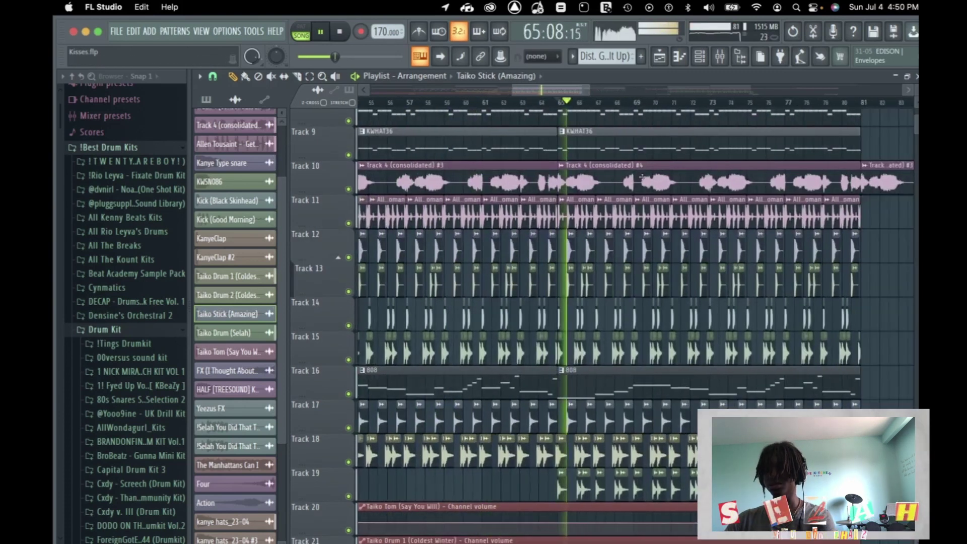
scroll(642, 177, right, 2)
scroll(642, 177, down, 4)
scroll(642, 177, down, 5)
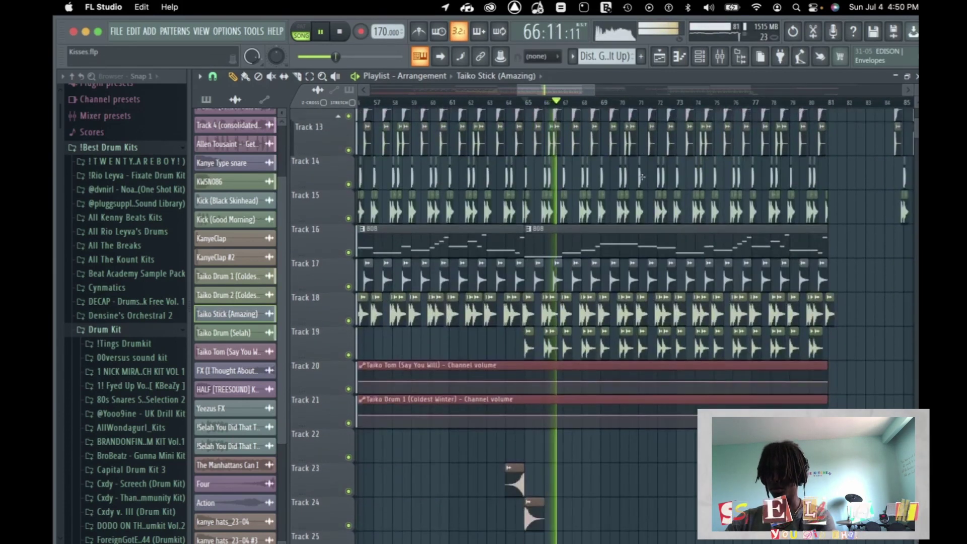
scroll(642, 177, down, 2)
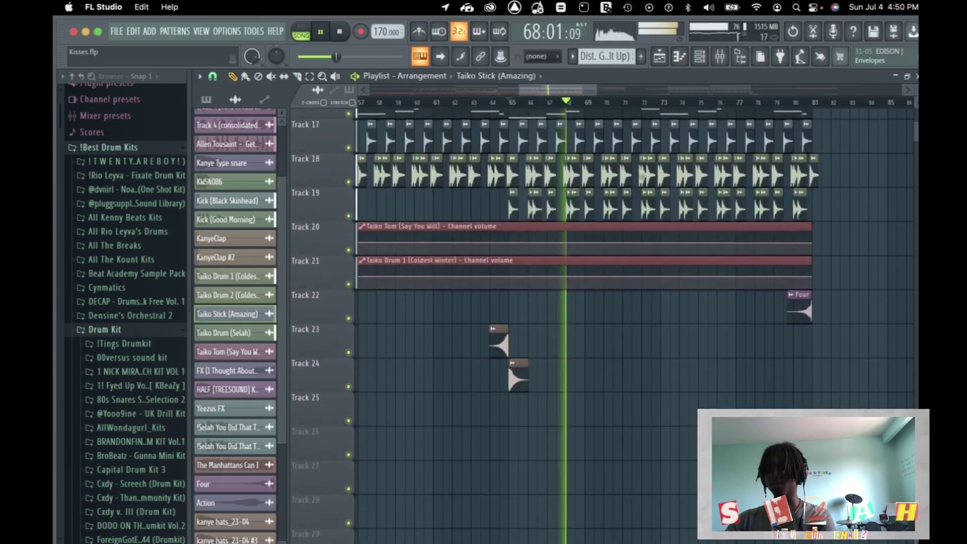
scroll(642, 177, down, 1)
scroll(642, 178, up, 3)
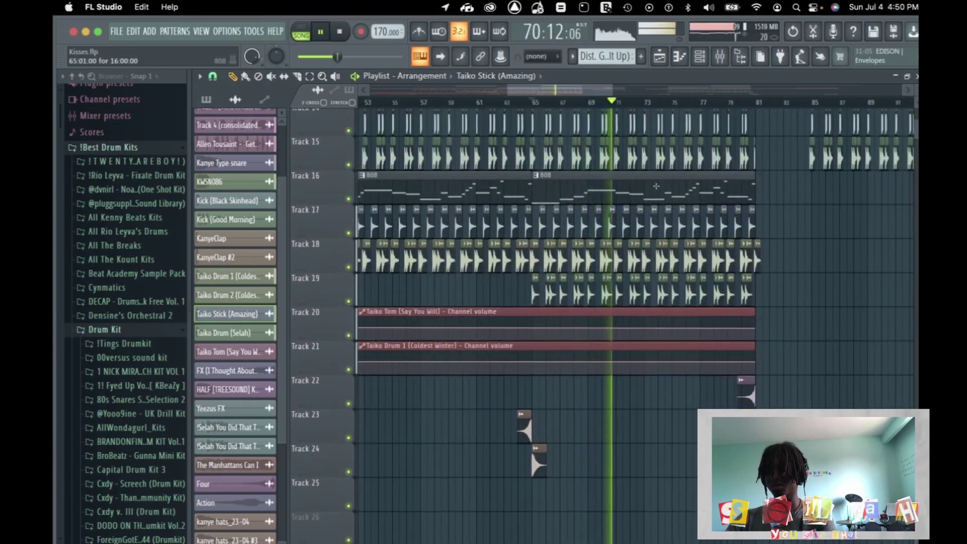
- Move playback to bar 81, stop it, and examine the clips of the section starting there
scroll(632, 179, up, 3)
scroll(632, 179, up, 2)
scroll(632, 179, down, 3)
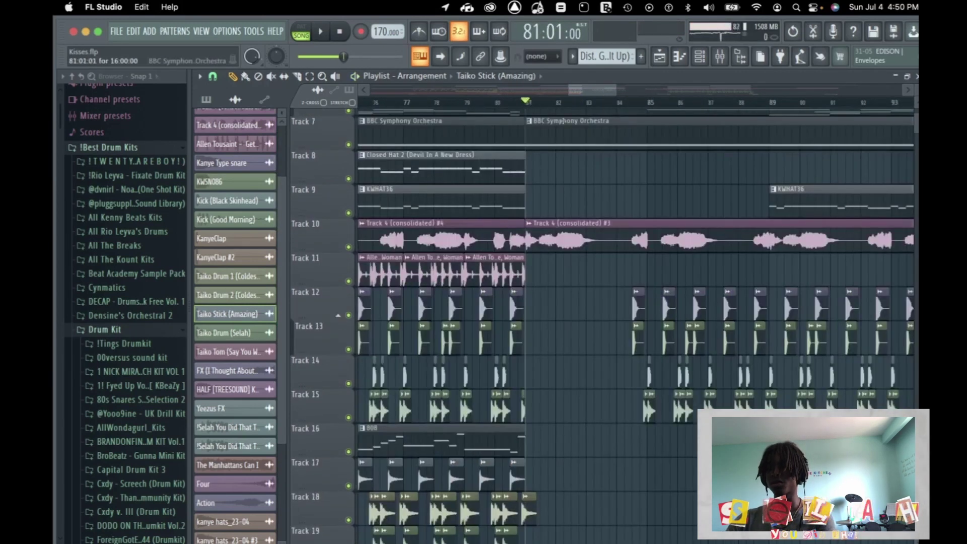
key(space)
scroll(616, 274, down, 2)
scroll(656, 285, down, 2)
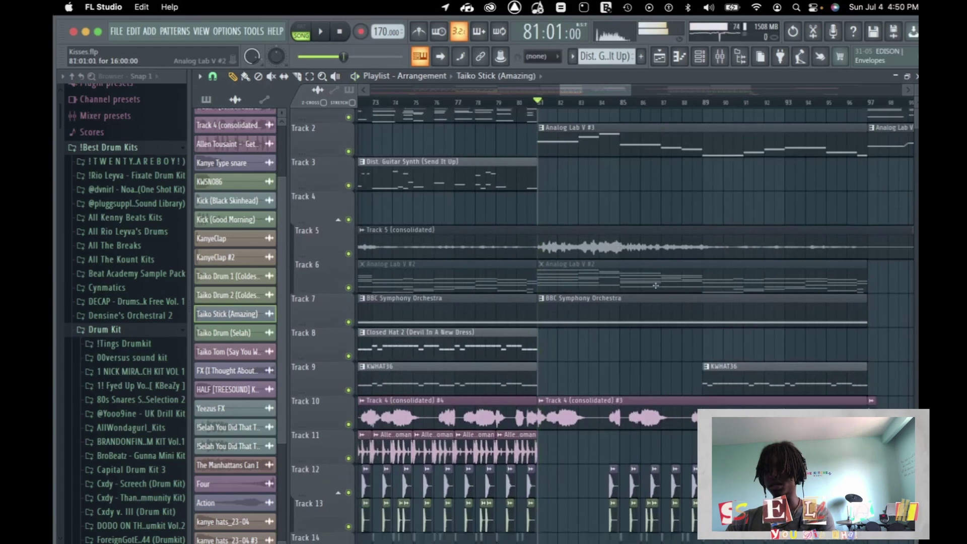
scroll(626, 160, up, 2)
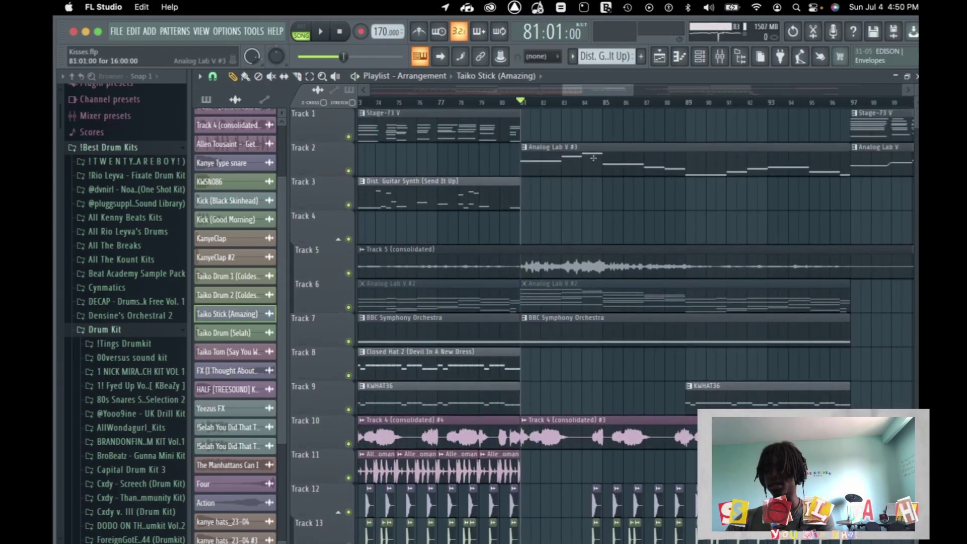
scroll(583, 182, down, 6)
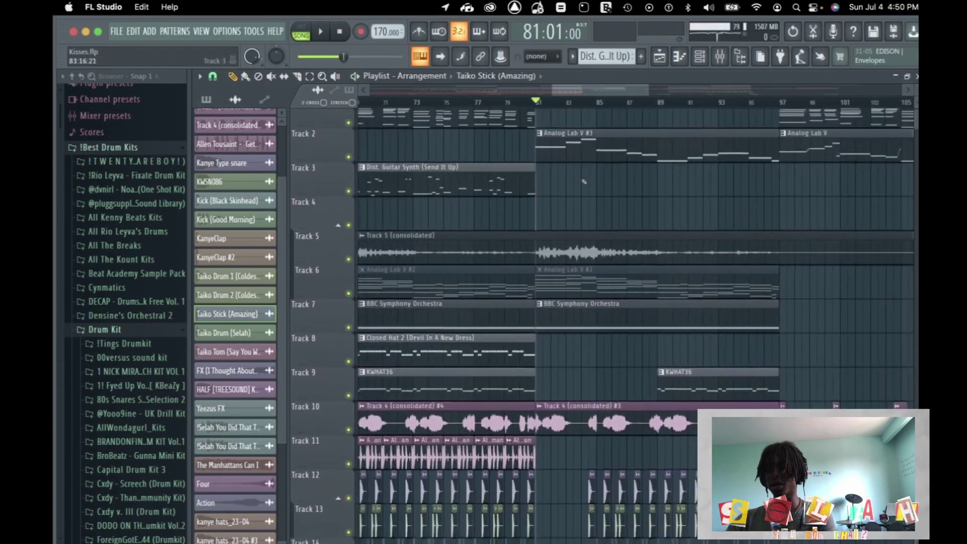
- Listen to the section from bar 81 while following its melody, orchestra and drum clips
key(space)
scroll(699, 294, up, 2)
scroll(700, 293, up, 2)
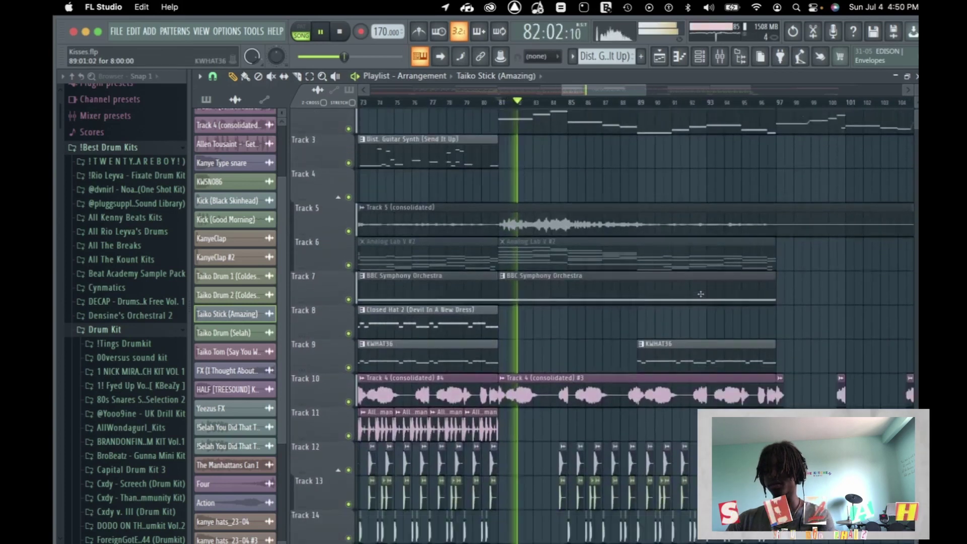
scroll(700, 381, down, 3)
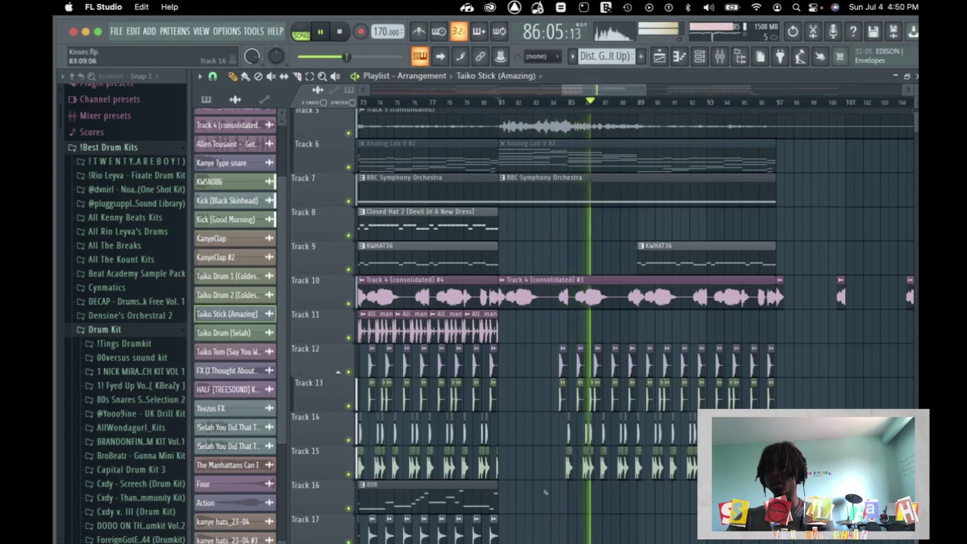
- Select the drum clips on tracks 12 to 15 between bars 84 and 97
mouse_move(546, 492)
mouse_down()
mouse_move(525, 352)
mouse_move(512, 353)
mouse_up()
scroll(651, 462, right, 3)
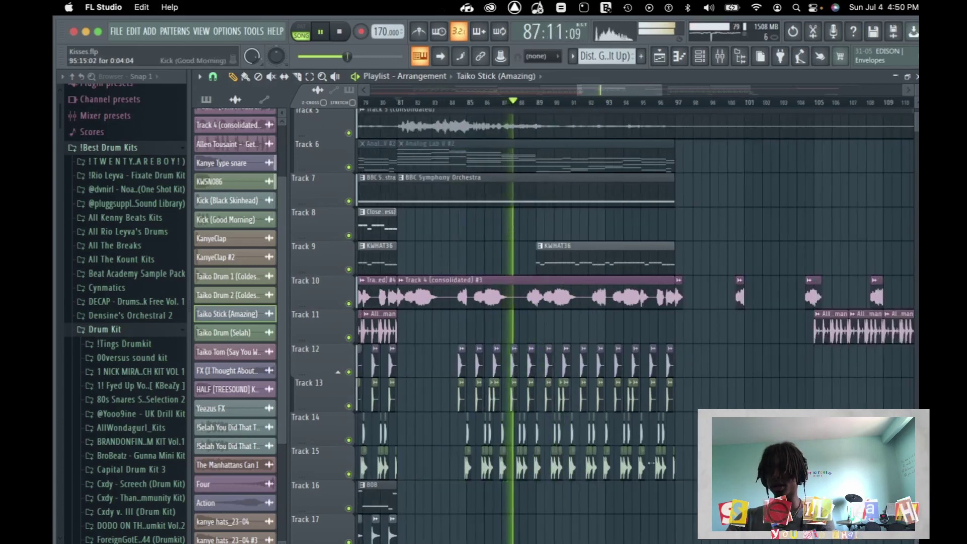
drag(696, 480, 454, 343)
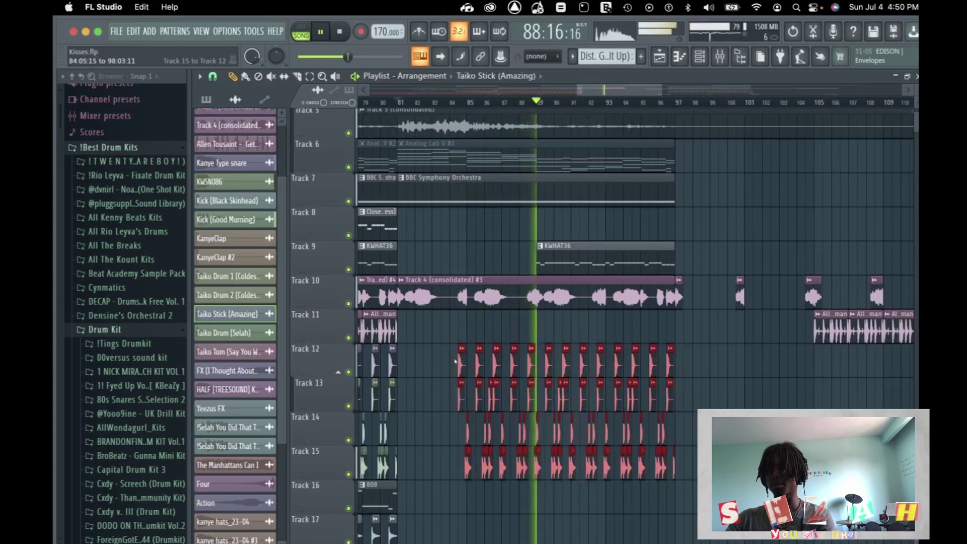
- Select the KWHAT36 hat clip on track 9 between bars 89 and 97
scroll(455, 360, down, 1)
scroll(455, 361, up, 1)
scroll(455, 361, down, 1)
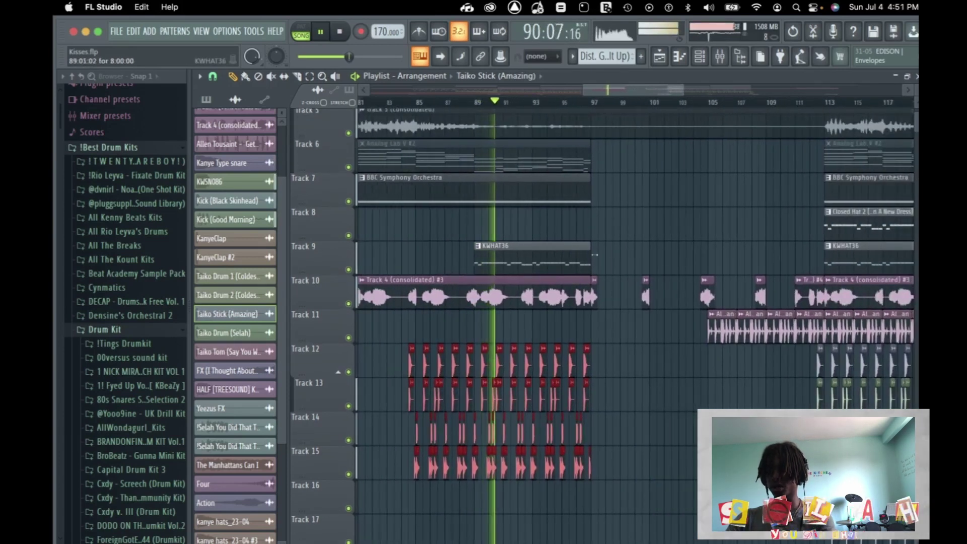
drag(594, 254, 510, 262)
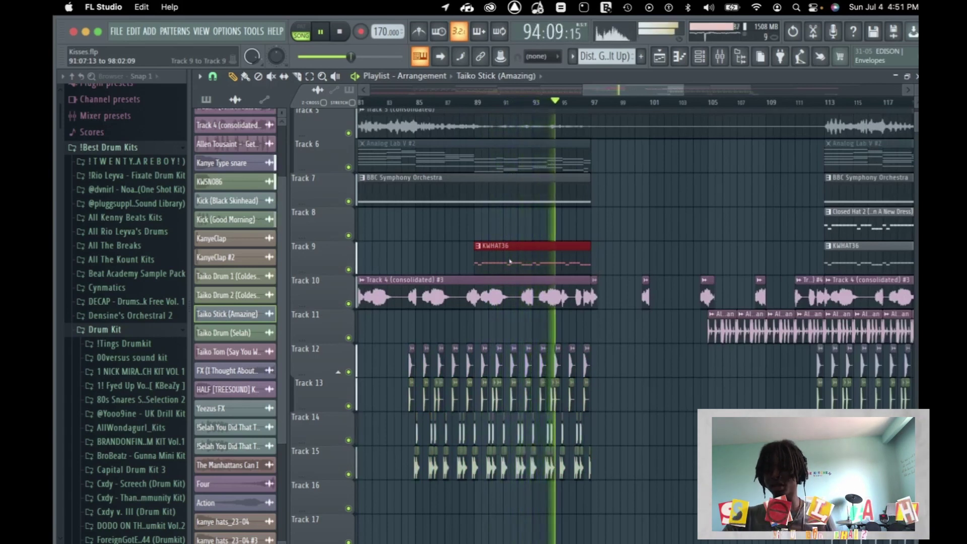
- Look over the section from bar 97 during playback and select the short Track 4 (consolidated) chops on track 11
scroll(681, 388, down, 2)
scroll(680, 387, down, 1)
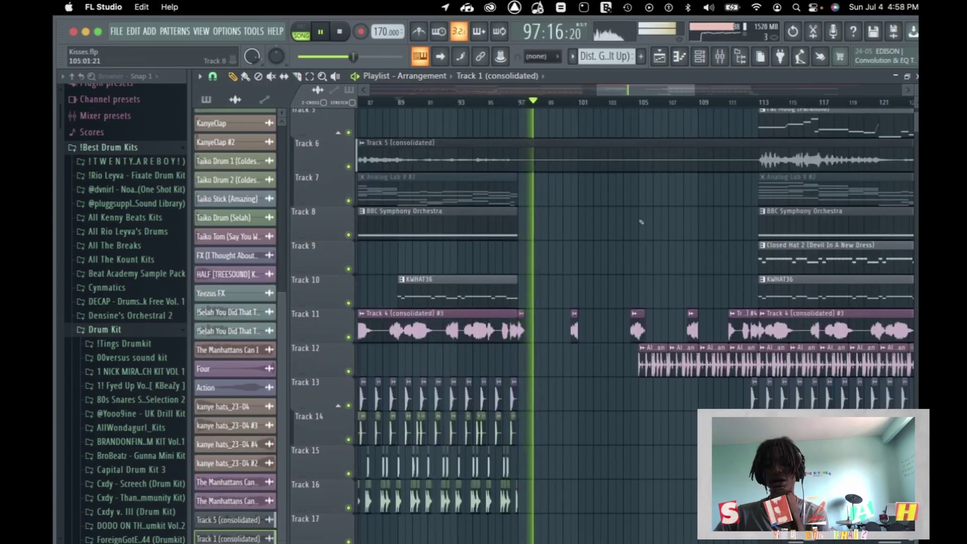
scroll(641, 221, up, 2)
scroll(641, 222, up, 3)
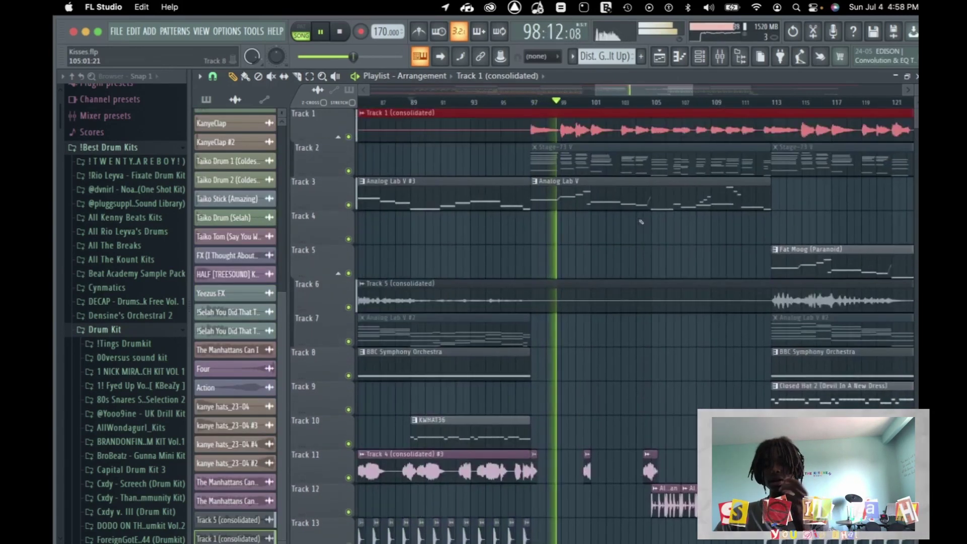
scroll(626, 299, down, 2)
scroll(626, 300, up, 2)
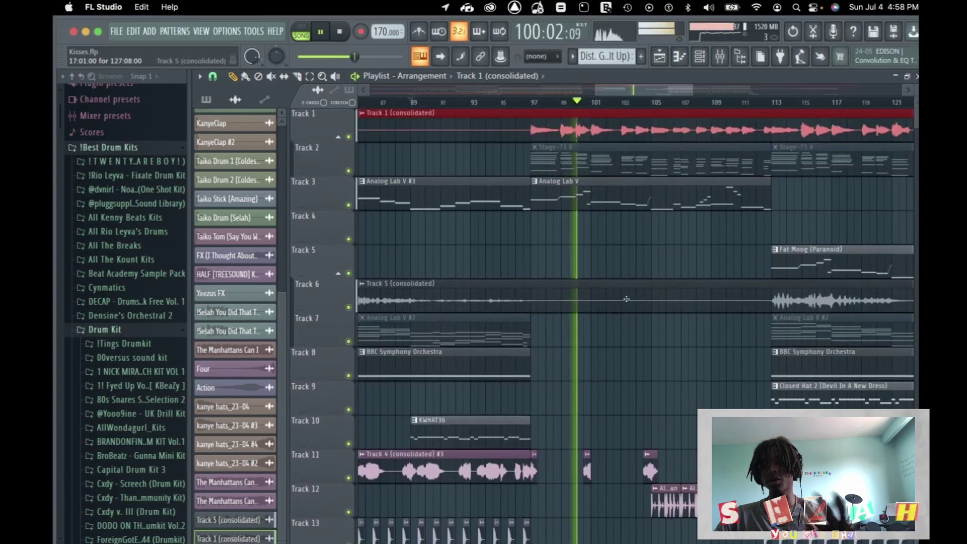
scroll(626, 299, down, 1)
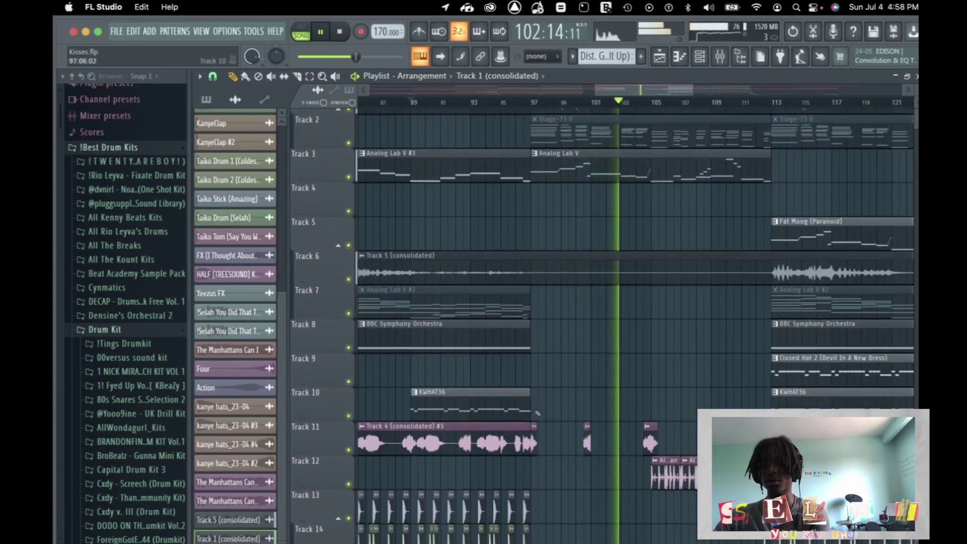
drag(537, 413, 746, 443)
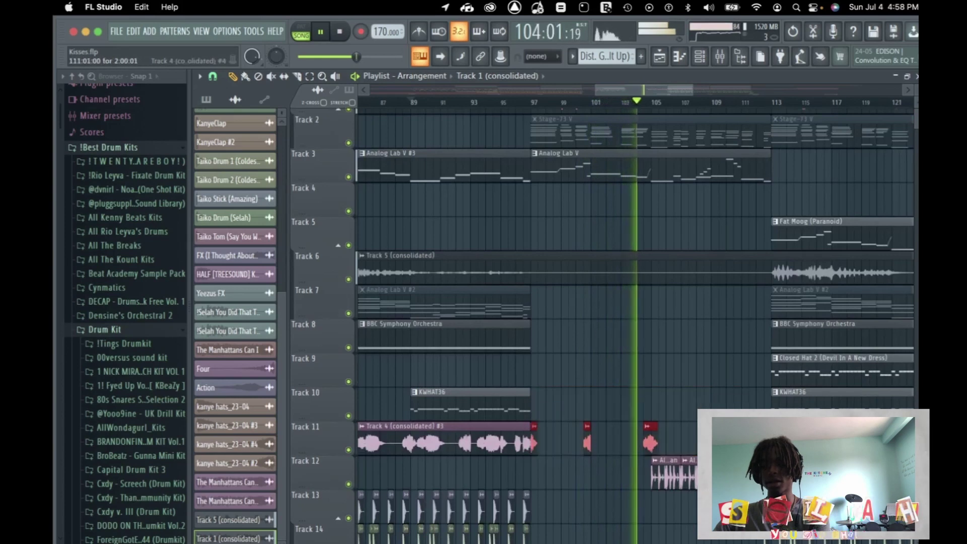
- Select the Allen Toussaint loop clips on track 12 between bars 105 and 113
scroll(753, 443, up, 1)
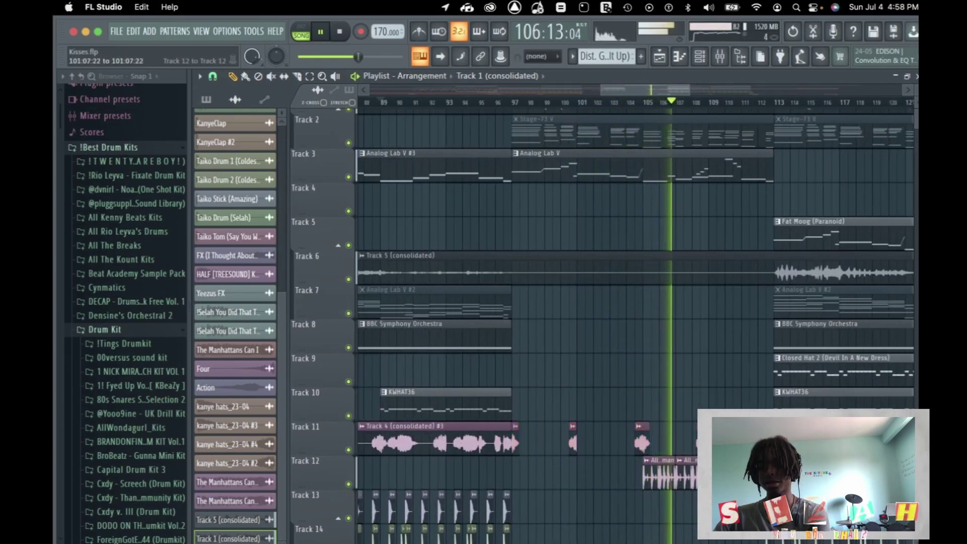
drag(585, 488, 755, 474)
scroll(756, 473, down, 3)
scroll(747, 474, up, 3)
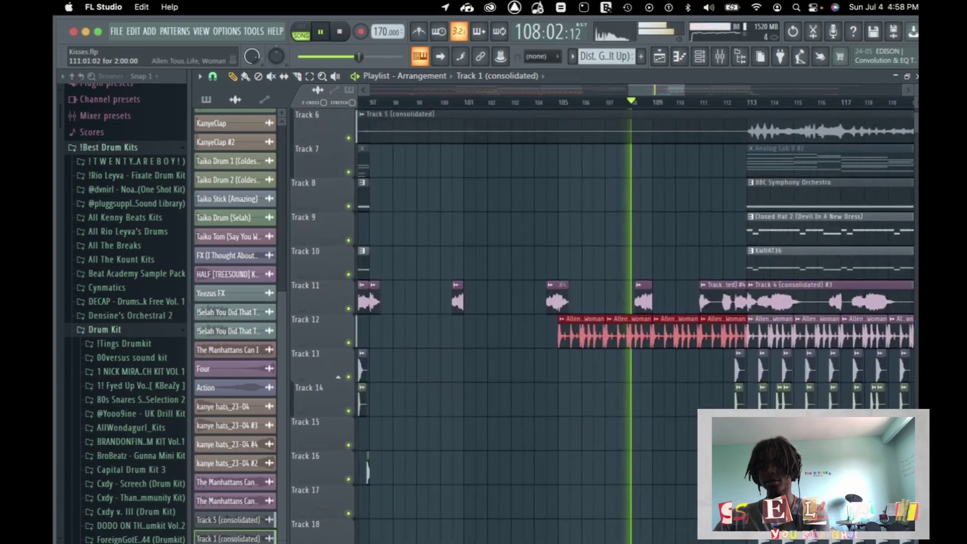
- Select the Action FX clip on track 24 at bar 109
scroll(747, 474, down, 6)
scroll(747, 473, up, 1)
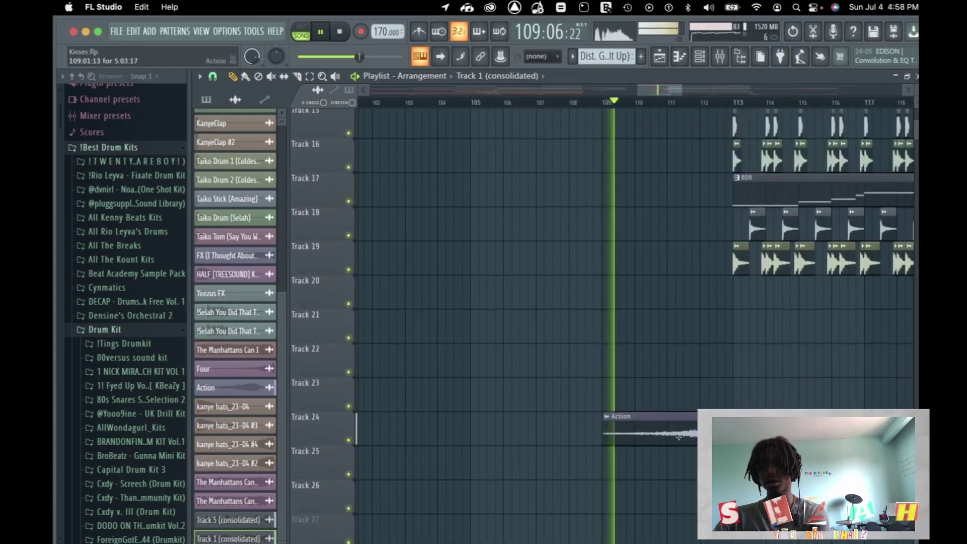
drag(671, 344, 799, 479)
- Review the drum and FX clips up to the outro and select the Yeezus FX and kanye hats clips at bar 145
scroll(799, 479, up, 4)
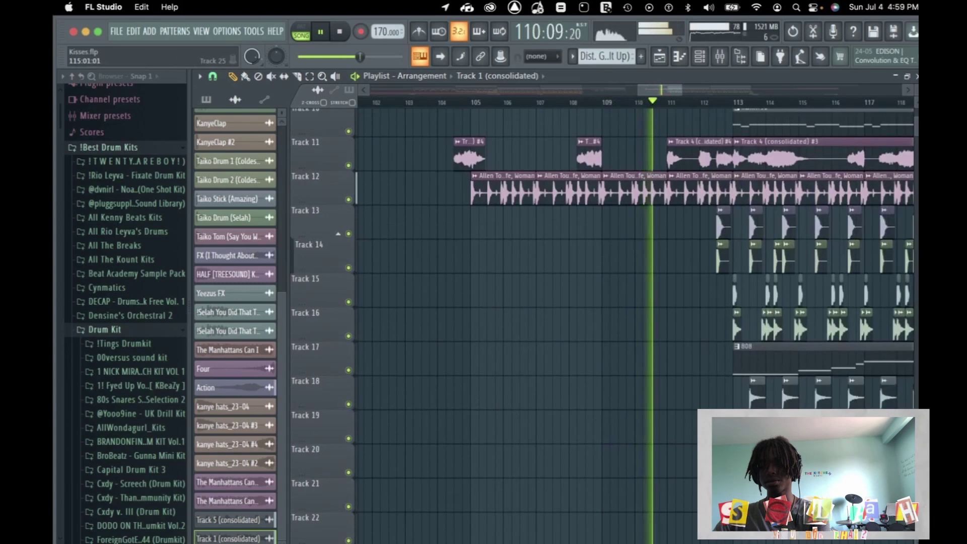
scroll(635, 323, down, 2)
scroll(790, 473, down, 1)
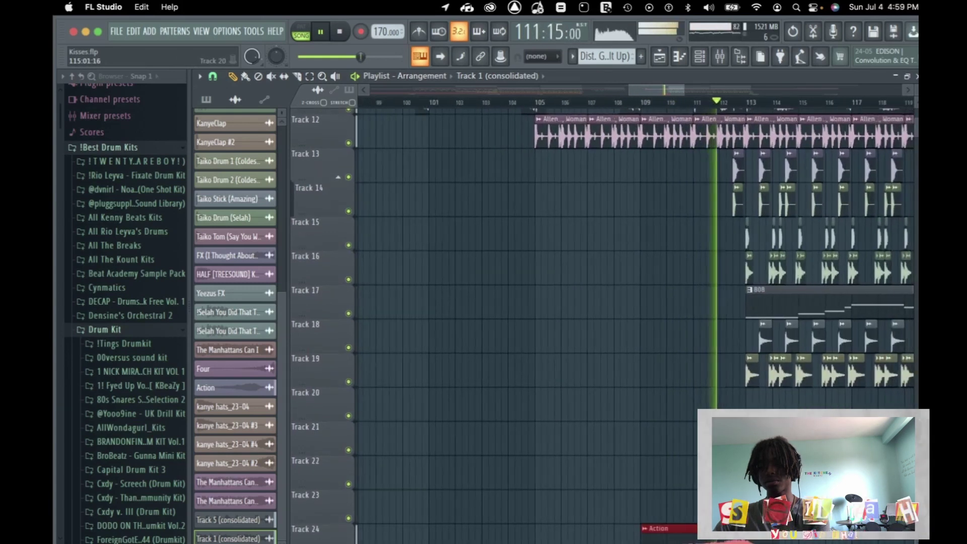
scroll(791, 474, up, 1)
scroll(790, 474, up, 3)
scroll(791, 473, down, 2)
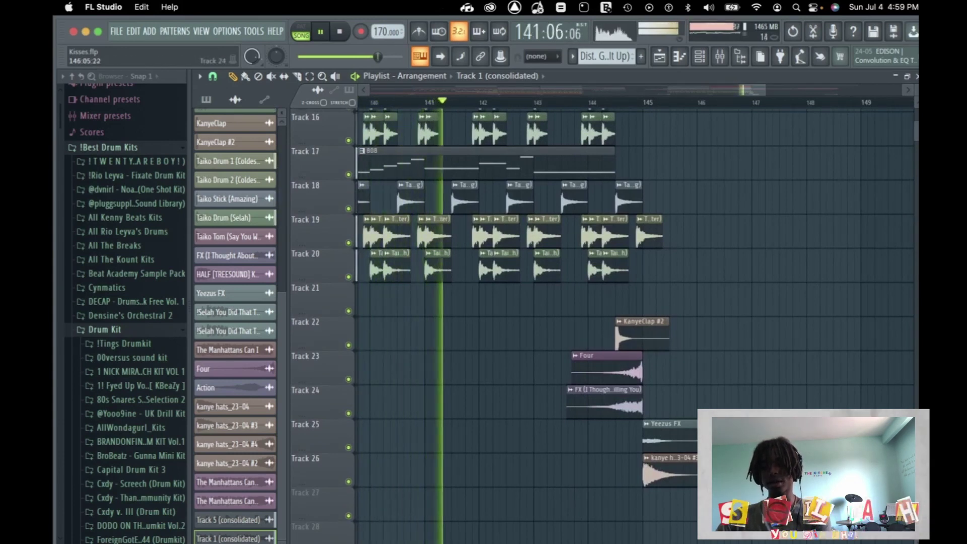
drag(734, 388, 678, 491)
scroll(680, 438, right, 1)
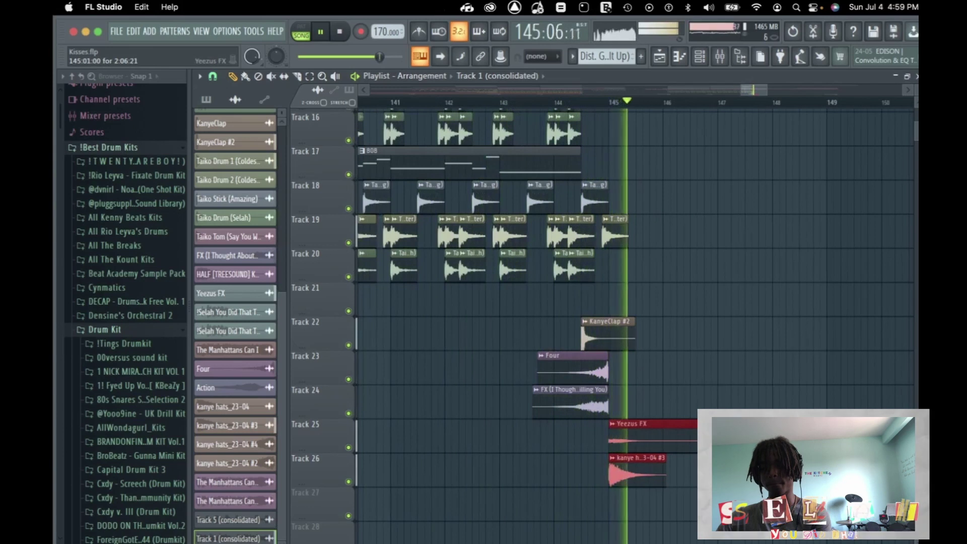
- Stop playback, move the song position to bar 145 and inspect the notes of the Strings clip on track 2
key(space)
scroll(686, 343, up, 5)
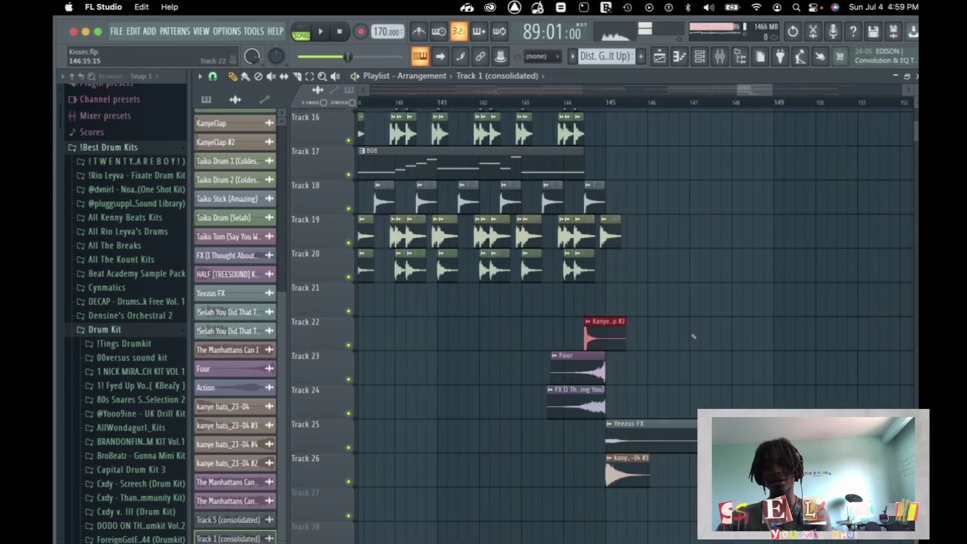
scroll(695, 333, up, 4)
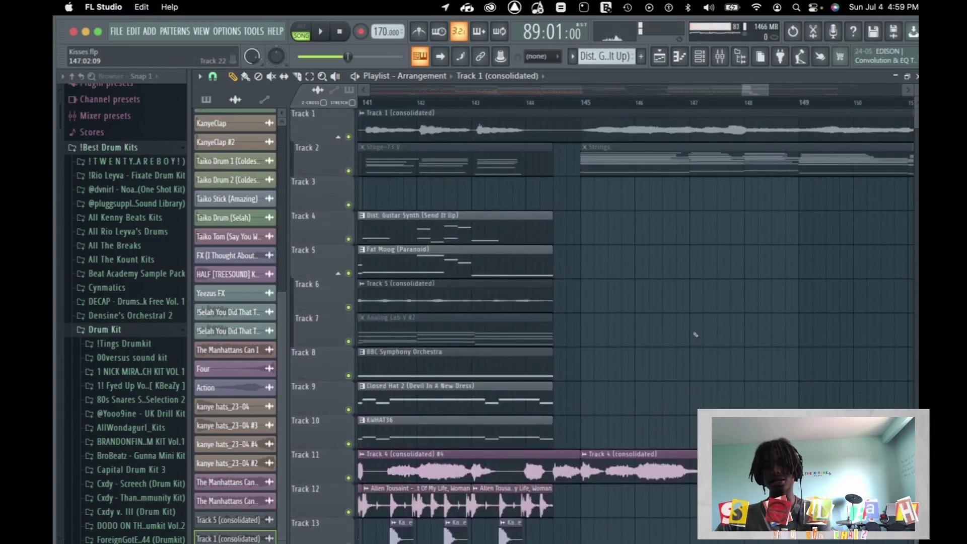
ctrl+scroll(663, 308, down, 4)
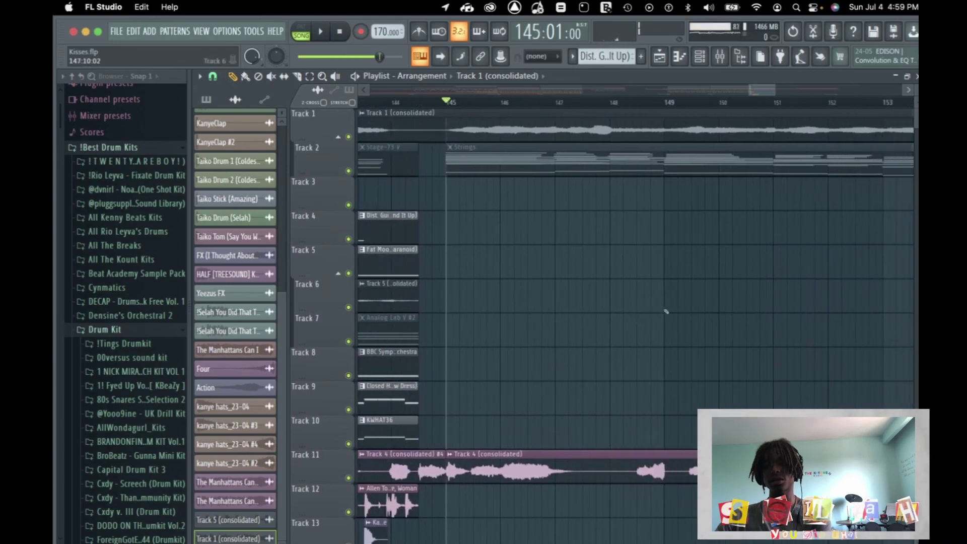
ctrl+scroll(666, 311, down, 4)
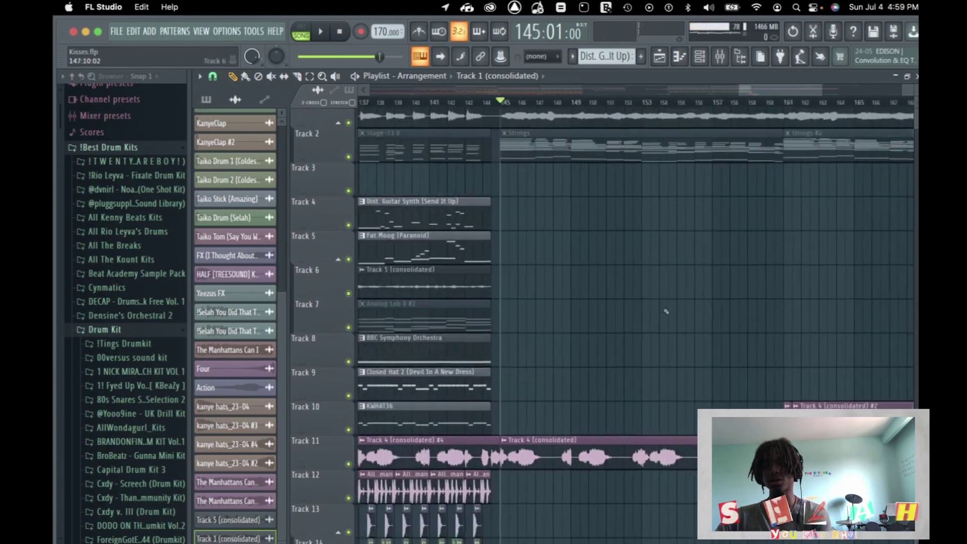
double_click(539, 161)
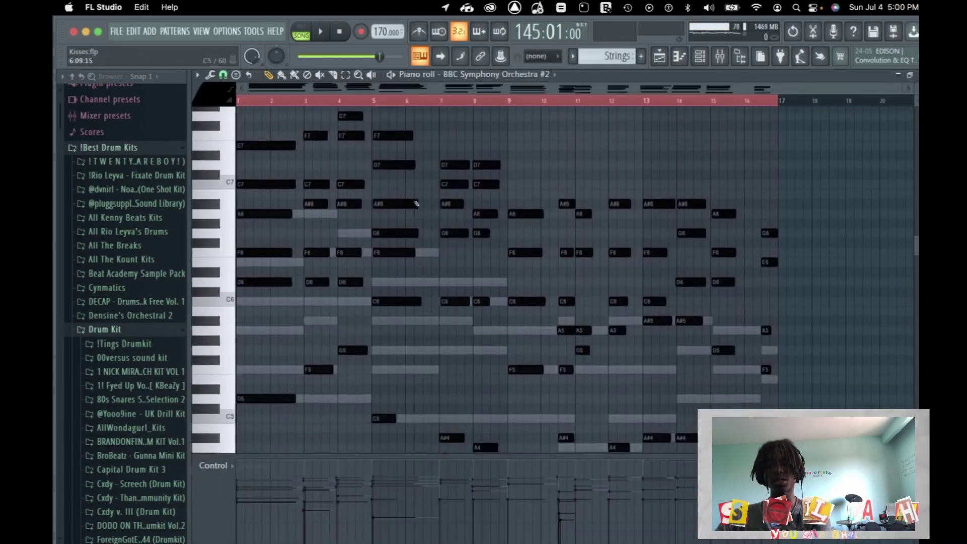
click(916, 74)
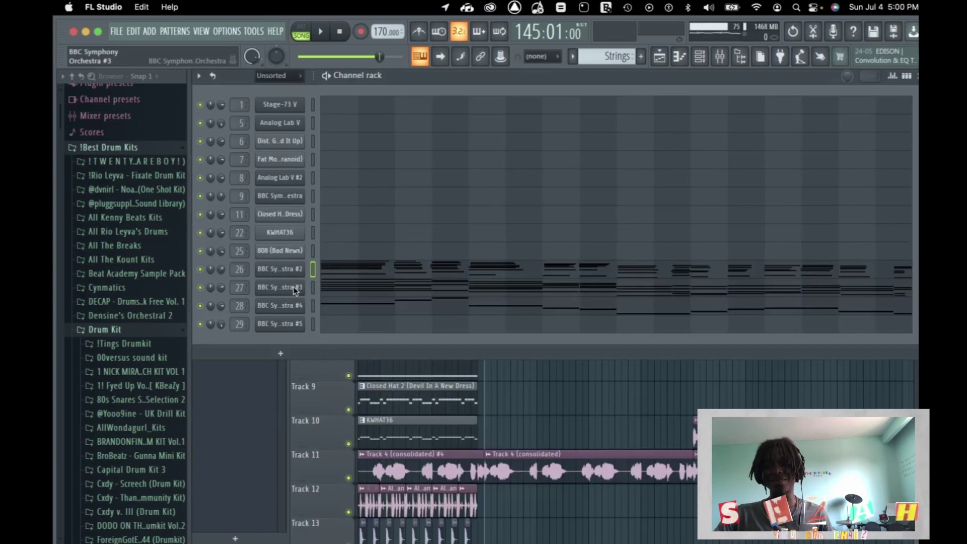
- Check the string presets loaded in BBC Symphony Orchestra #3 and #4, closing each instrument after viewing
click(299, 288)
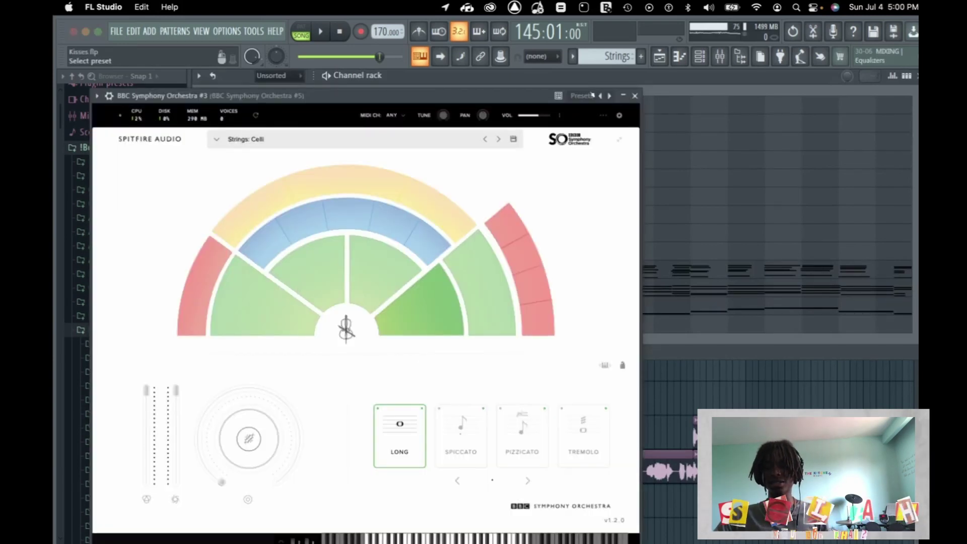
click(635, 95)
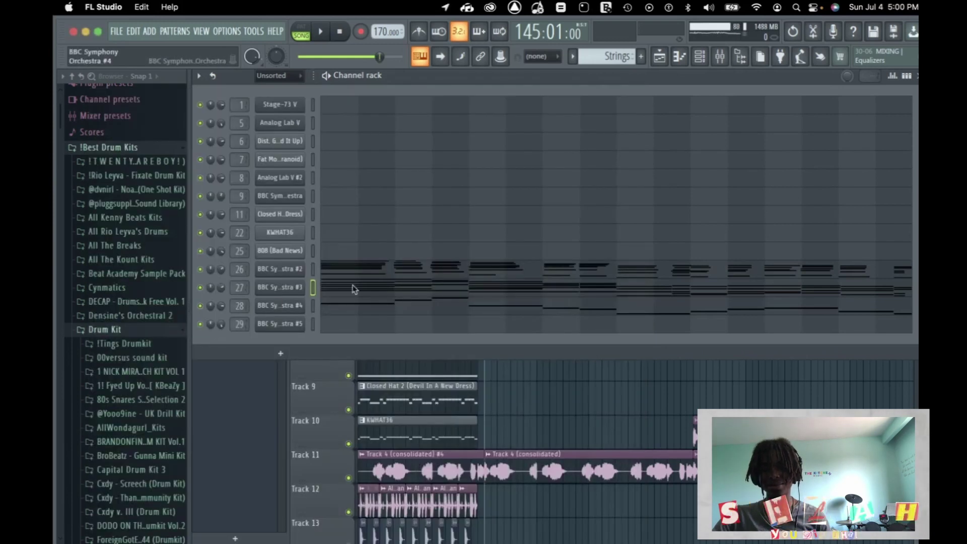
key(Down)
click(652, 113)
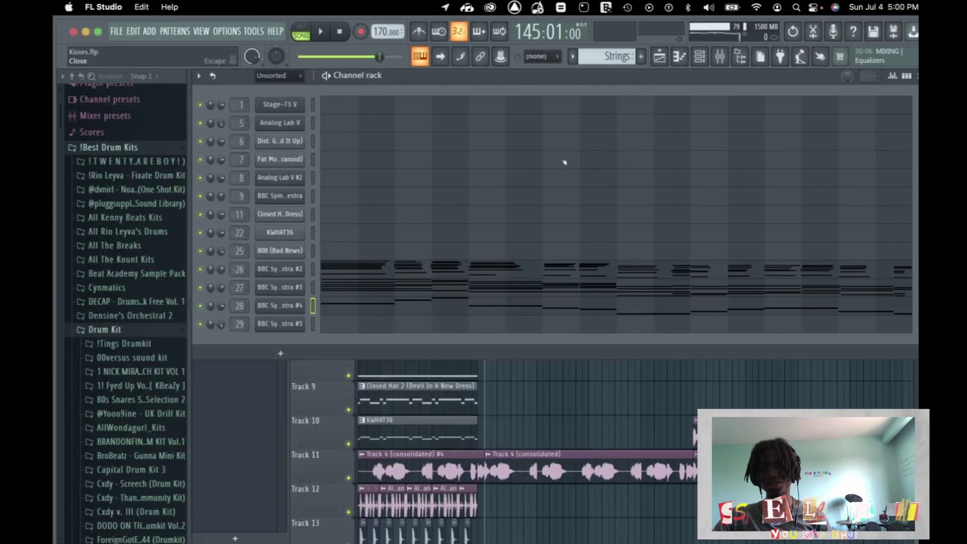
click(279, 289)
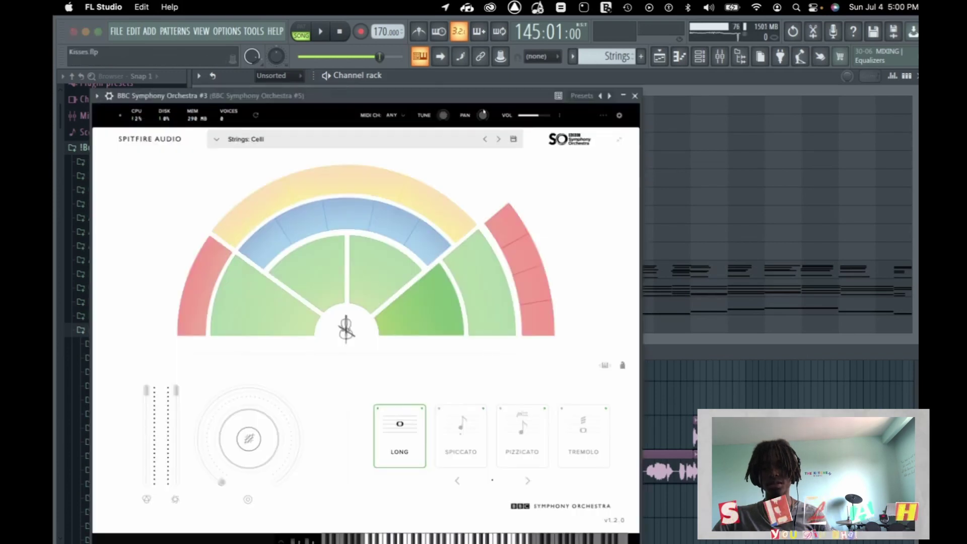
click(635, 96)
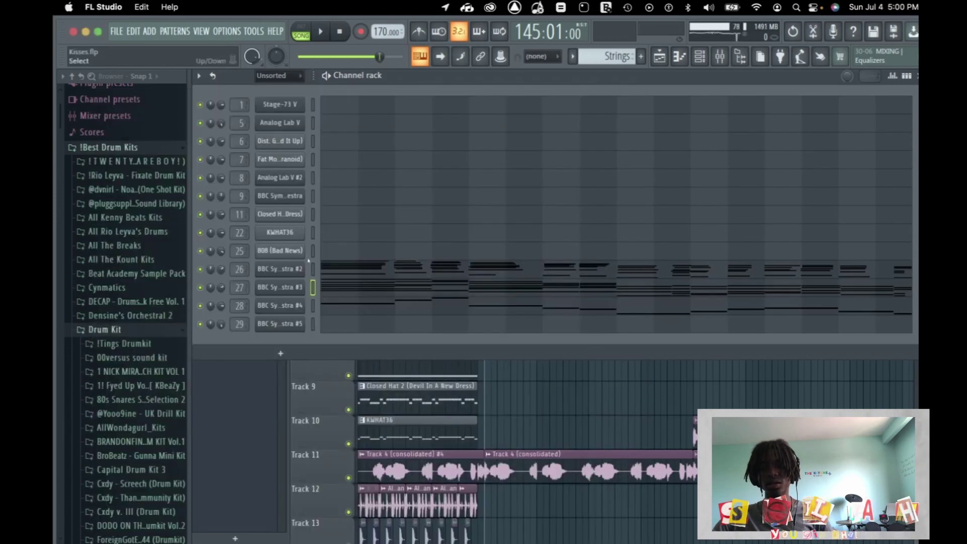
- Check the preset loaded in BBC Symphony Orchestra #2, close the instrument and return to the playlist arrangement
click(281, 269)
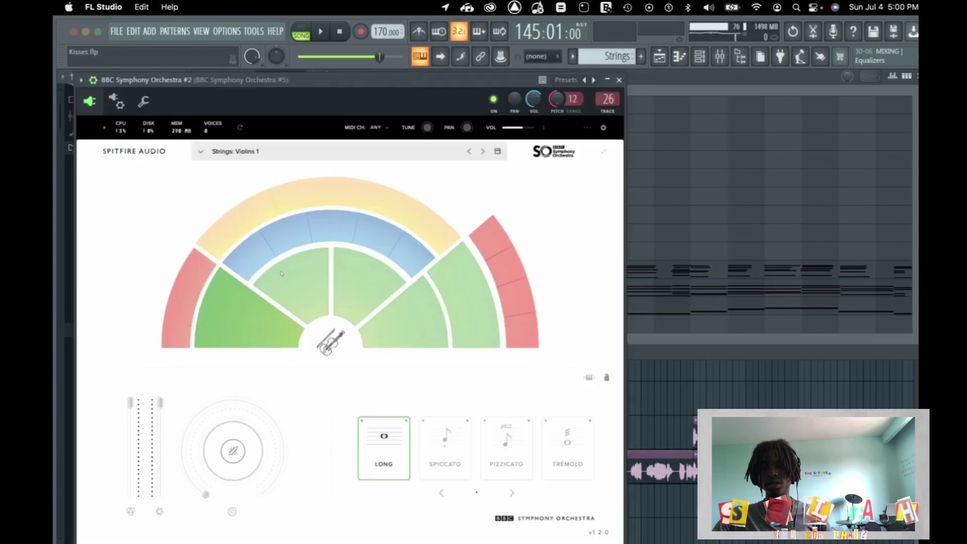
click(621, 82)
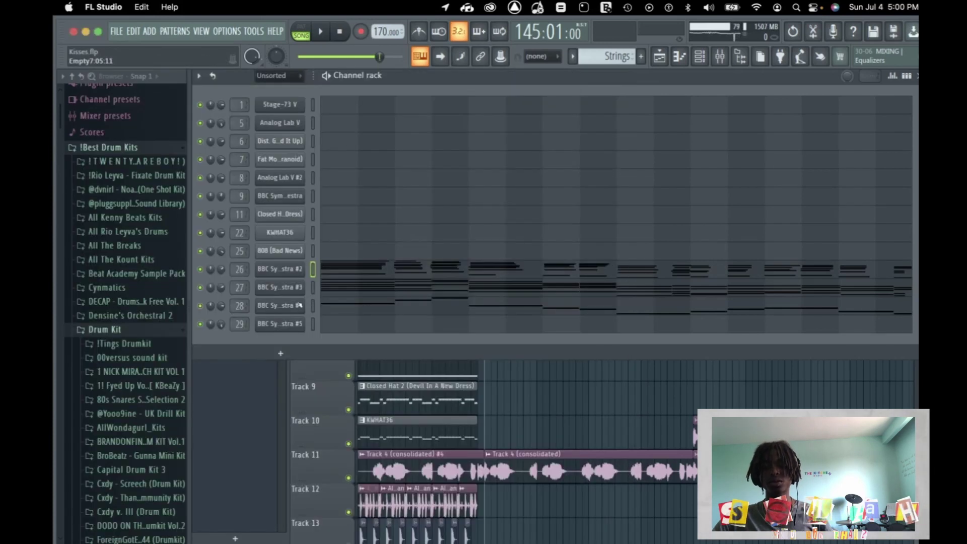
click(420, 381)
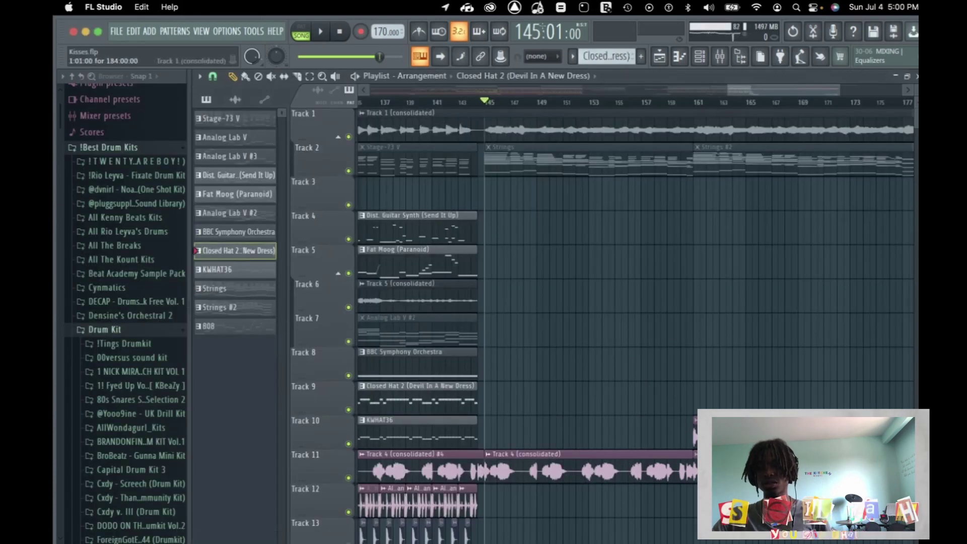
- Play the outro from bar 145 and examine its strings and Track 4 (consolidated) clips
key(space)
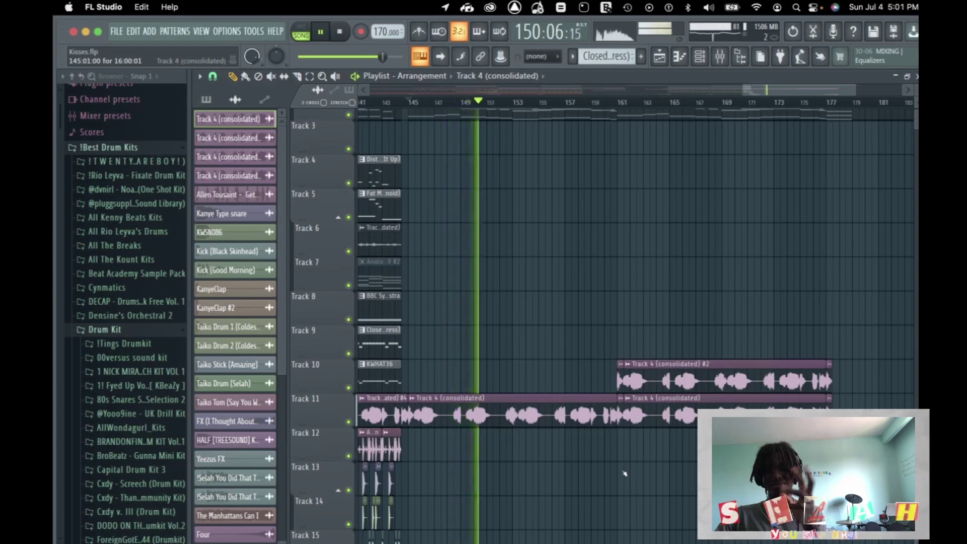
scroll(624, 473, down, 8)
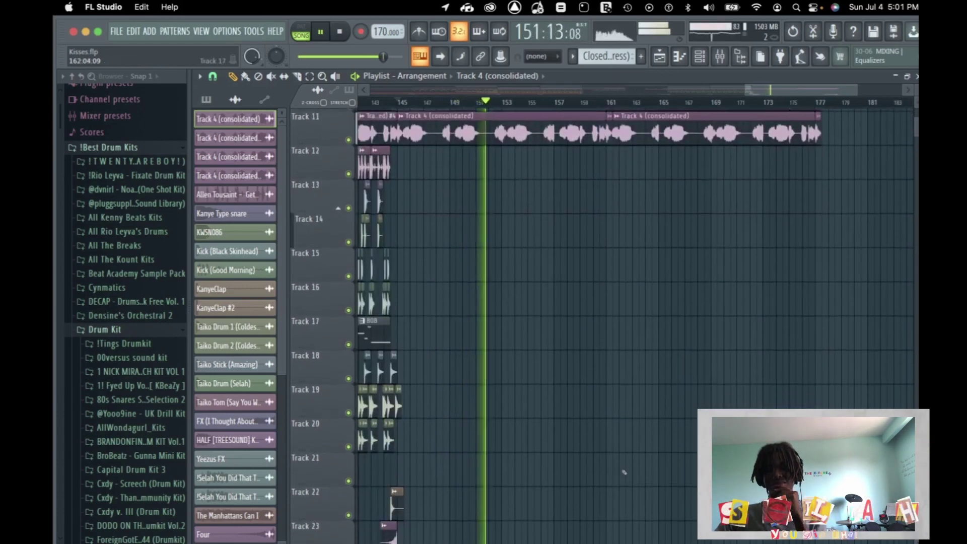
scroll(624, 472, up, 9)
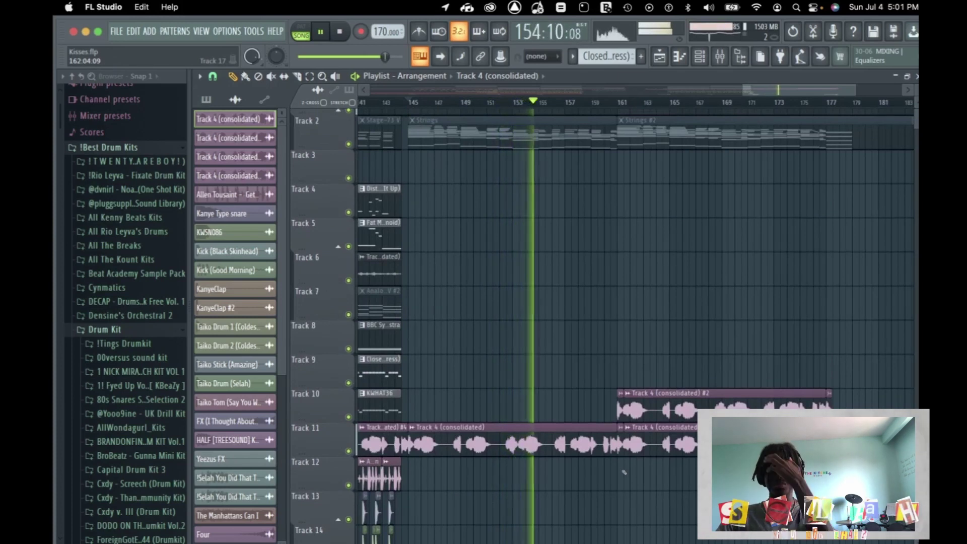
scroll(624, 472, down, 4)
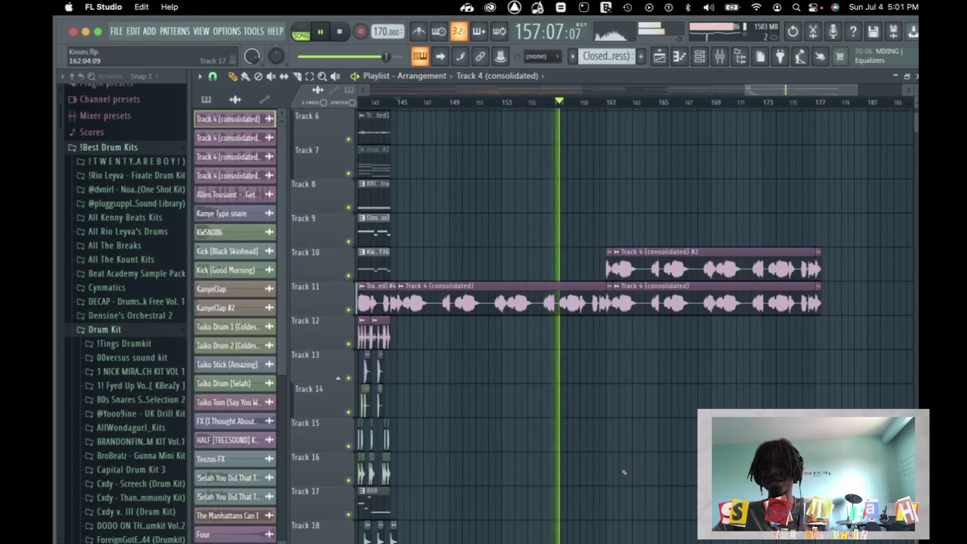
scroll(624, 472, down, 1)
scroll(632, 309, up, 3)
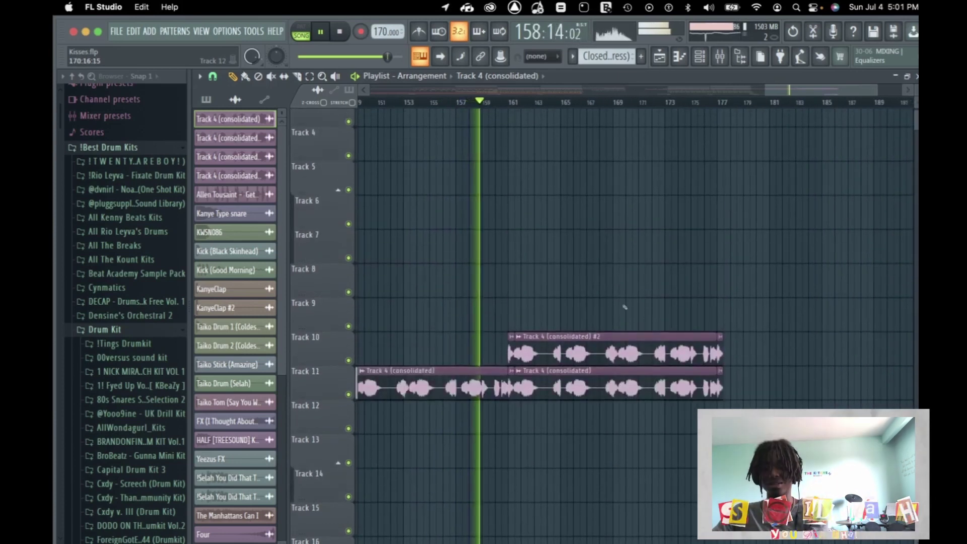
- Select the Track 4 (consolidated) #2 clip on track 10 between bars 161 and 177
scroll(556, 279, up, 1)
scroll(557, 279, up, 2)
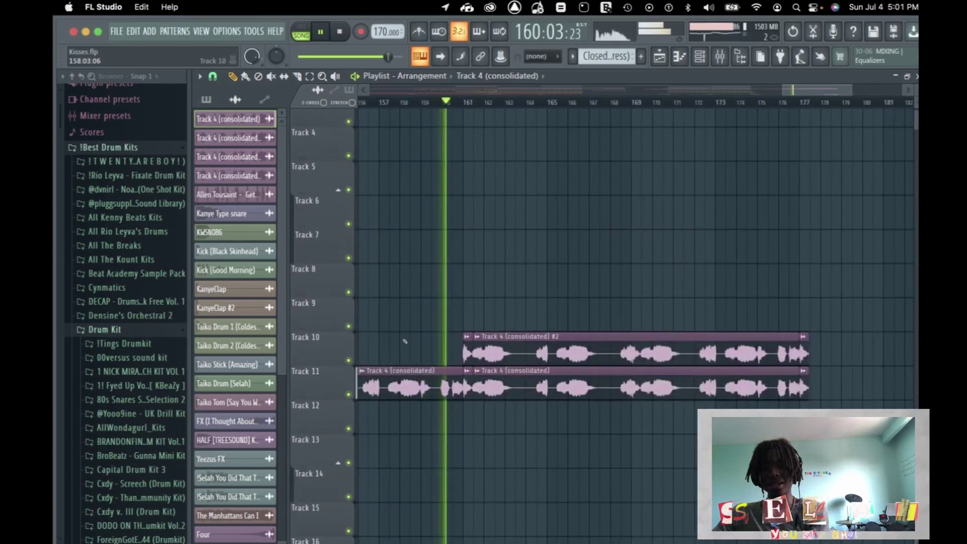
drag(402, 339, 804, 347)
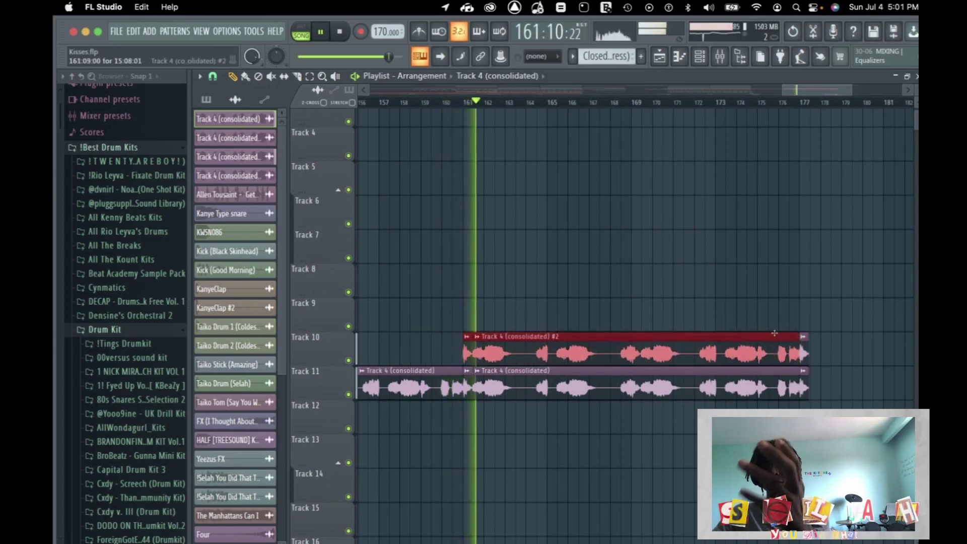
- View the BBC Symphony Orchestra #2 notes of the Strings #2 pattern in the piano roll and close it
scroll(762, 337, up, 1)
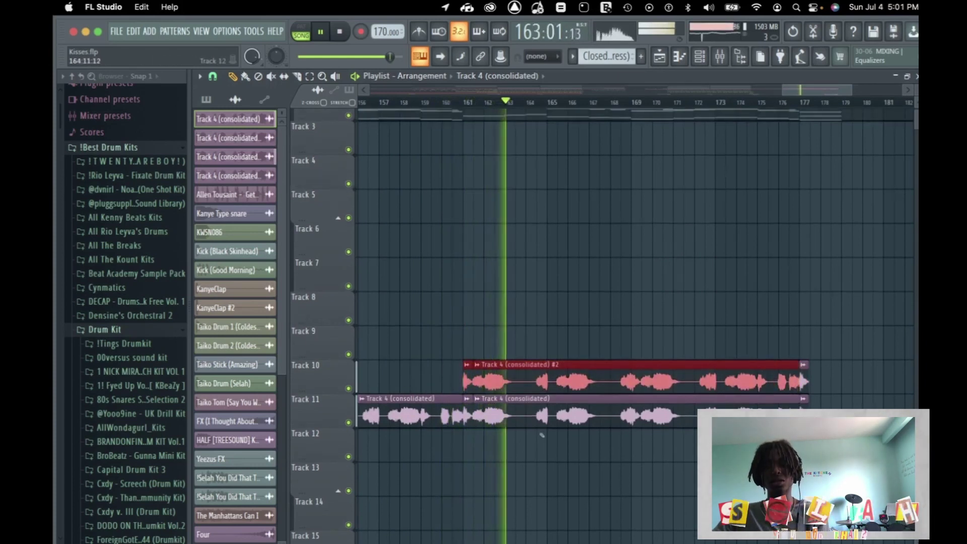
scroll(762, 337, up, 2)
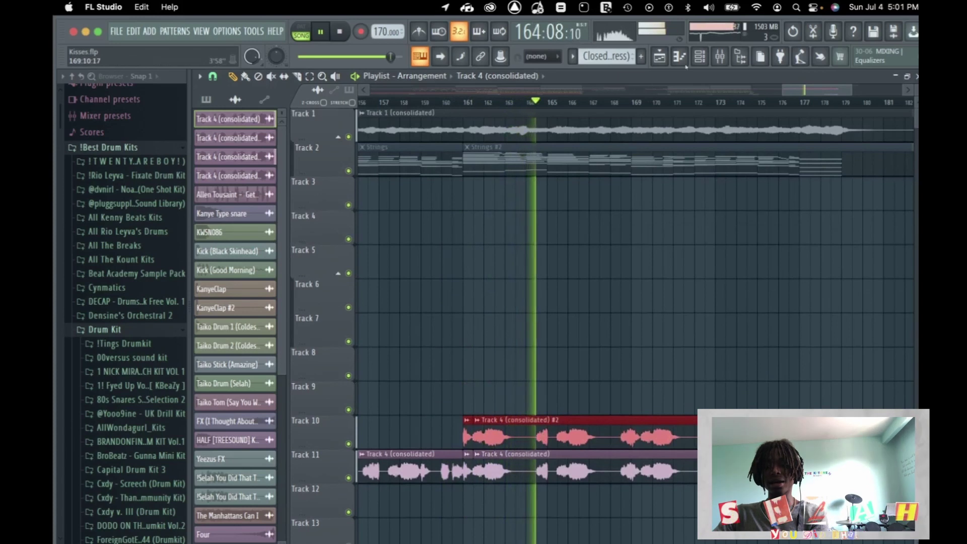
double_click(594, 170)
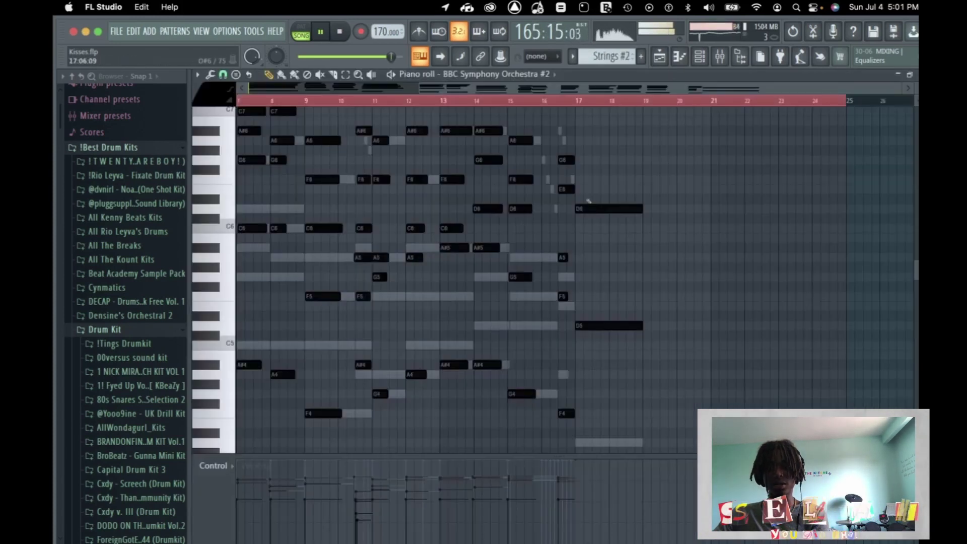
key(Escape)
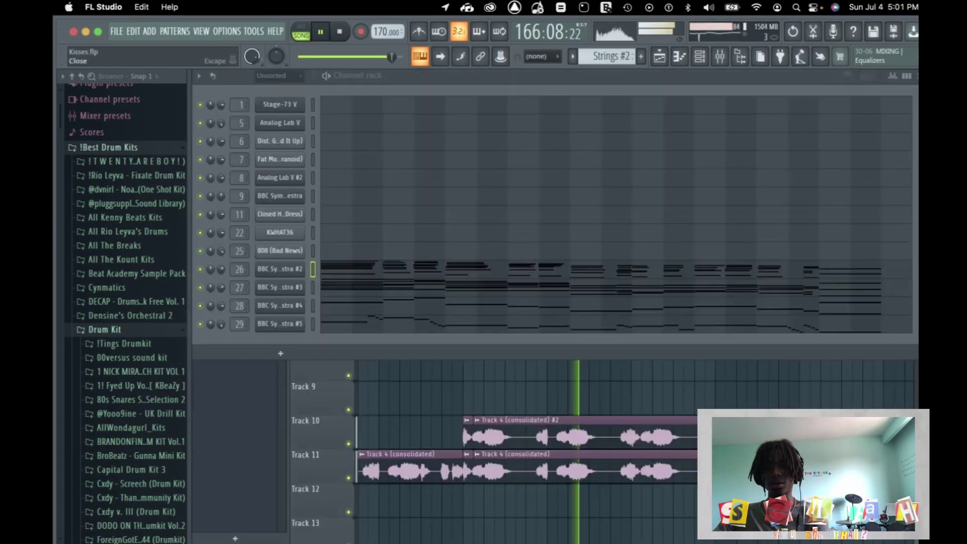
- Check the BBC Symphony Orchestra #5 preset and its Strings #2 notes, then return to the playlist arrangement
click(283, 325)
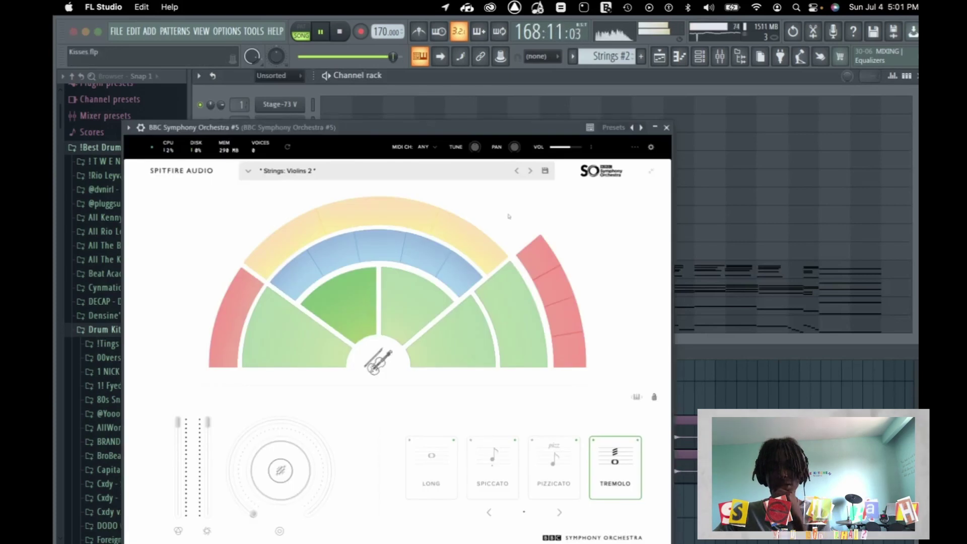
click(666, 128)
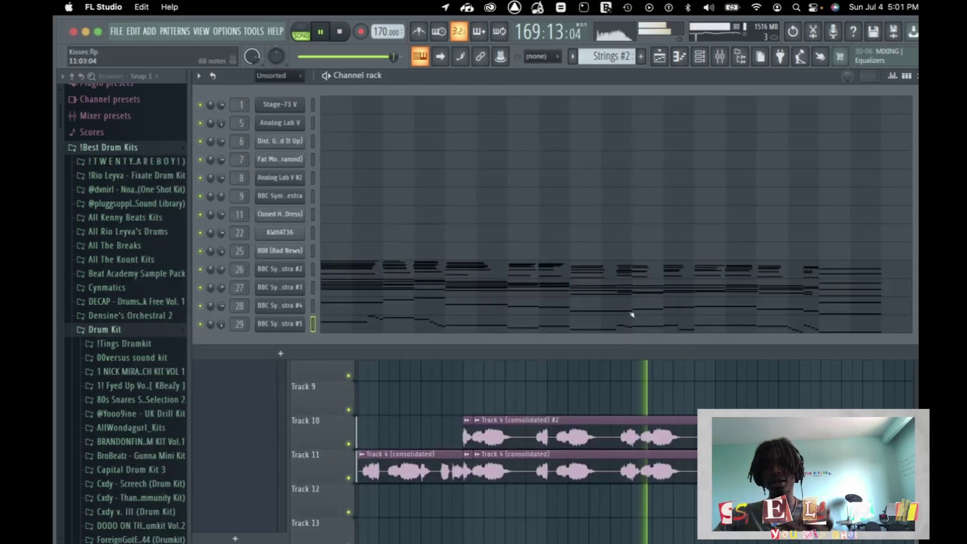
click(591, 328)
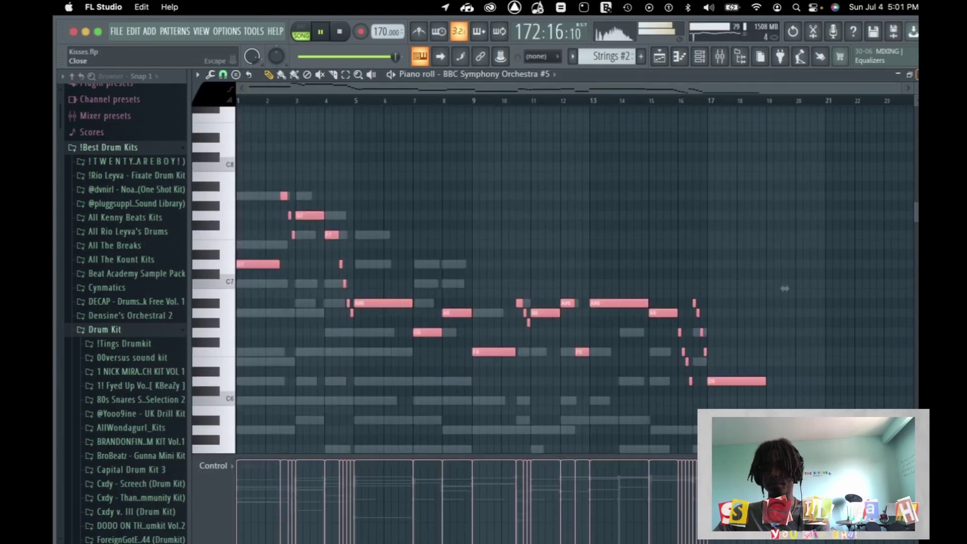
key(Escape)
key(Escape)
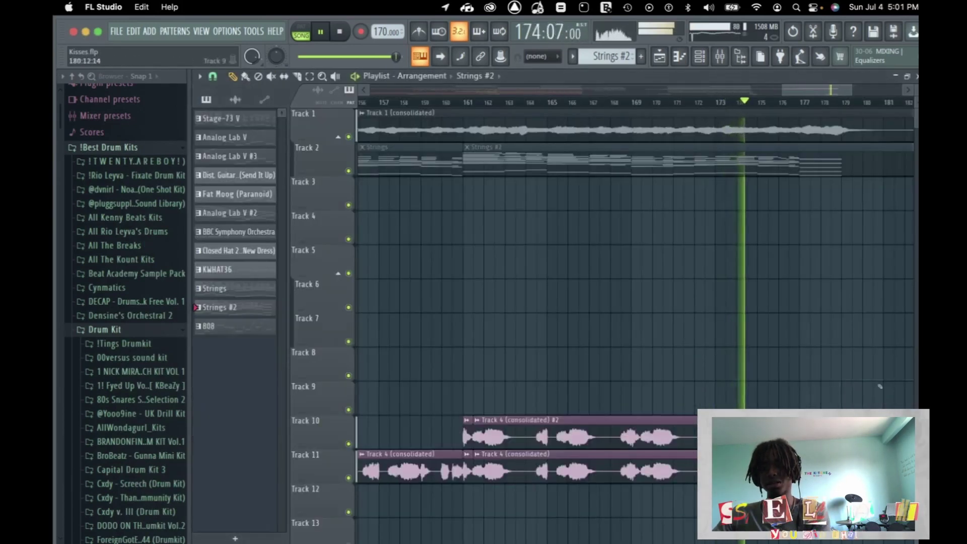
- Examine the outro's closing effect clips on tracks 25 and 26 and the full arrangement, and stop playback
scroll(592, 303, down, 8)
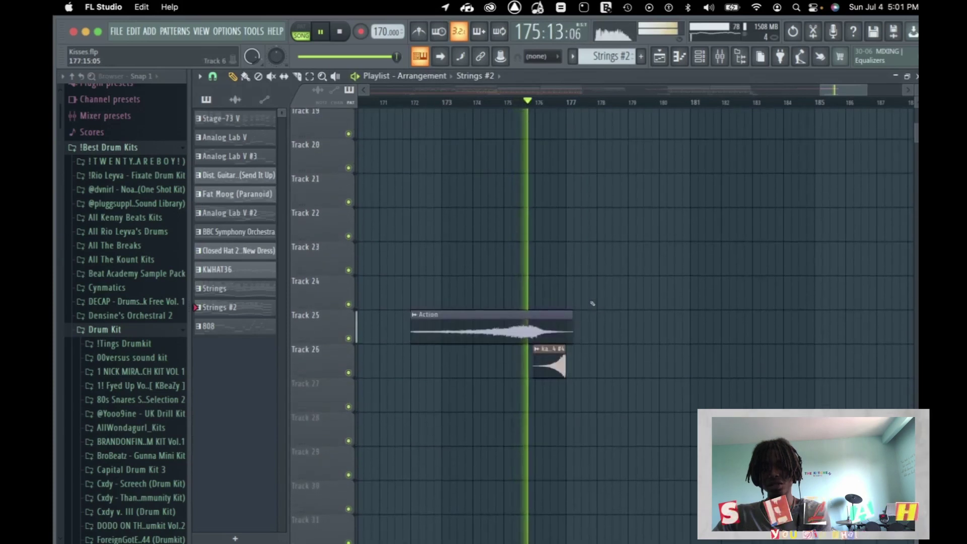
scroll(593, 303, up, 9)
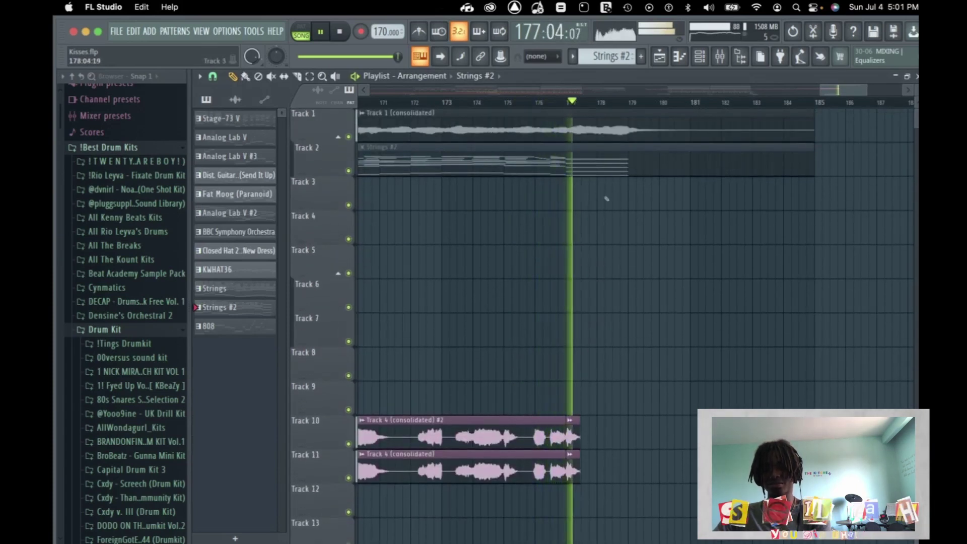
scroll(606, 199, down, 6)
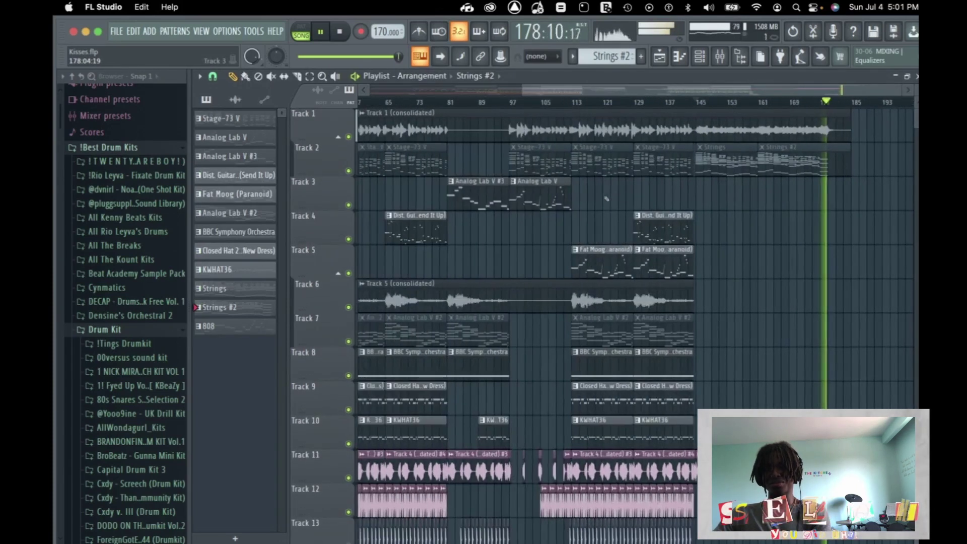
scroll(606, 199, down, 3)
scroll(606, 199, down, 8)
key(space)
scroll(606, 198, up, 1)
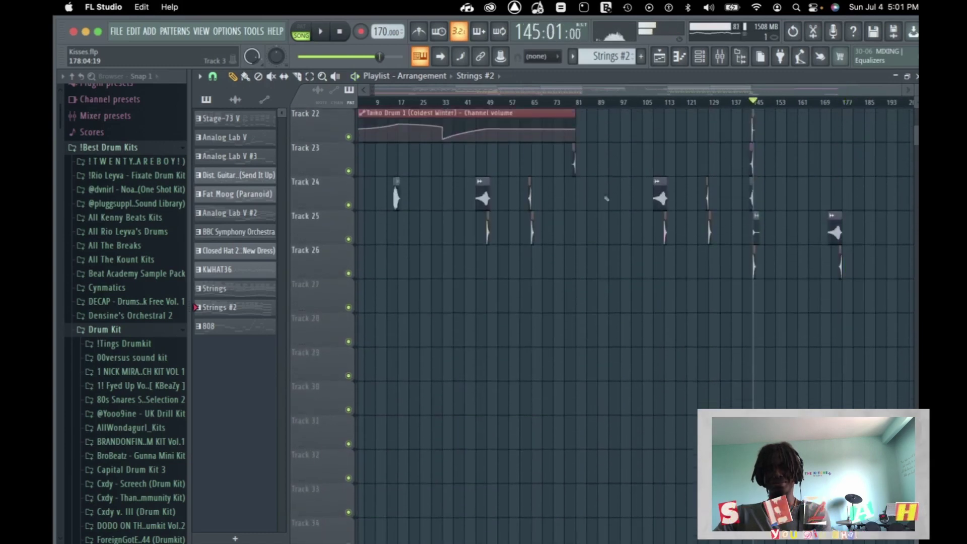
scroll(363, 157, up, 4)
scroll(363, 157, up, 3)
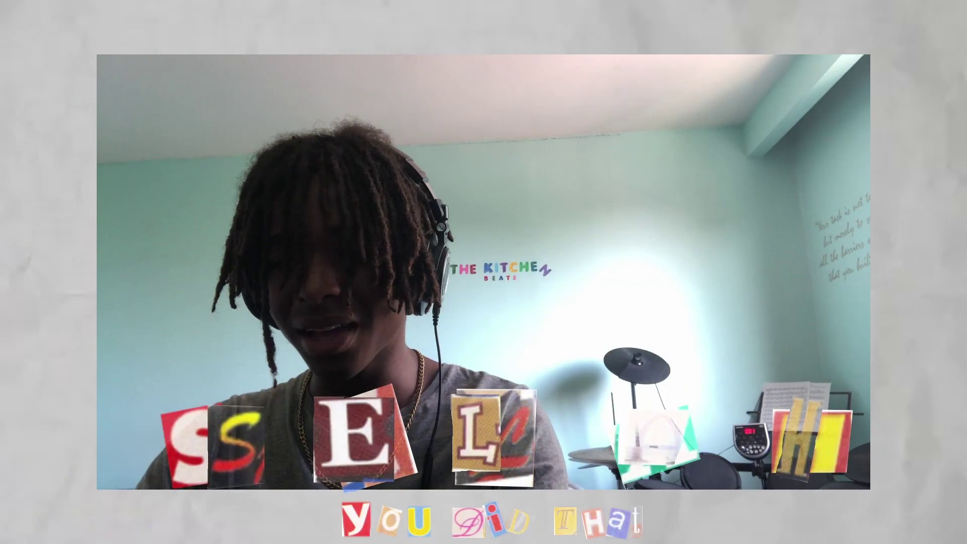